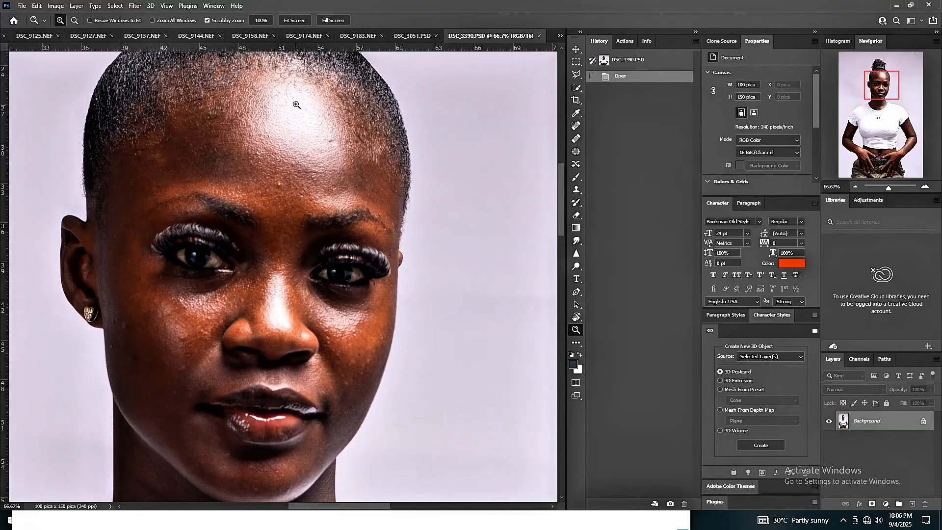
Set the crop frame on the portrait to the 4:5 (8:10) aspect ratio.
click(295, 20)
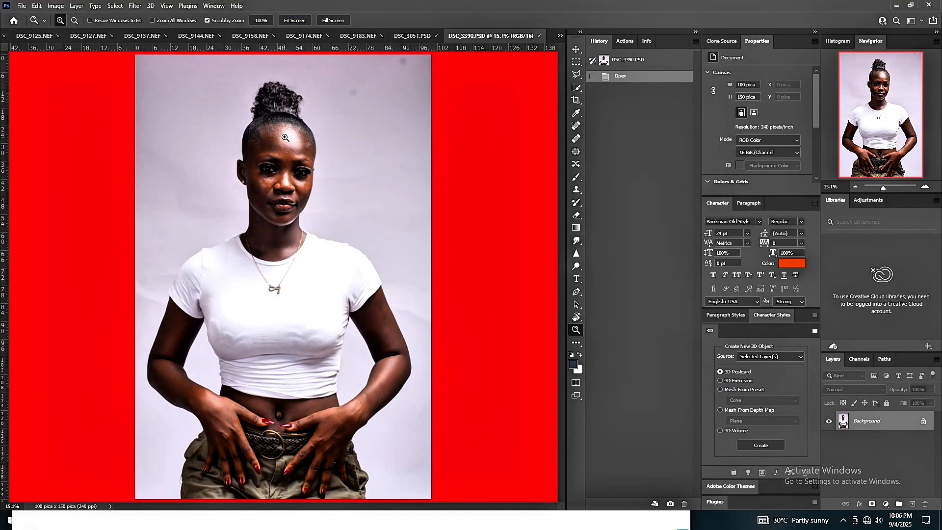
click(285, 138)
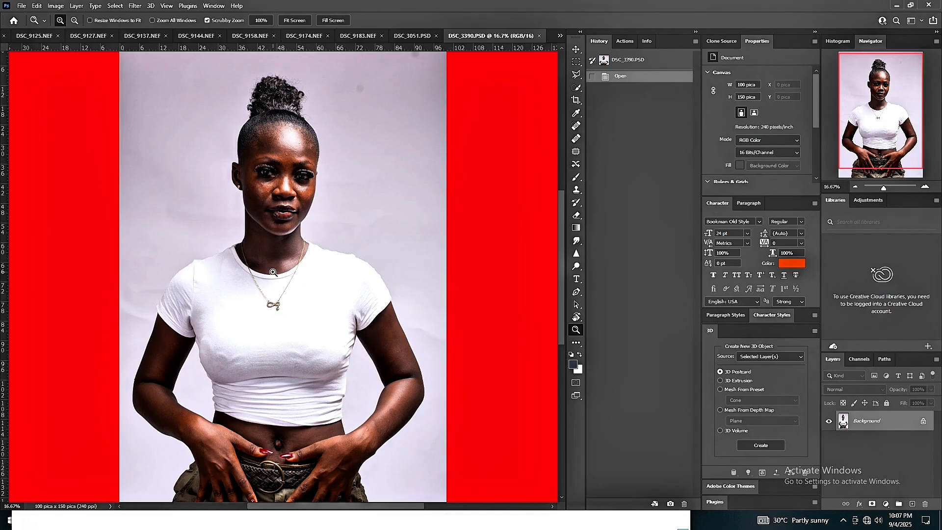
alt+click(304, 281)
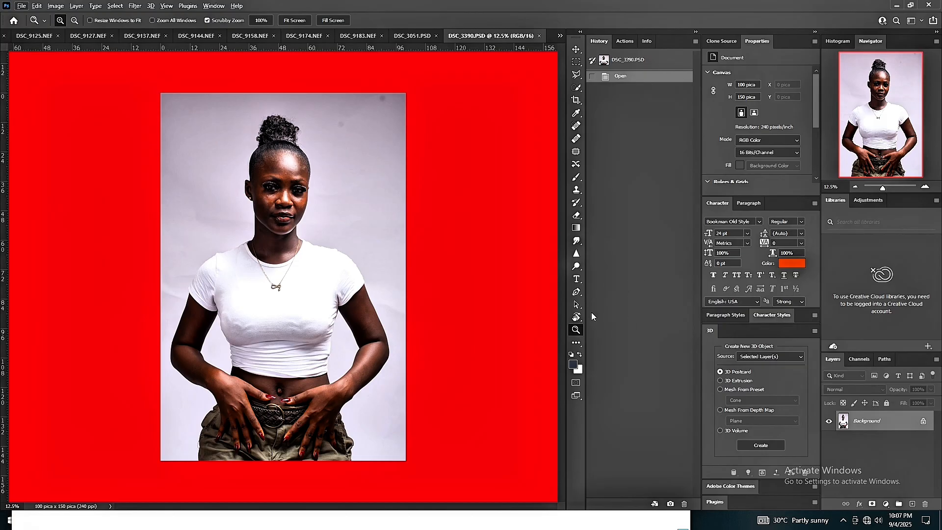
click(576, 100)
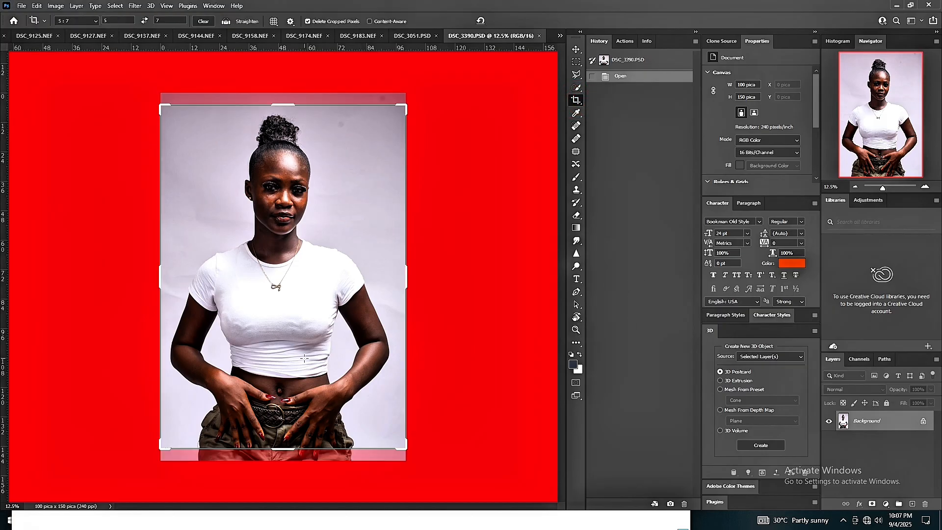
click(95, 20)
click(93, 65)
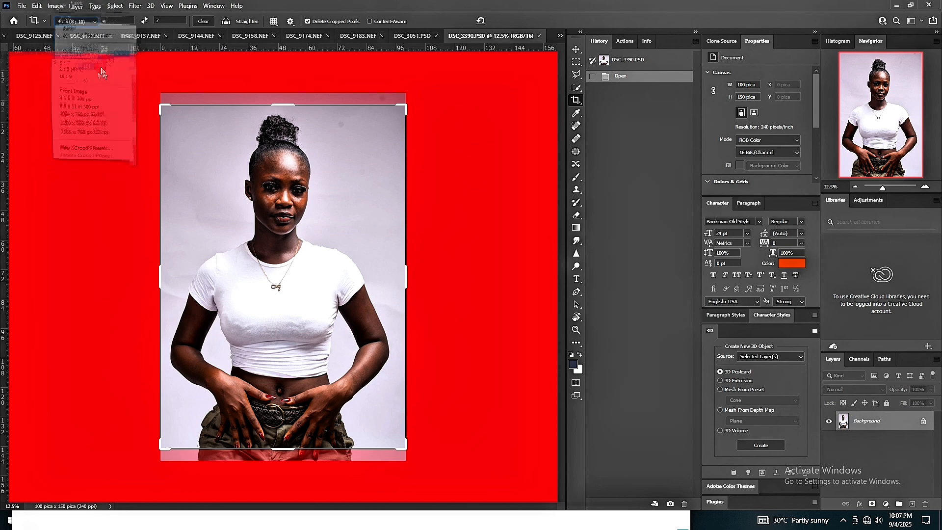
click(262, 288)
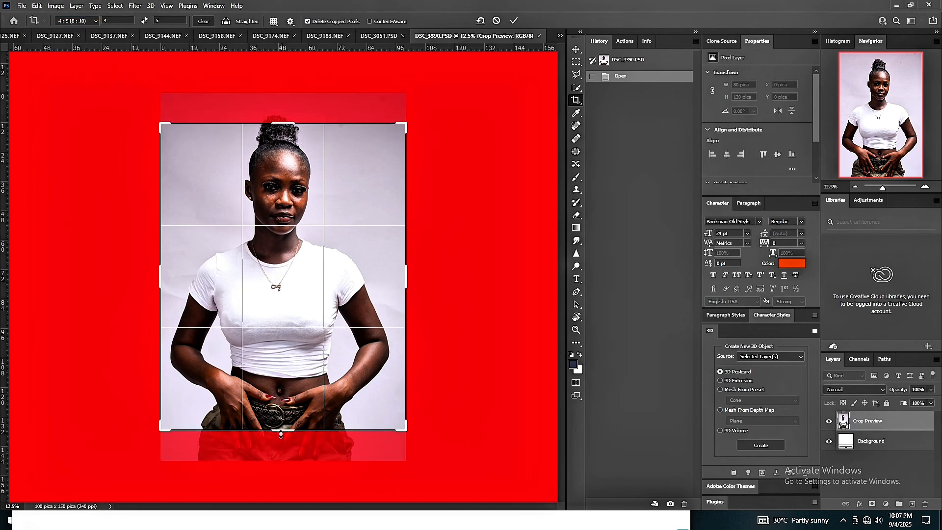
Enlarge the crop frame to about 117 by 147 picas, enable Content-Aware fill for the empty edges, and apply the crop.
drag(283, 430, 291, 444)
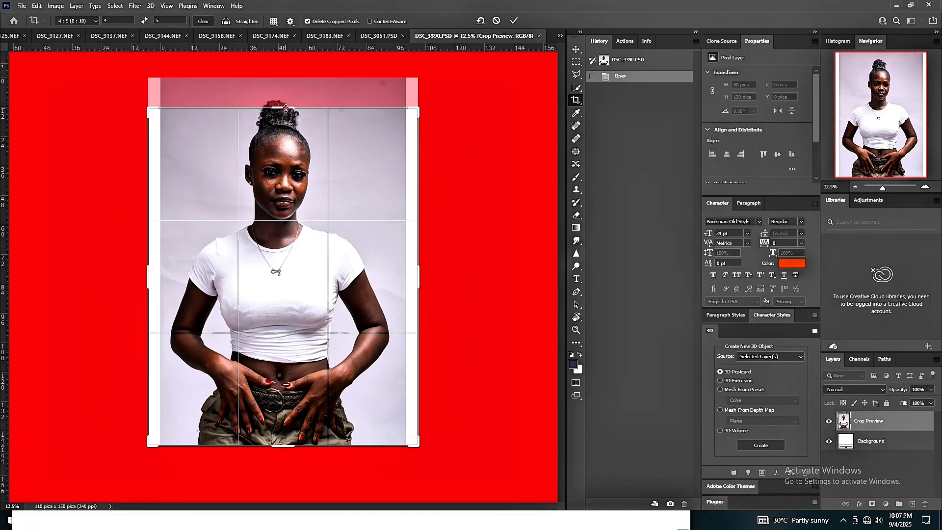
drag(286, 108, 285, 95)
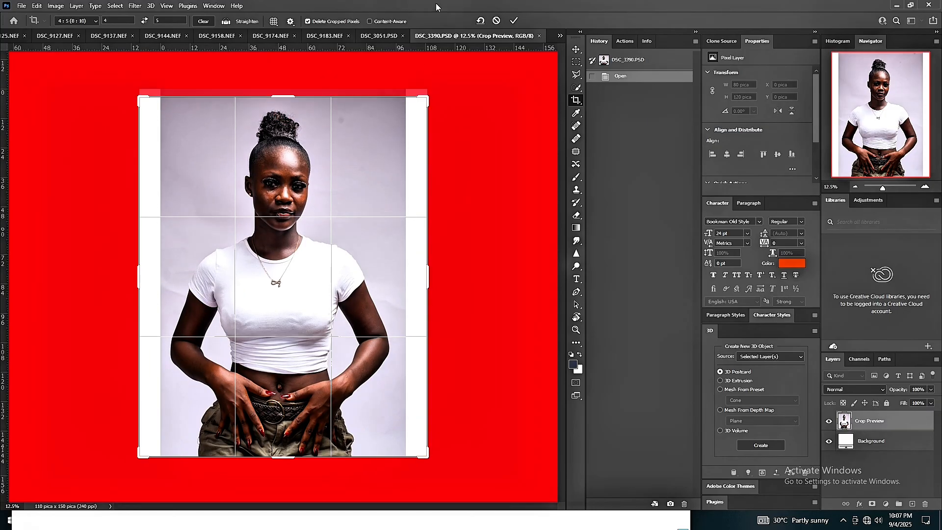
click(370, 21)
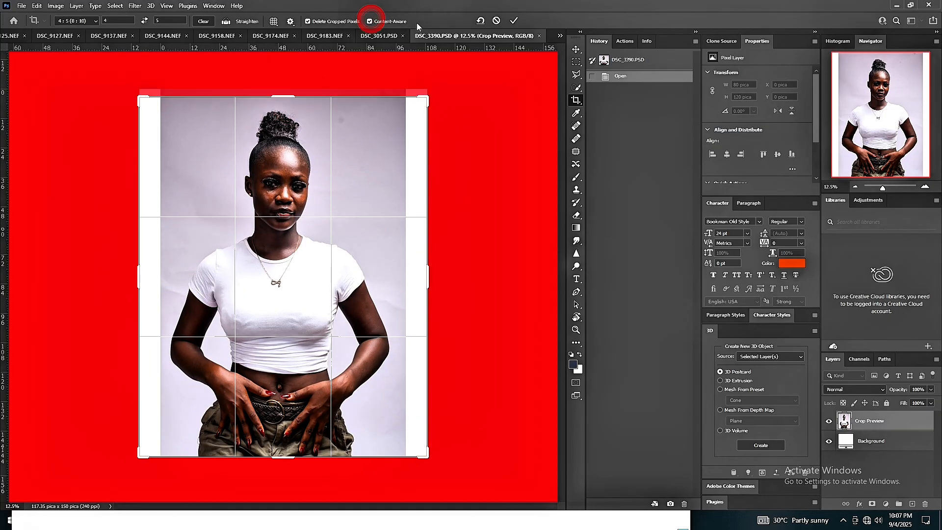
click(513, 21)
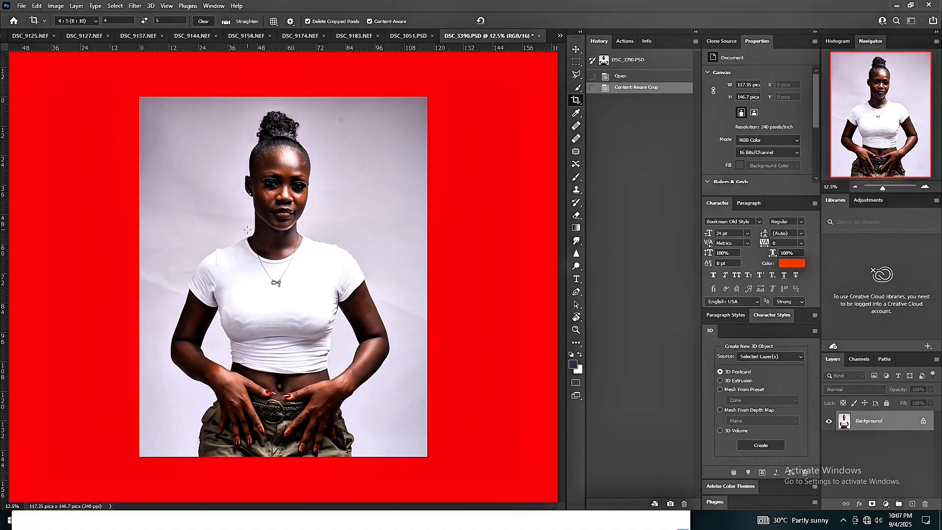
Retouch the blemishes on the woman's skin with the Patch tool.
key(z)
click(282, 141)
click(282, 140)
click(281, 140)
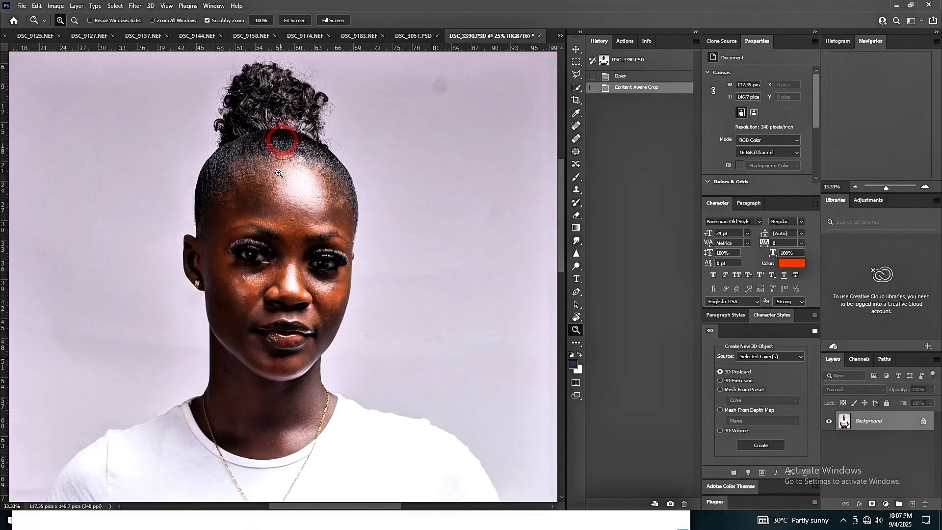
click(281, 141)
key(j)
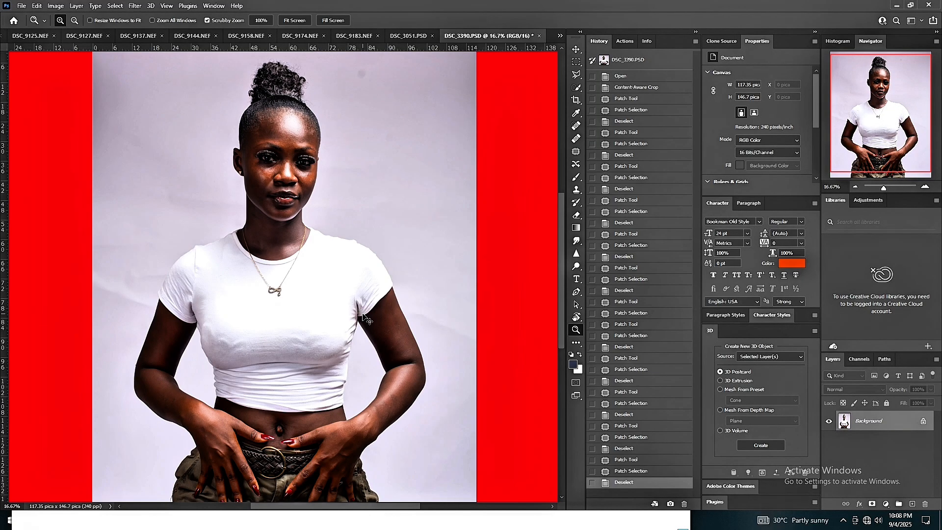
Copy the Background to a new layer, open the Camera Raw Filter on it, and try to apply the previous settings.
key(ctrl+j)
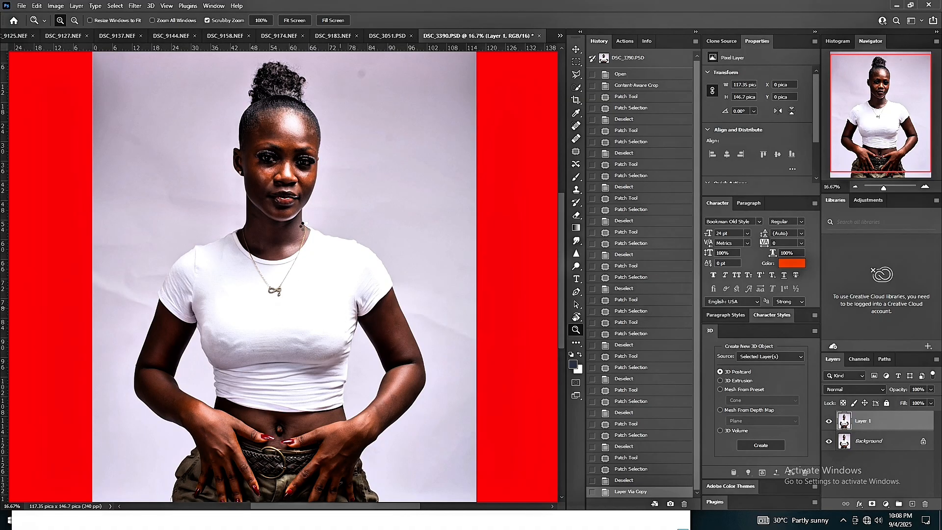
key(ctrl+shift+a)
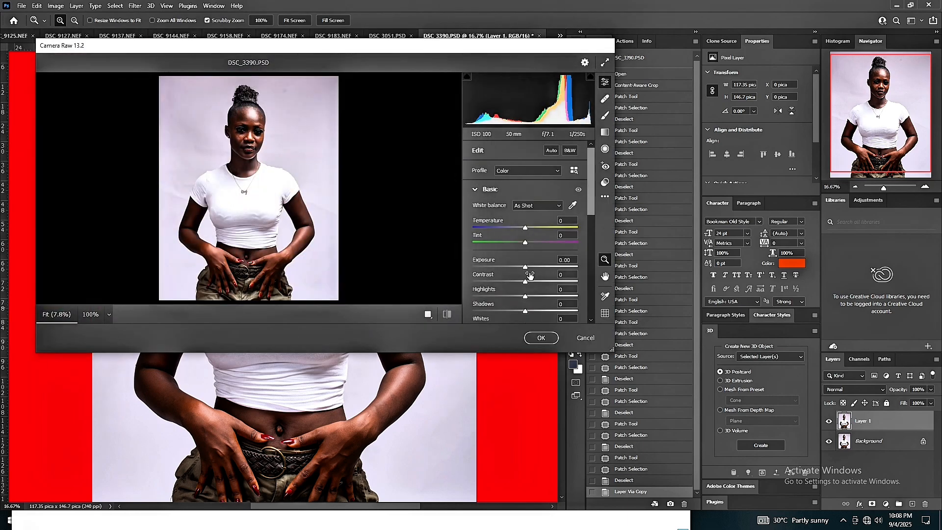
click(605, 196)
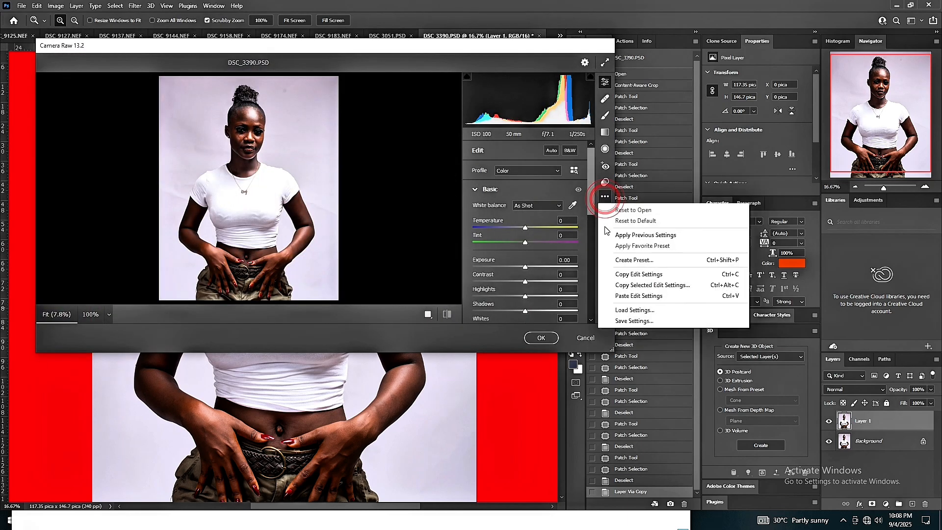
click(640, 235)
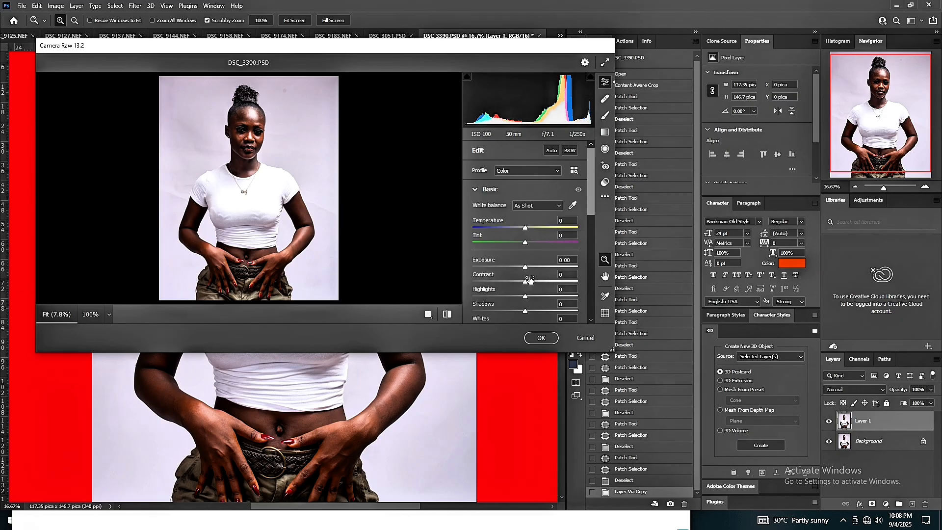
Set Shadows to +22 and Highlights to -50 in the Camera Raw Filter.
drag(526, 311, 538, 308)
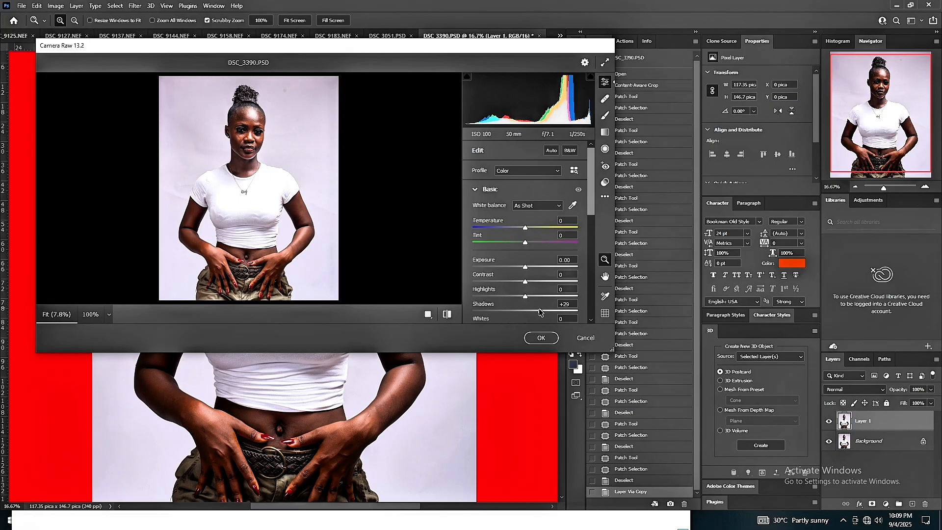
click(501, 297)
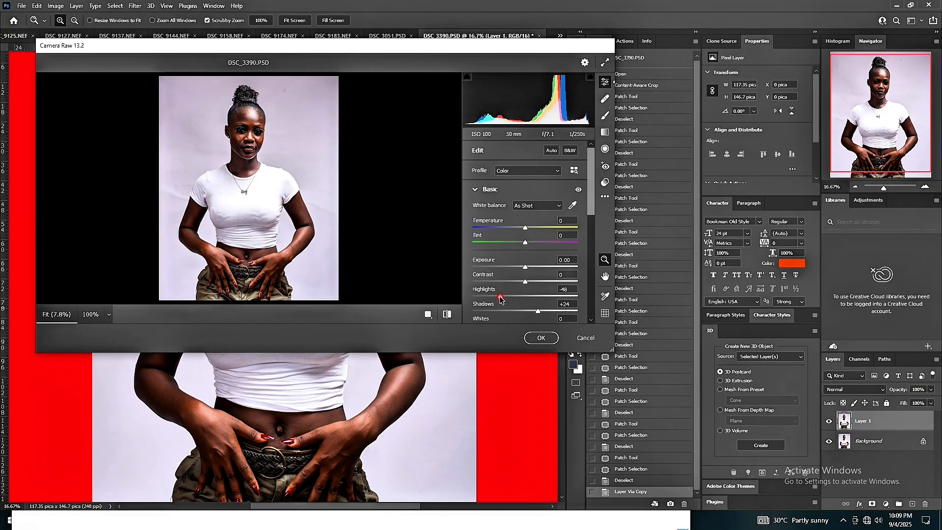
drag(496, 304, 494, 304)
click(498, 297)
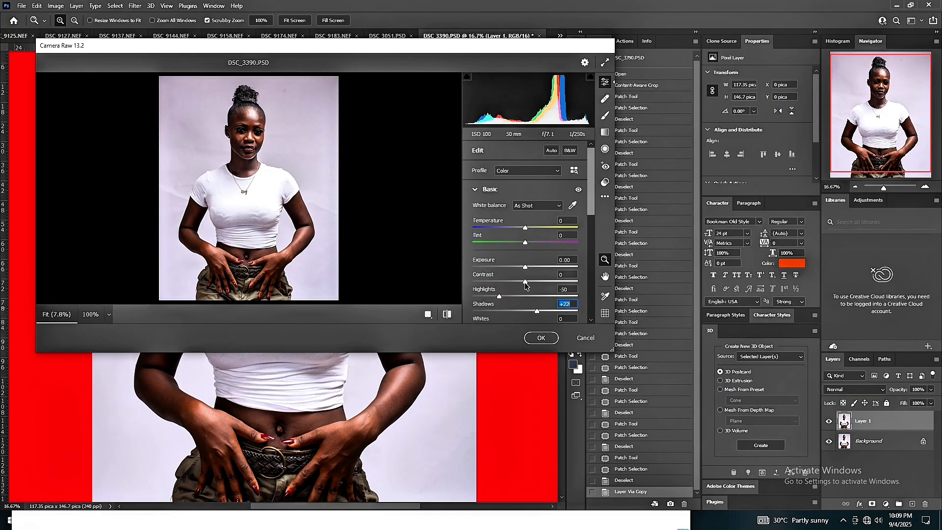
Set Contrast to +10, Whites to +7 and Blacks to -11, and apply the filter after comparing before and after.
drag(517, 284, 528, 284)
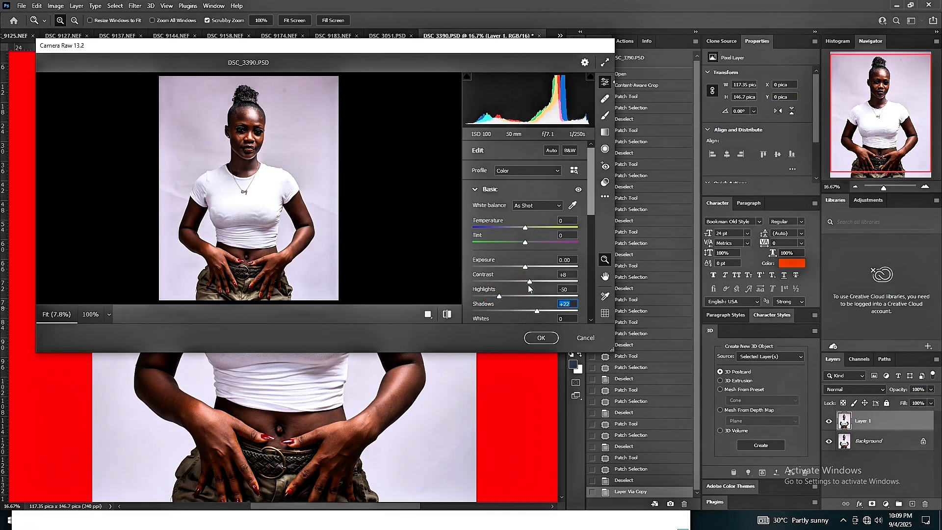
click(525, 267)
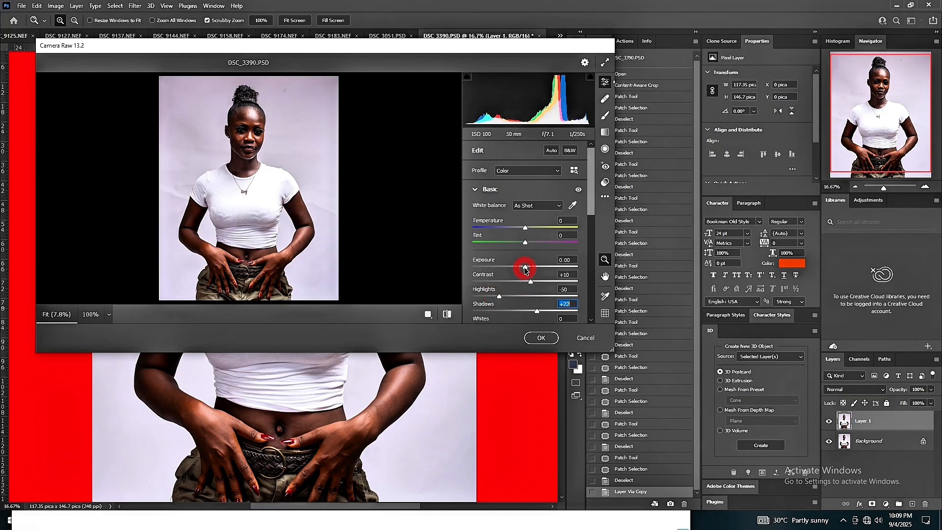
scroll(532, 308, down, 3)
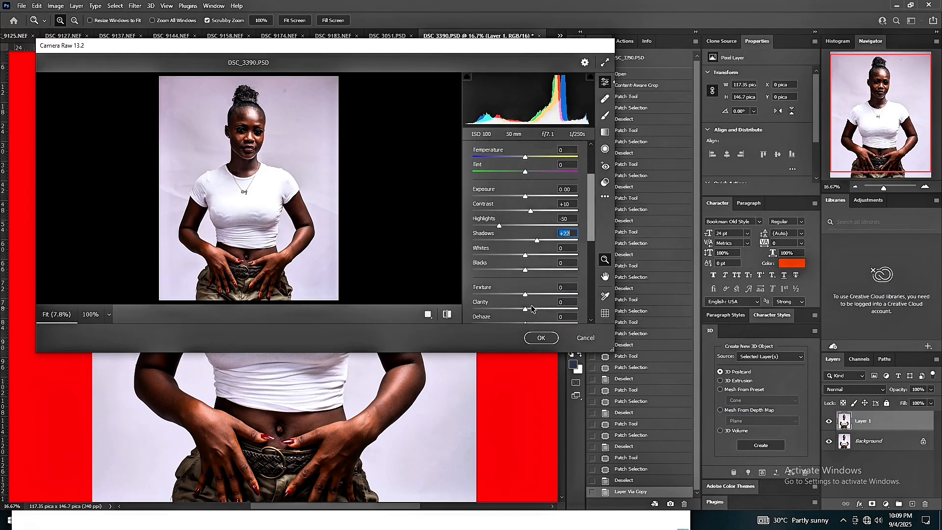
mouse_move(525, 270)
mouse_down()
mouse_move(514, 274)
mouse_move(528, 256)
mouse_up()
click(428, 314)
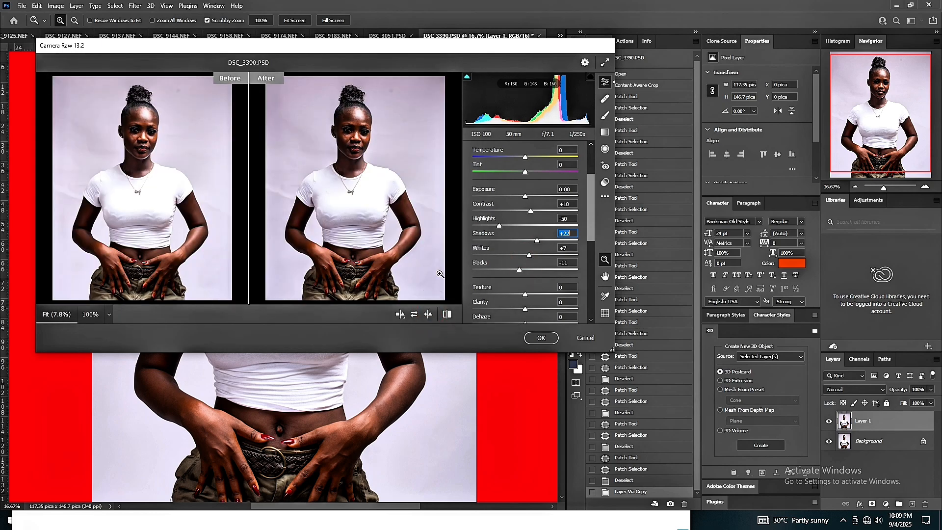
click(538, 338)
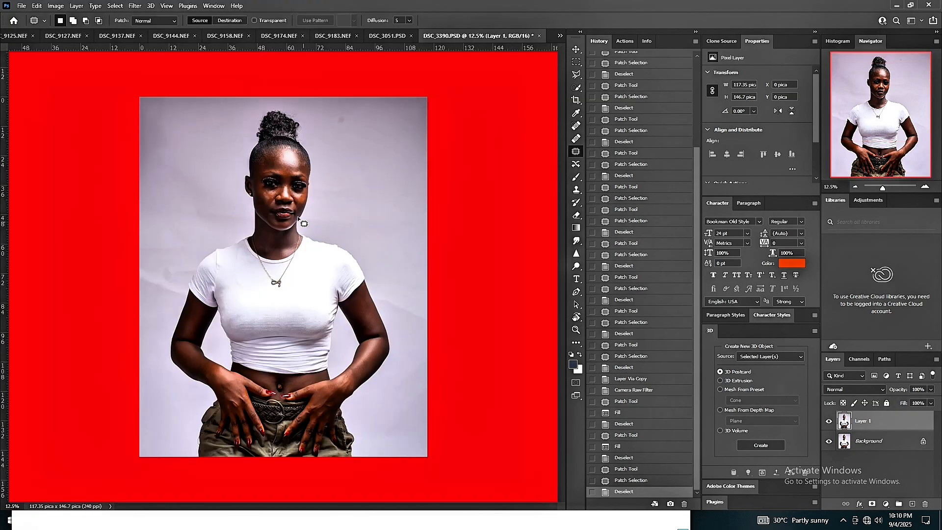
Examine the retouched face up close and the portrait as a whole.
click(275, 180)
click(278, 163)
click(283, 172)
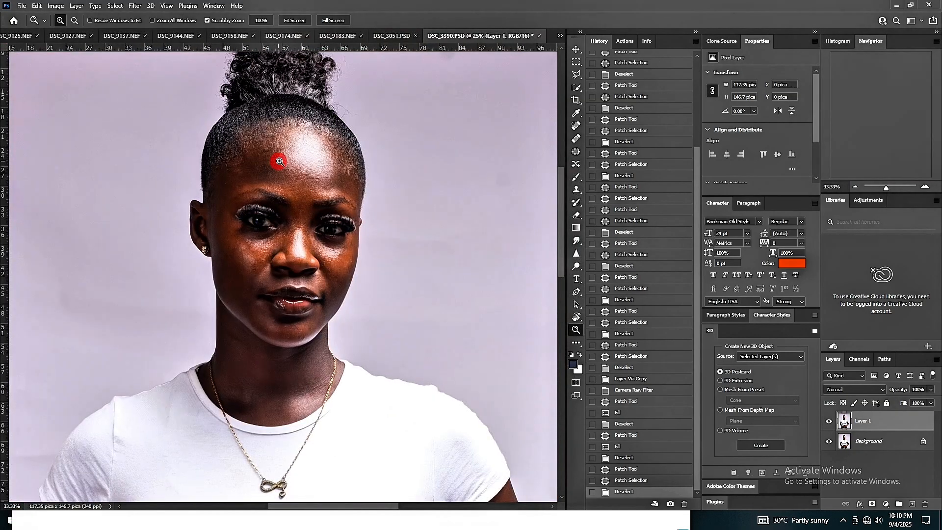
click(290, 181)
alt+click(297, 211)
alt+click(300, 223)
alt+click(297, 218)
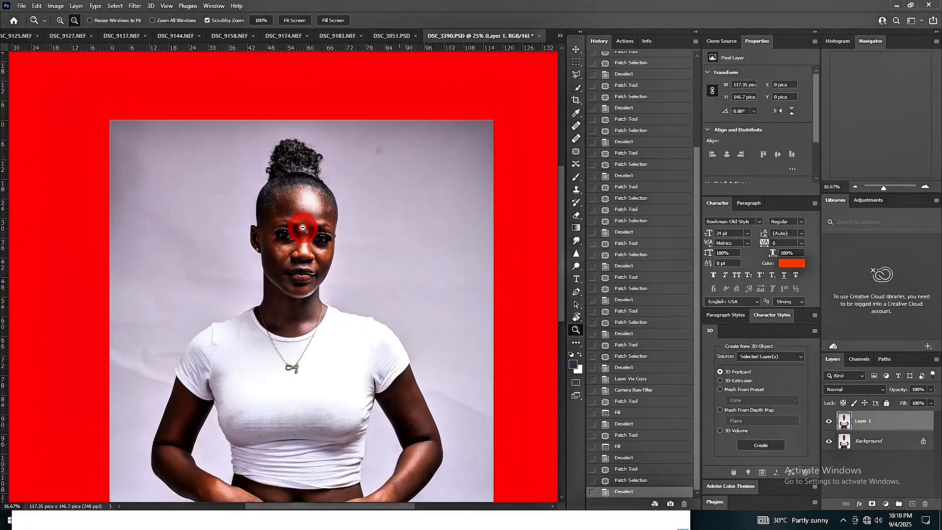
alt+click(299, 271)
Patch the dark spot on the backdrop beside the hair bun with clean backdrop and clear the selection.
key(j)
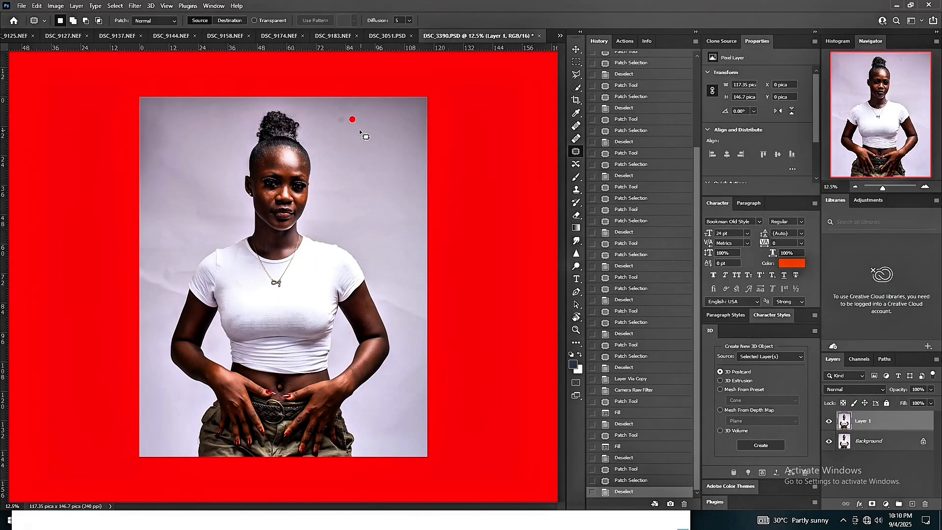
mouse_move(353, 122)
mouse_down()
mouse_move(327, 103)
mouse_move(333, 121)
mouse_move(351, 128)
mouse_move(351, 121)
mouse_up()
drag(343, 120, 346, 150)
key(ctrl+d)
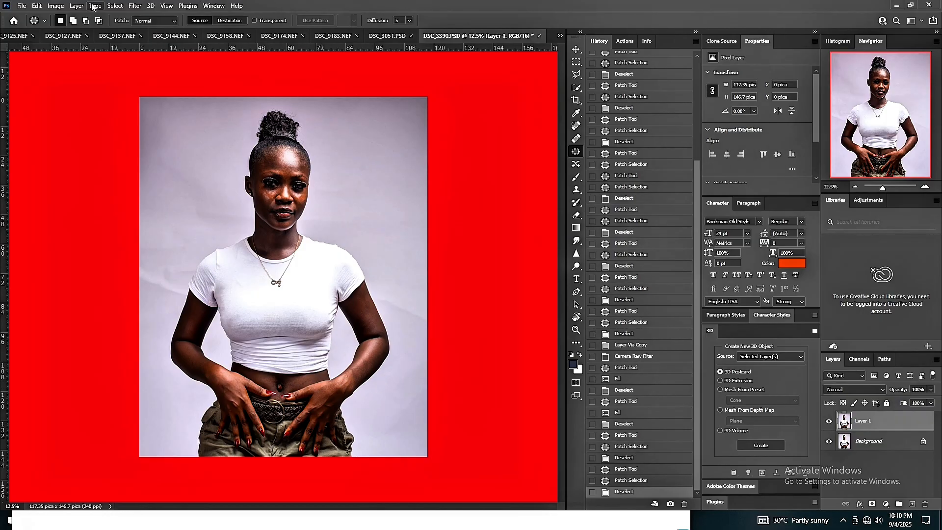
Select the subject automatically and turn the selection into a layer mask on Layer 1.
click(117, 6)
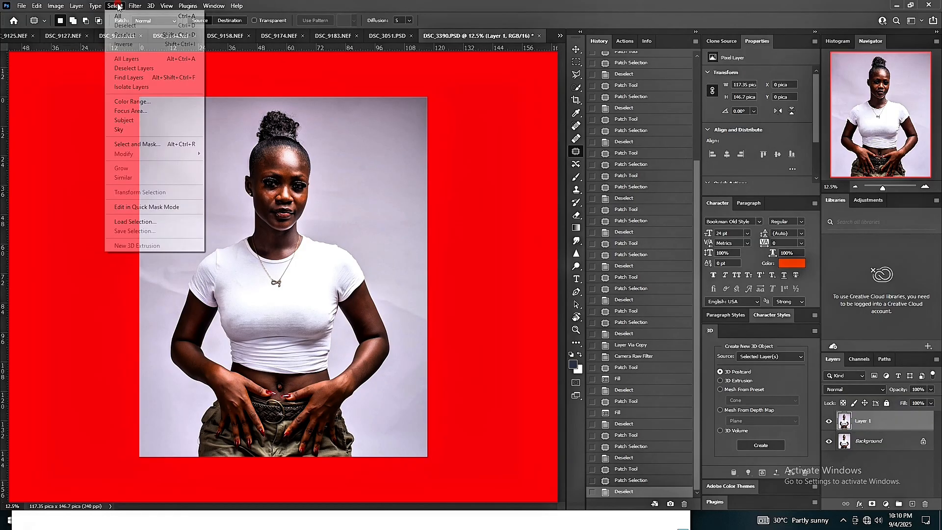
click(160, 121)
key(z)
click(303, 117)
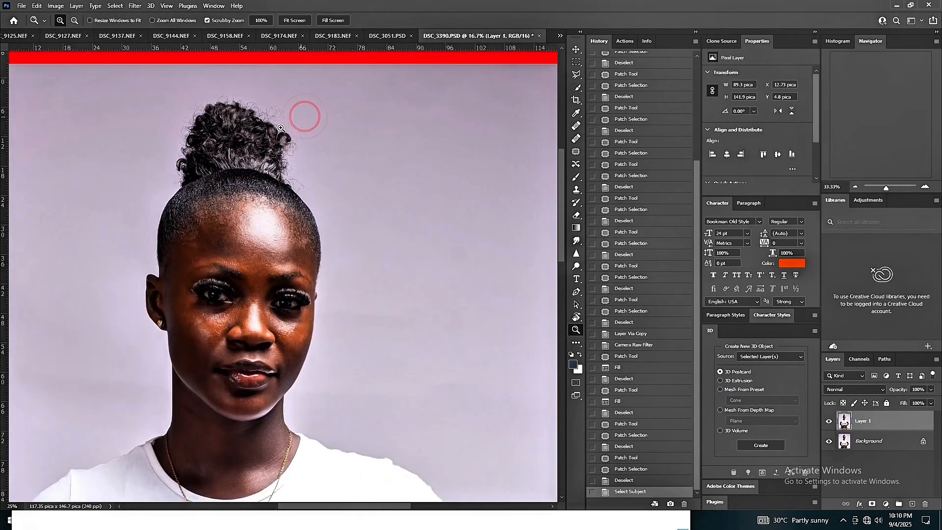
click(300, 22)
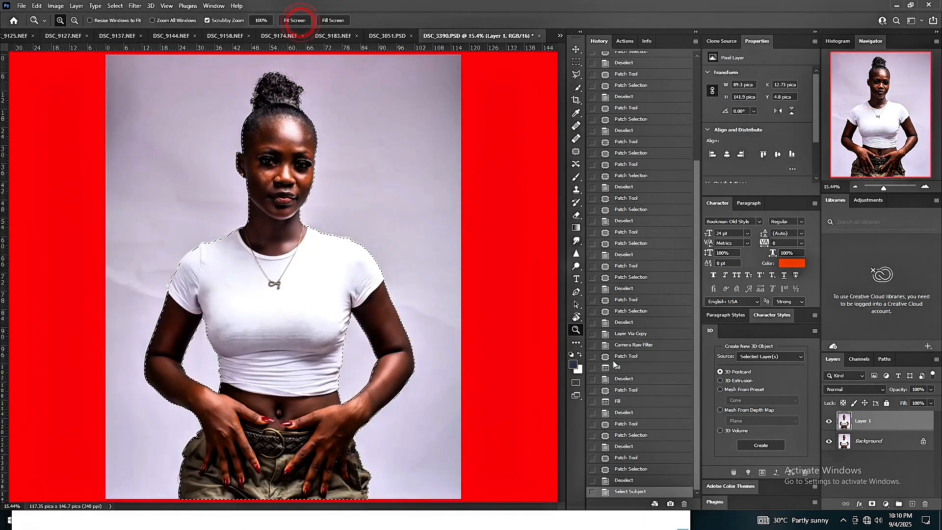
click(872, 504)
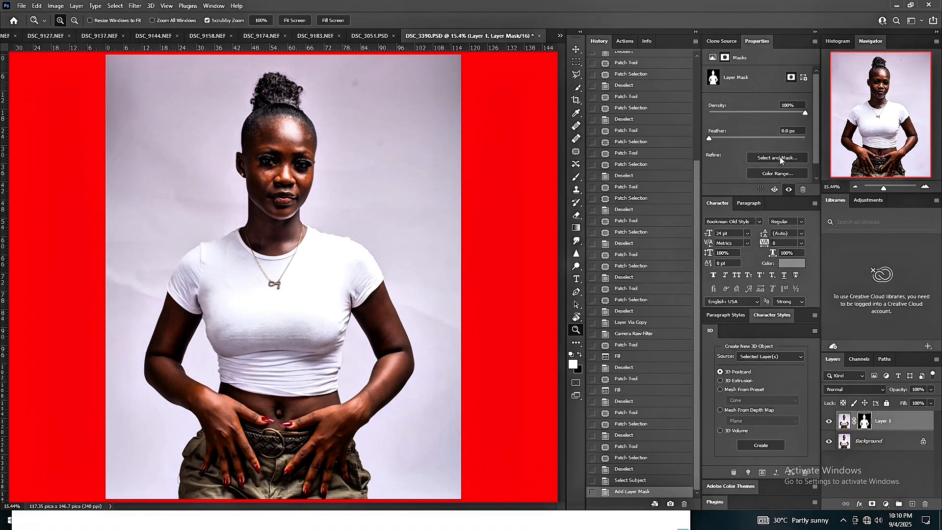
Refine the edge of Layer 1's mask in Select and Mask by adjusting Feather and Shift Edge, and apply it.
click(777, 157)
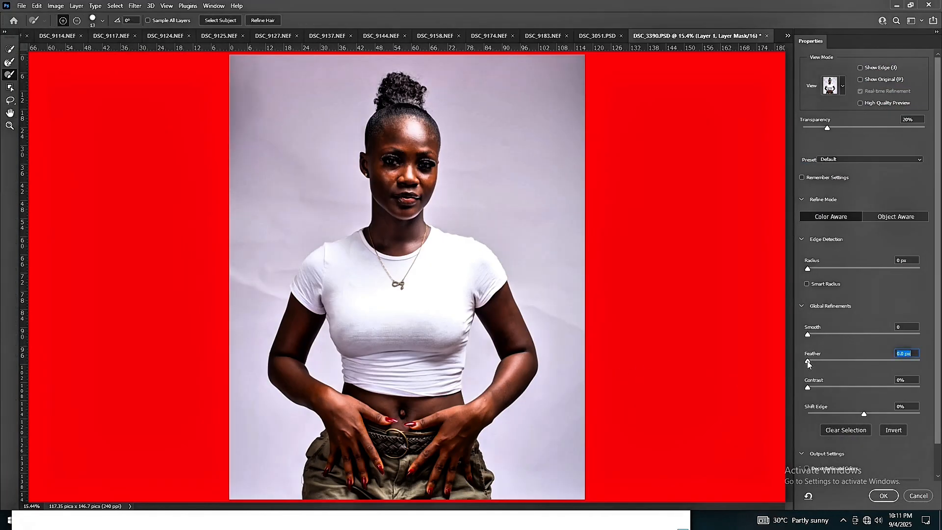
drag(808, 360, 811, 334)
drag(864, 414, 863, 414)
click(882, 495)
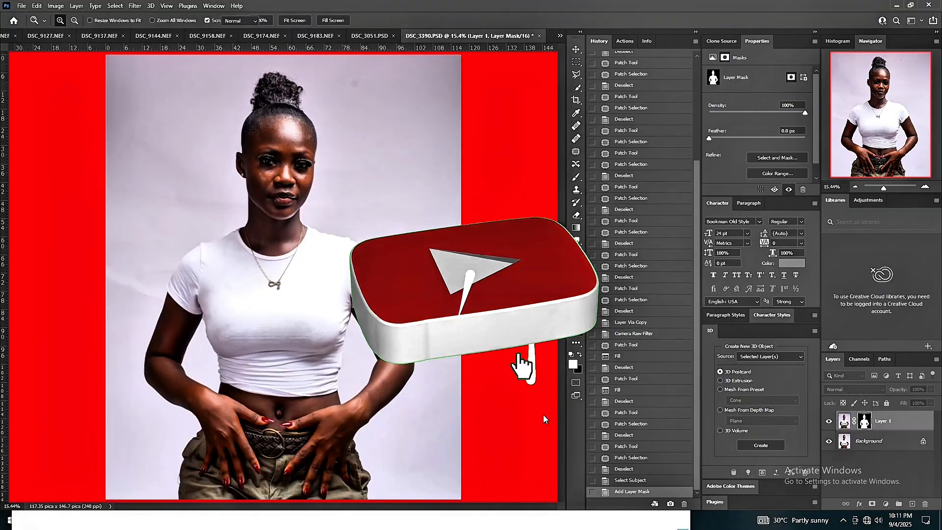
Duplicate the Background layer beneath the masked Layer 1.
drag(870, 440, 912, 504)
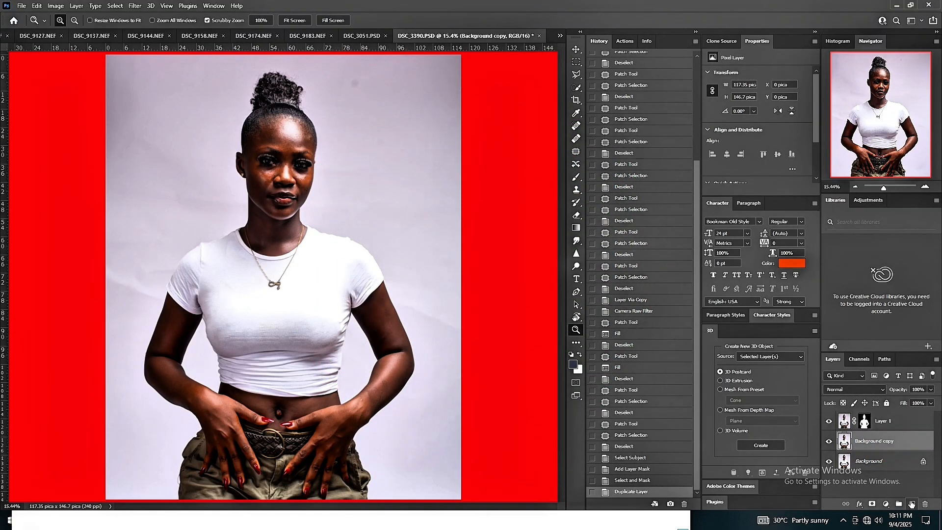
key(shift+F5)
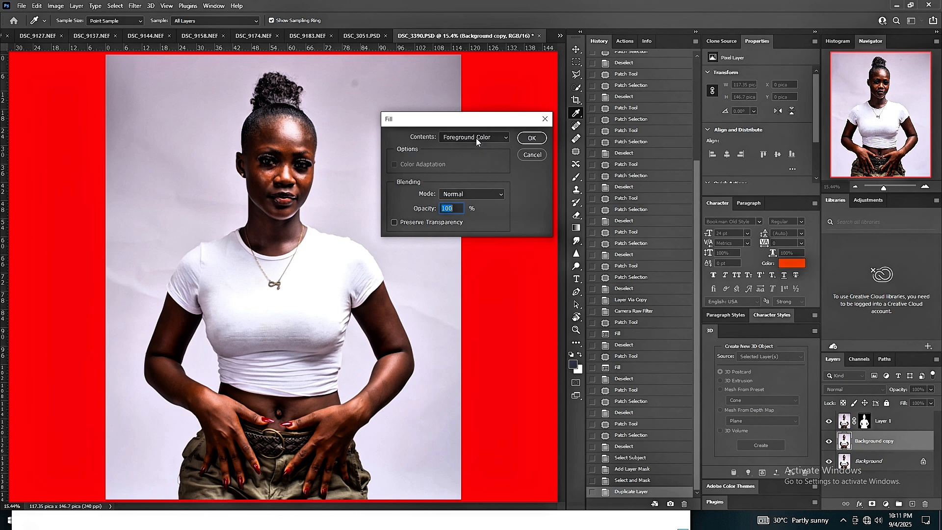
click(532, 154)
key(z)
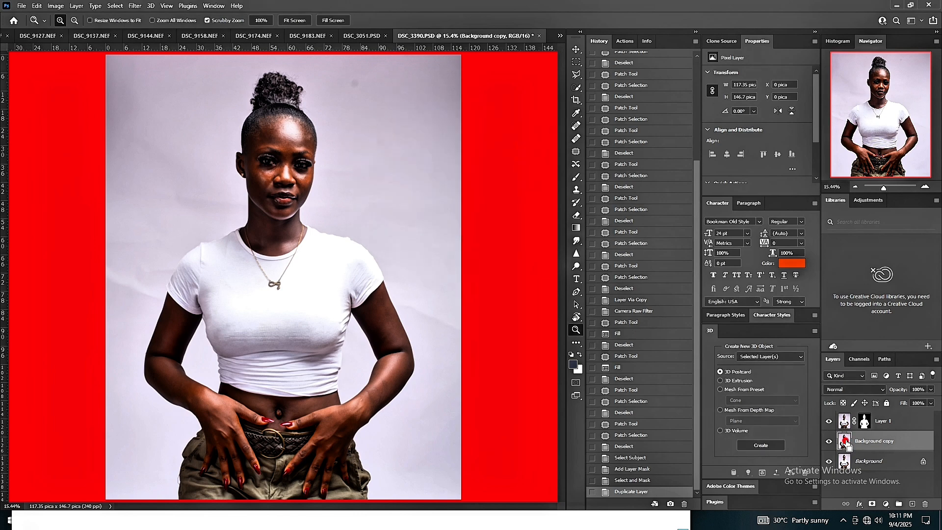
Load the Background copy layer as a selection, fill it with a pale lavender sampled from the backdrop, and deselect.
ctrl+click(844, 440)
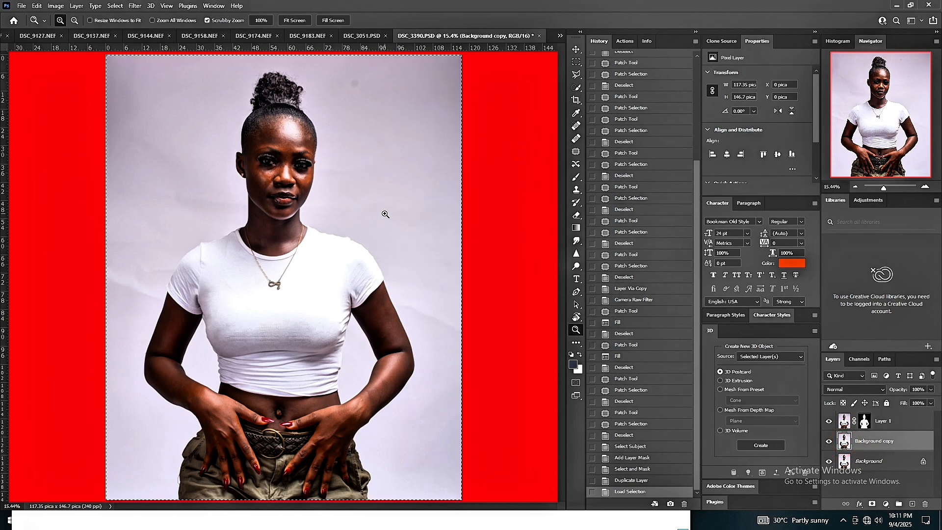
key(m)
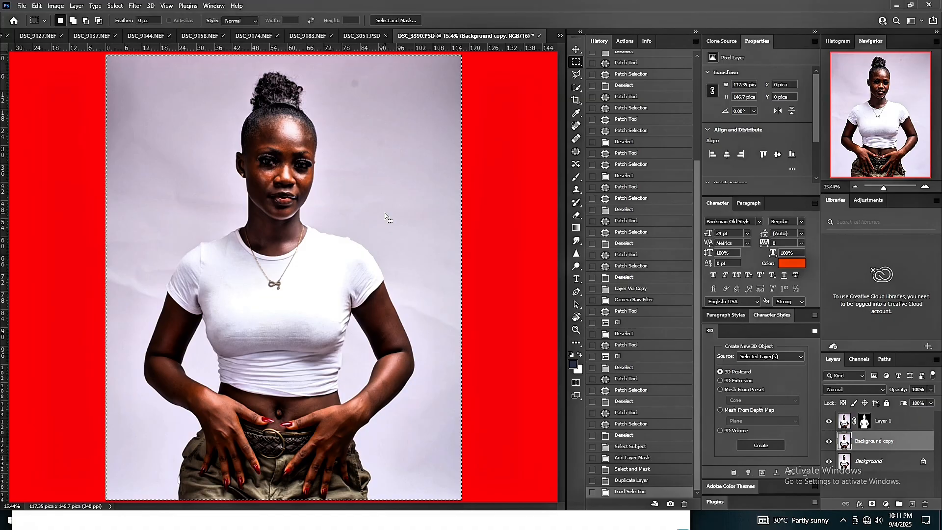
right_click(385, 214)
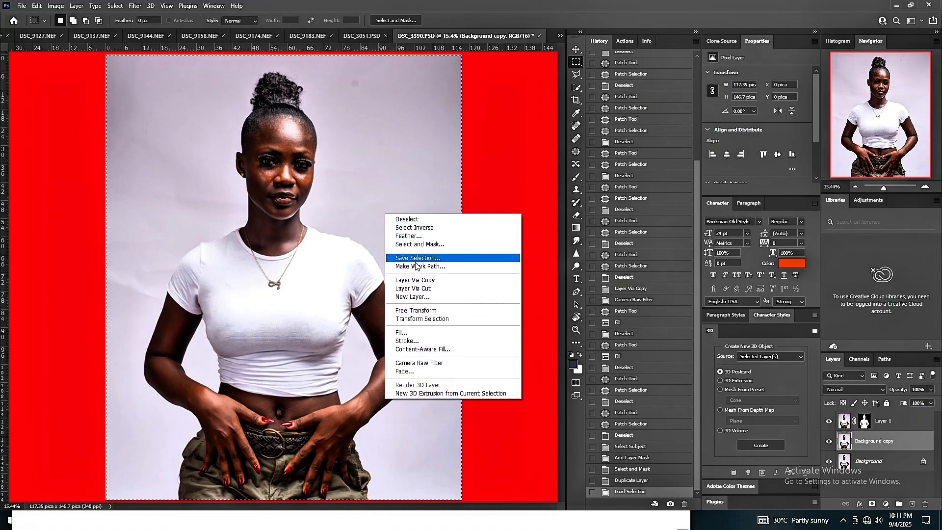
click(421, 332)
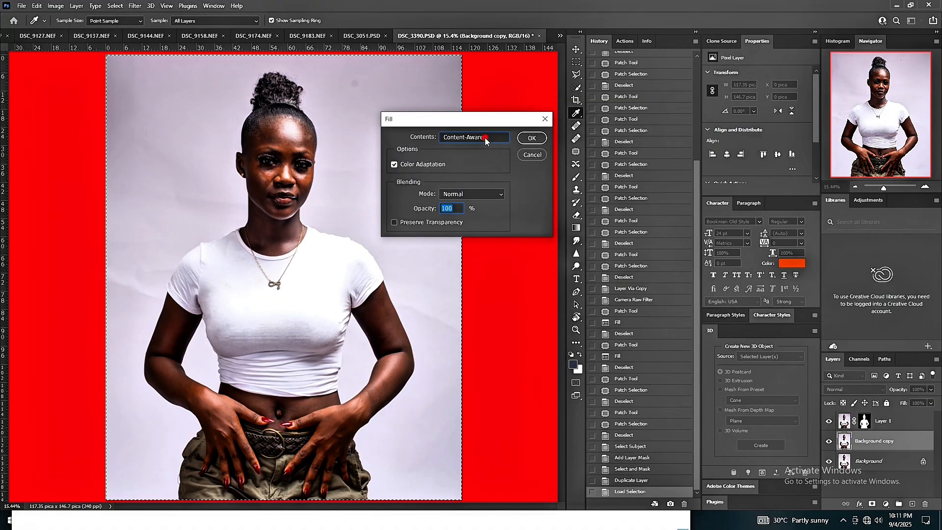
click(485, 137)
click(459, 162)
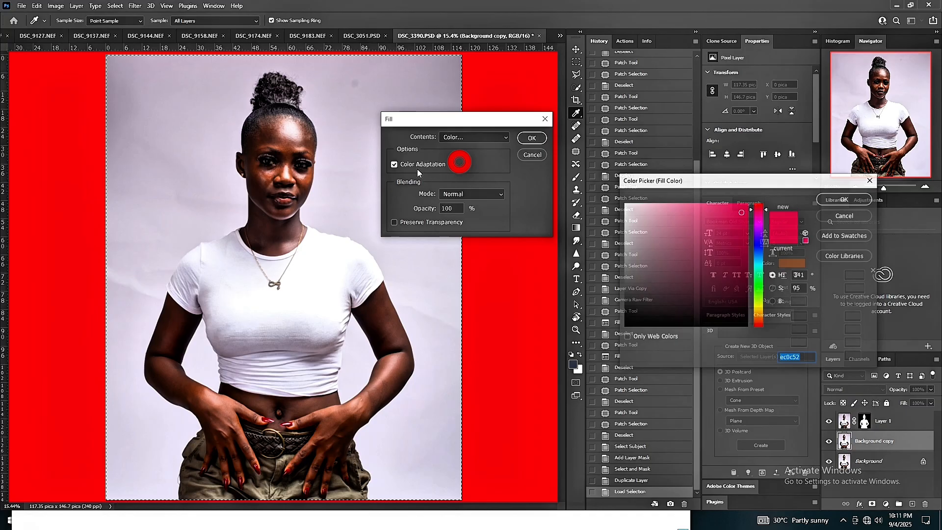
click(347, 193)
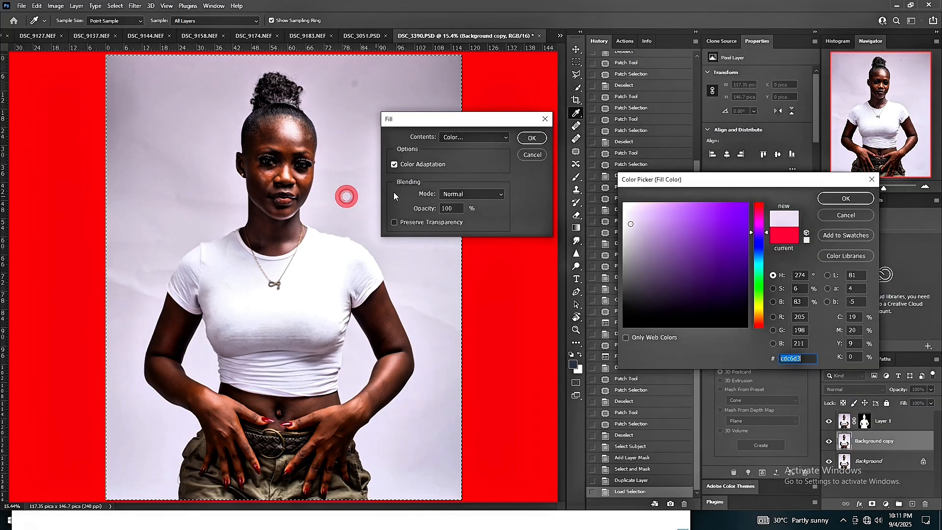
click(531, 139)
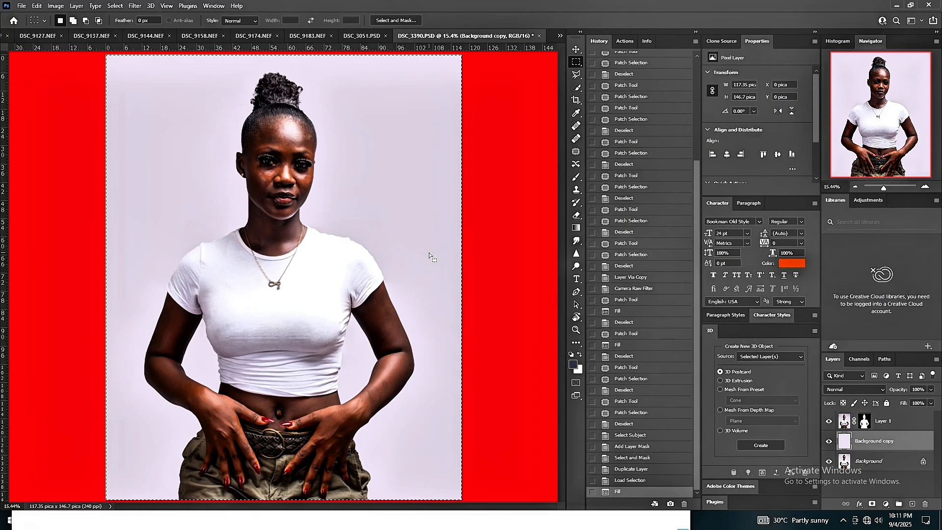
click(487, 310)
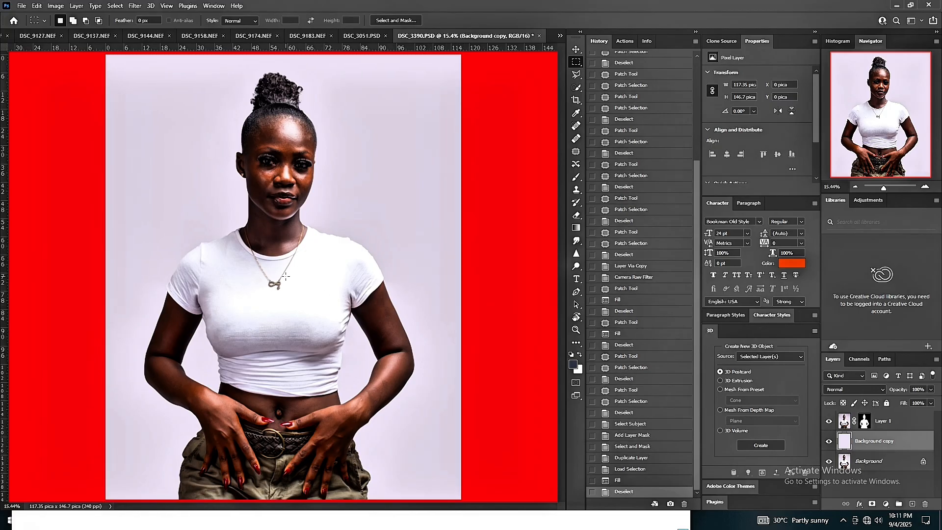
Make an elliptical selection about 71 by 83 pica around the subject's head and copy that part of Background copy to a new layer.
key(z)
click(278, 209)
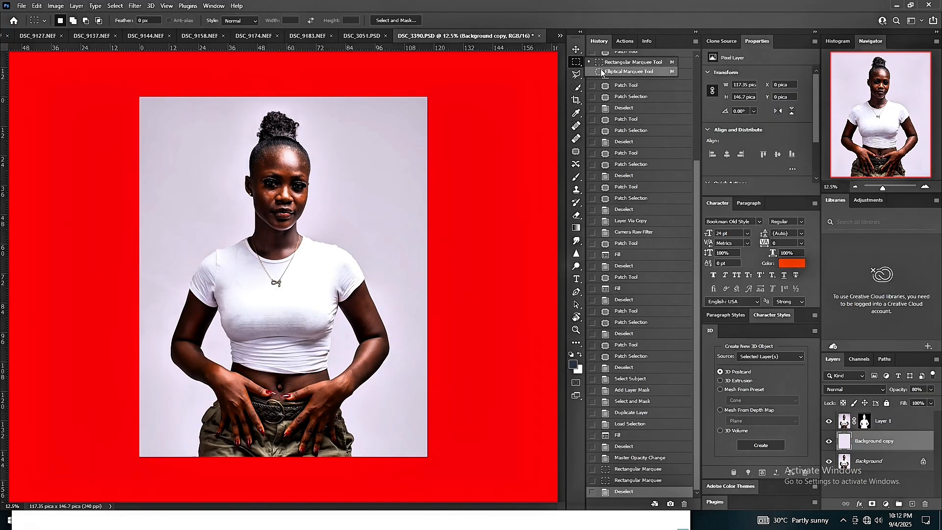
drag(224, 107, 398, 308)
drag(320, 270, 290, 272)
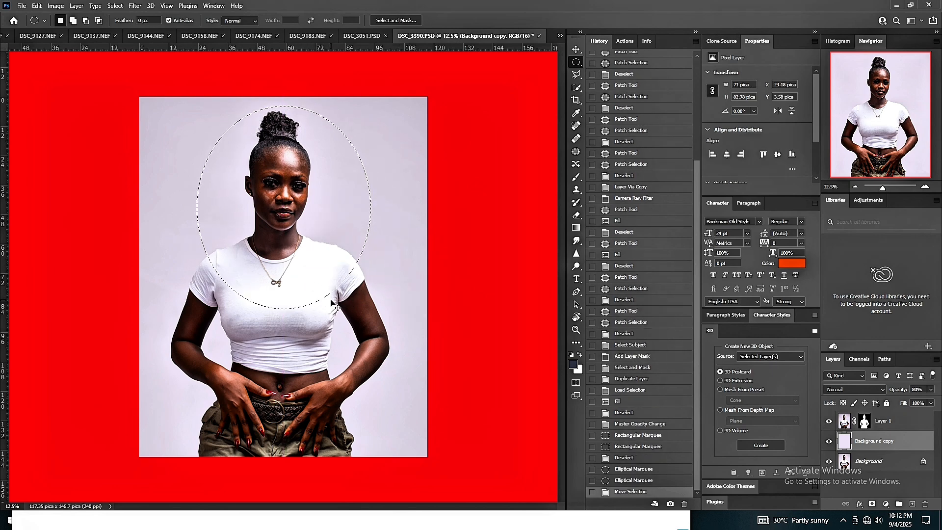
key(ctrl+j)
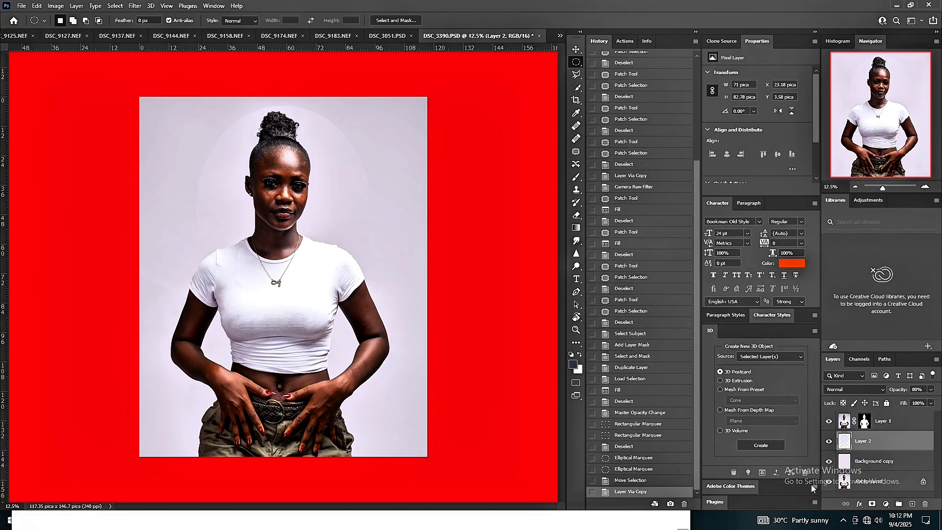
Apply a drop shadow to the ellipse on Layer 2 with angle -174°, distance 20 px, size 90 px and increased spread.
click(859, 504)
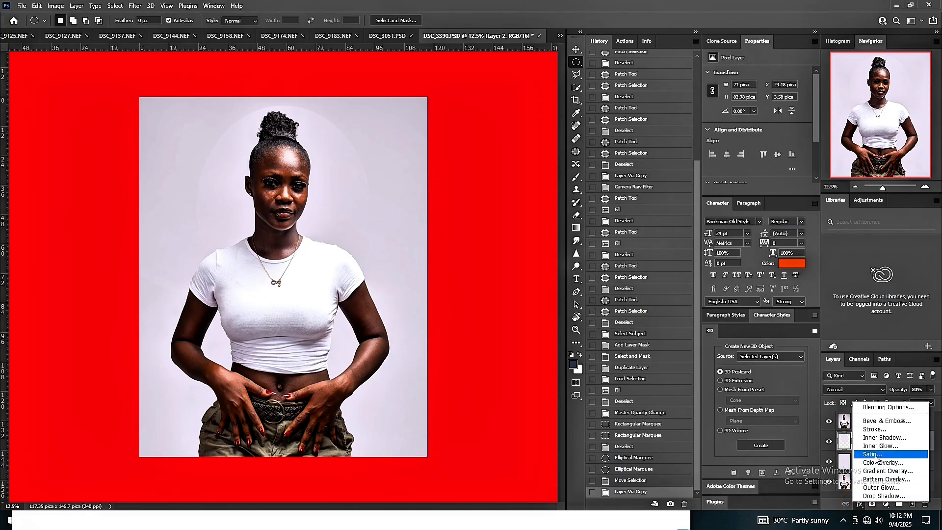
click(876, 496)
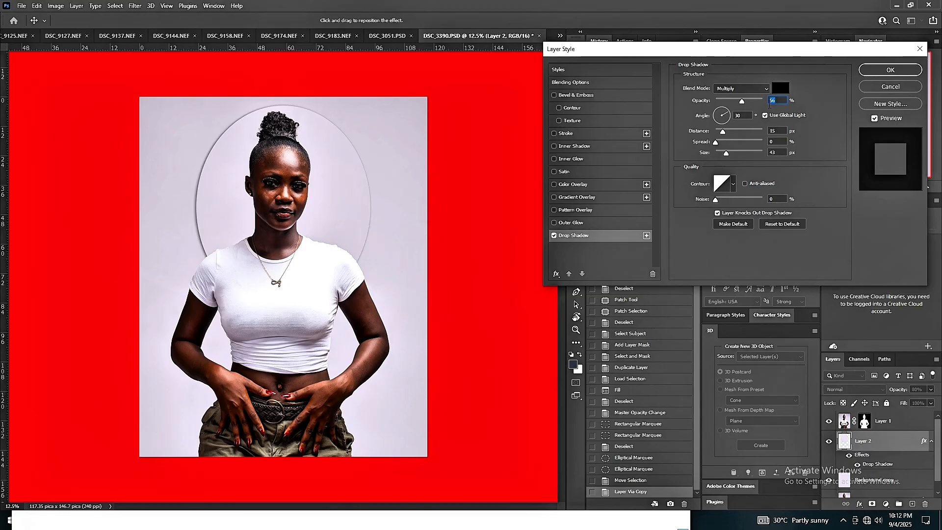
drag(722, 136, 748, 137)
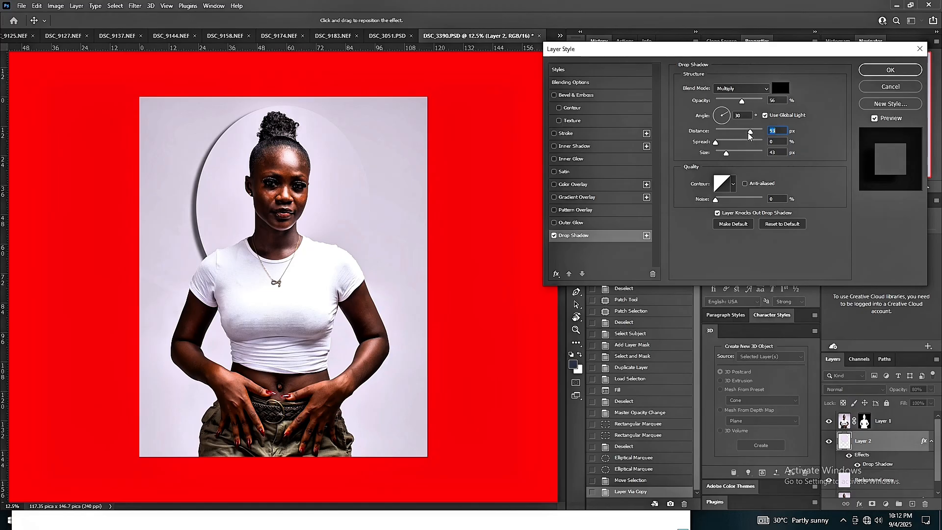
drag(726, 156, 734, 154)
click(713, 119)
drag(713, 117, 713, 118)
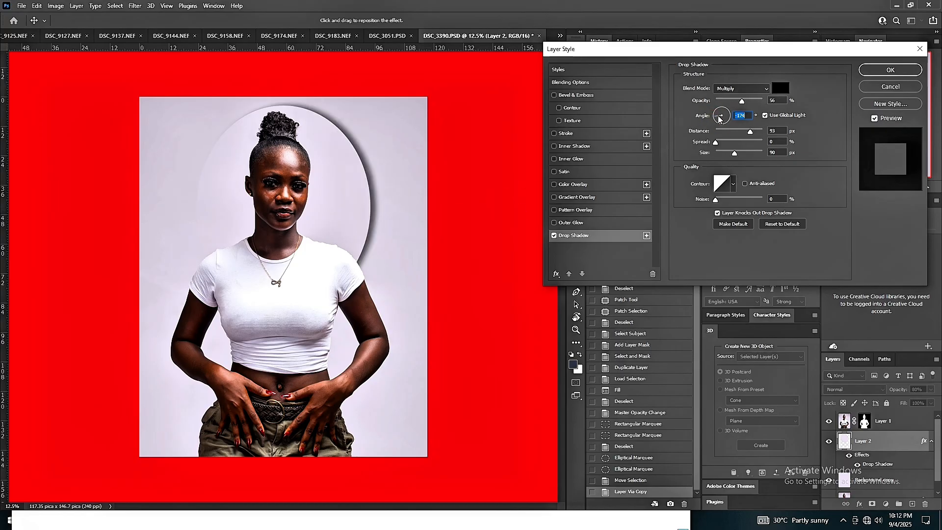
drag(749, 133, 727, 145)
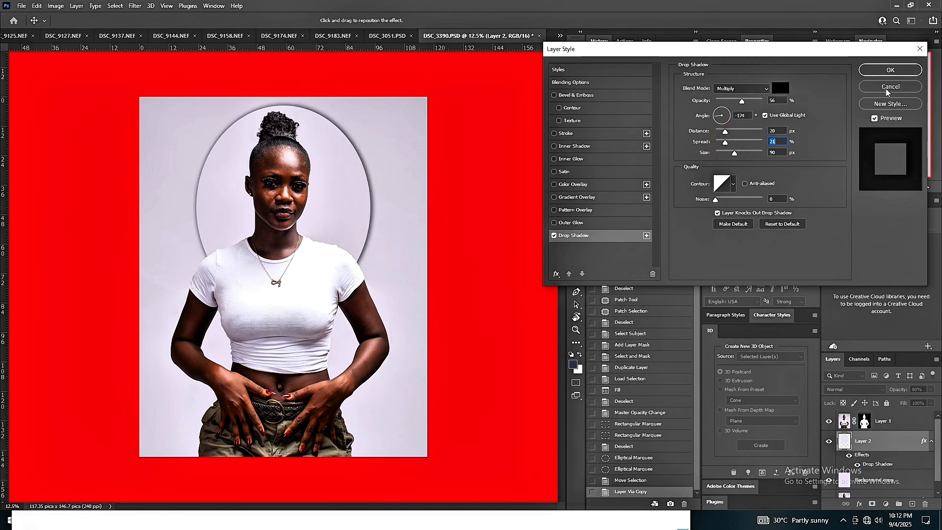
click(889, 71)
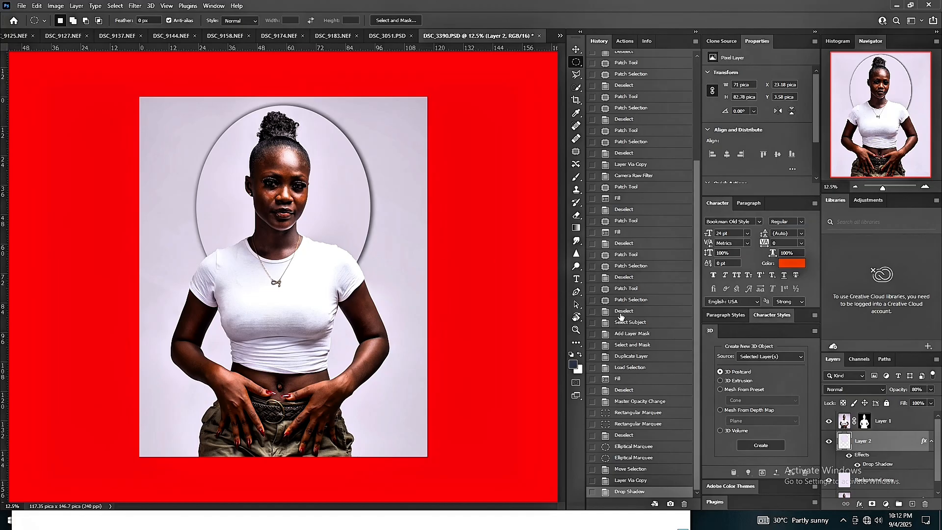
Run the "Frequency Separation by Princepixeltz" action with a Gaussian Blur radius of 2 pixels for the Skin layer.
click(625, 41)
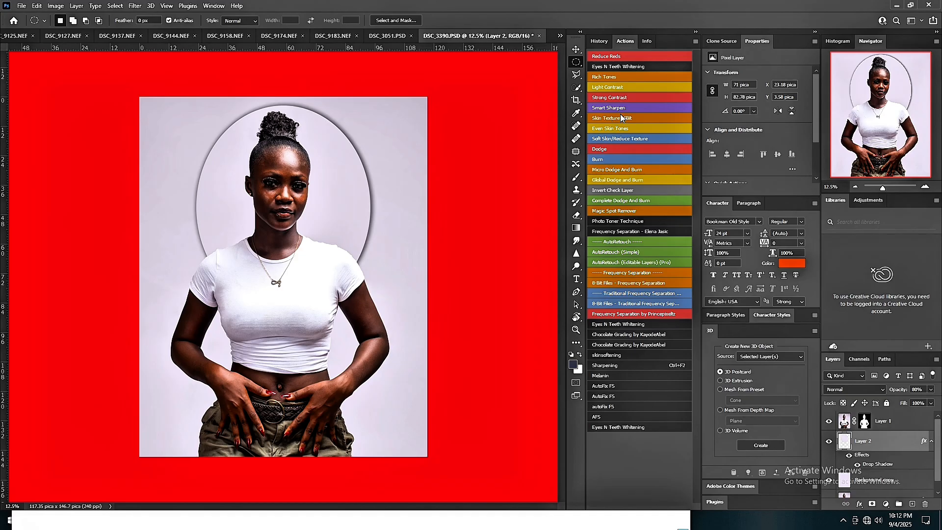
click(609, 314)
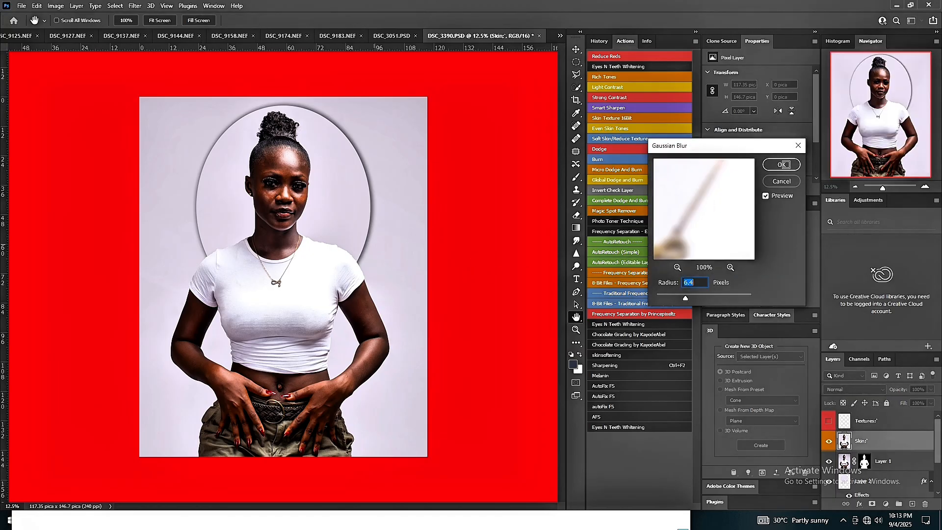
text(2)
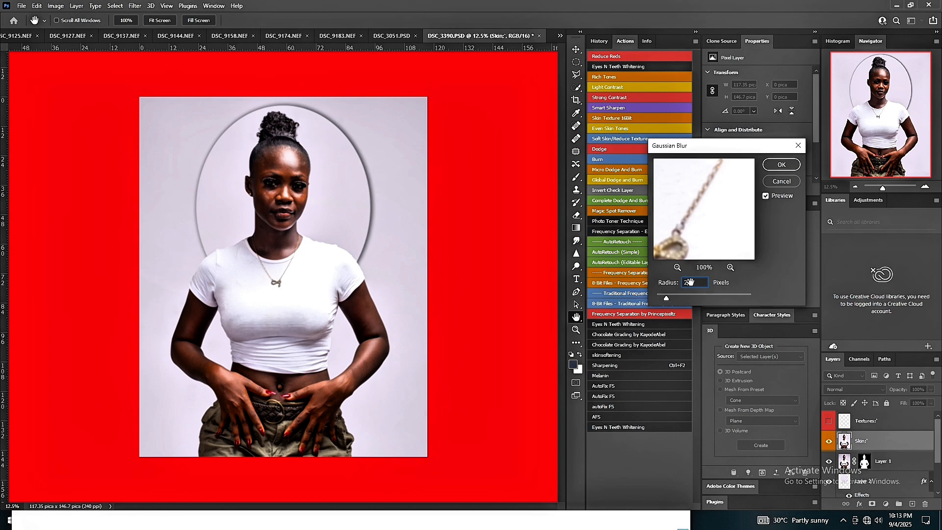
click(776, 165)
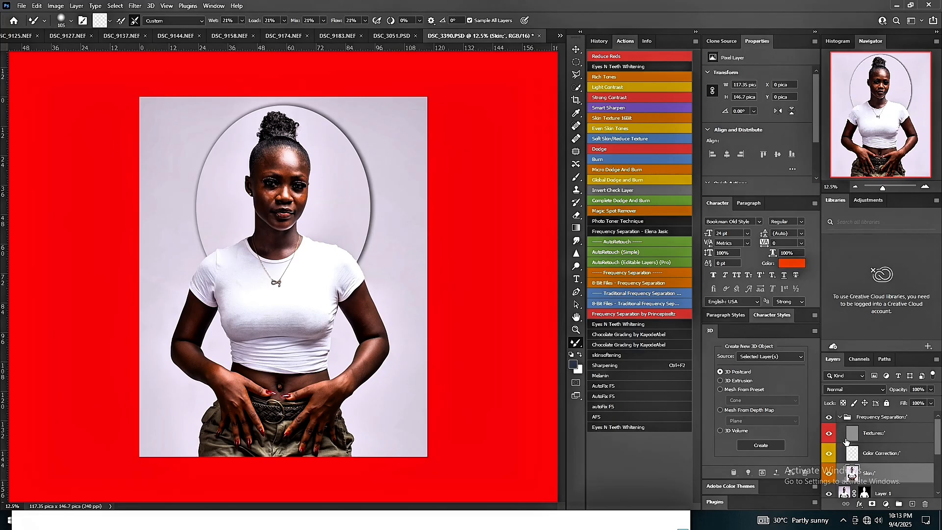
Make the Color Correction layer active and hide the Textures layer for work on the face.
click(852, 457)
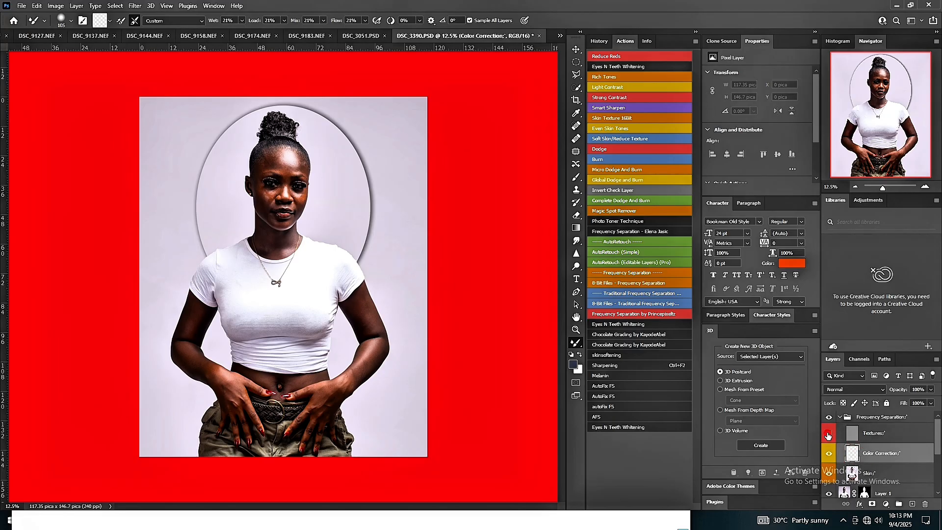
key(z)
click(275, 161)
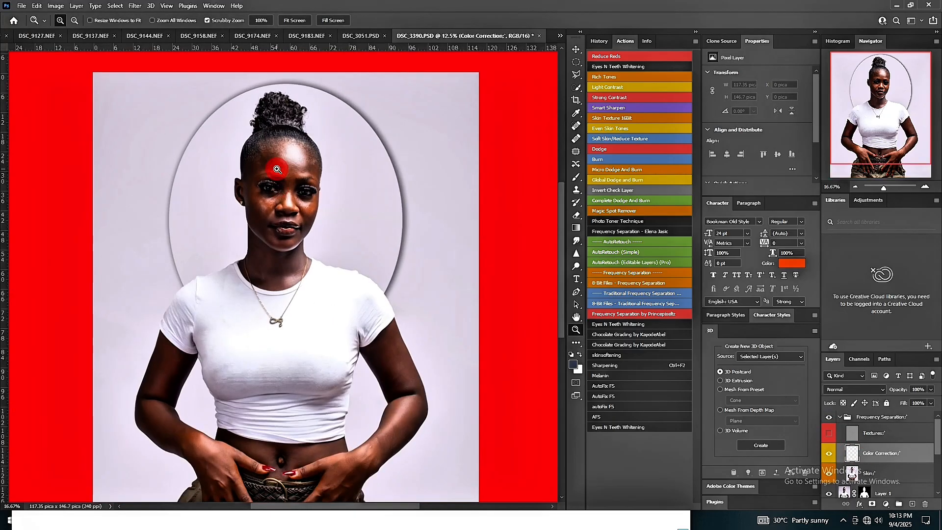
click(277, 167)
click(273, 121)
click(273, 120)
click(274, 117)
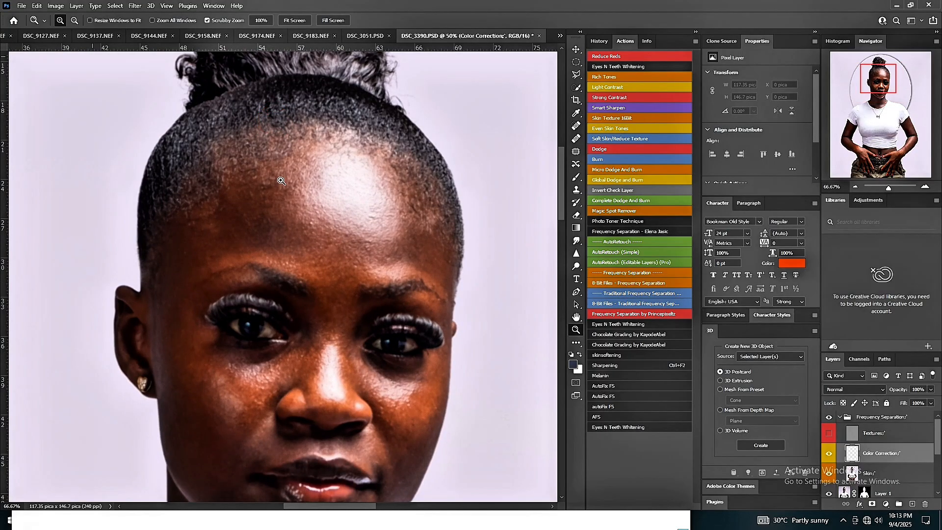
alt+click(288, 212)
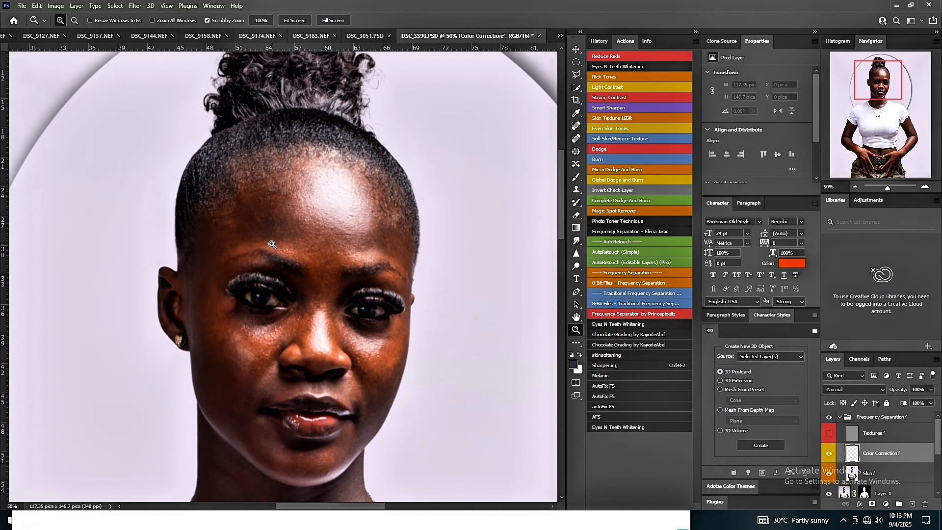
Blend the uneven skin tones across the forehead and temple on the Color Correction layer with an enlarged Mixer Brush.
key(b)
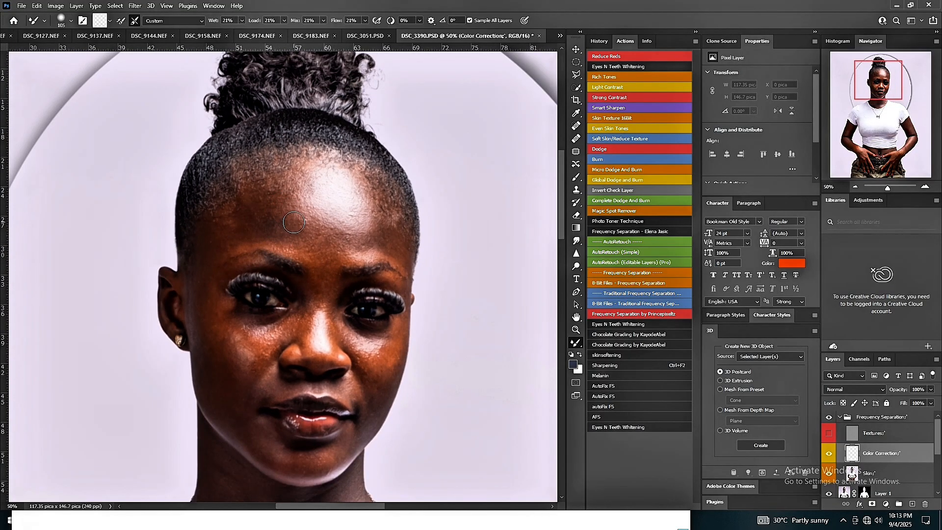
key(bracketright)
key(bracketright)
key(bracketright)
key(bracketright)
key(bracketright)
mouse_move(277, 217)
mouse_down()
mouse_move(314, 231)
mouse_move(346, 222)
mouse_move(322, 210)
mouse_move(337, 171)
mouse_move(279, 197)
mouse_move(286, 180)
mouse_move(235, 220)
mouse_move(251, 234)
mouse_move(266, 228)
mouse_move(216, 232)
mouse_up()
key([)
drag(238, 221, 211, 248)
drag(210, 250, 213, 256)
mouse_move(227, 240)
mouse_down()
mouse_move(273, 234)
mouse_move(271, 246)
mouse_move(292, 236)
mouse_move(331, 252)
mouse_up()
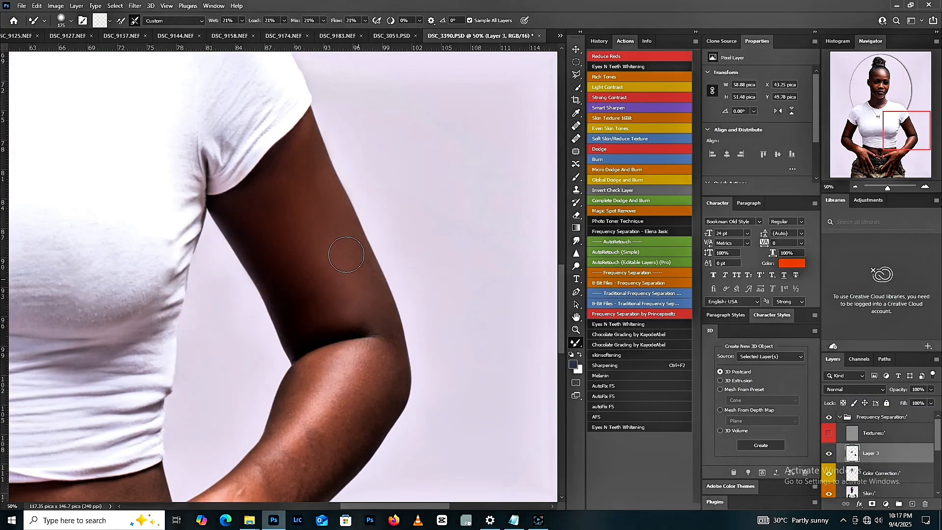
Smooth the skin on the subject's left upper arm, elbow and forearm with the Mixer Brush on Layer 3.
mouse_move(358, 297)
mouse_down()
mouse_move(361, 306)
mouse_move(336, 326)
mouse_move(309, 330)
mouse_move(373, 329)
mouse_move(377, 393)
mouse_move(391, 343)
mouse_move(354, 428)
mouse_move(395, 388)
mouse_move(393, 364)
mouse_up()
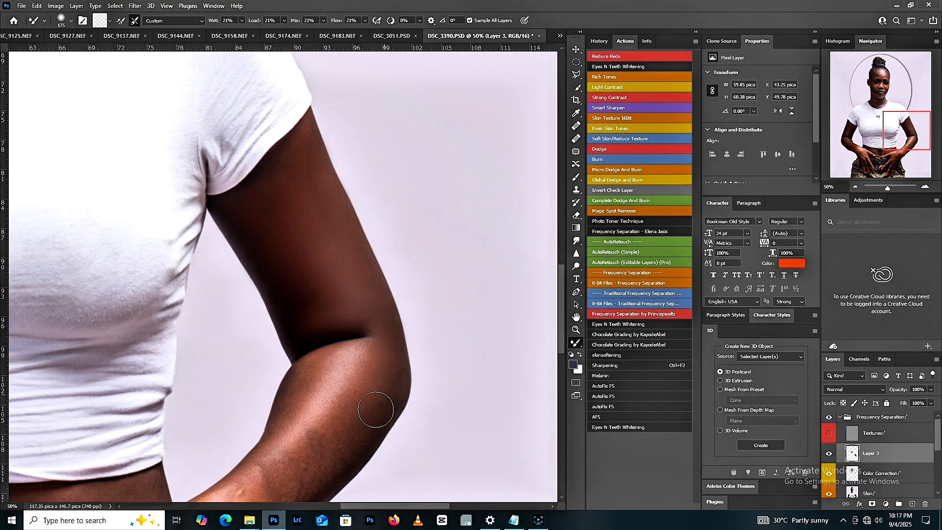
drag(375, 415, 330, 463)
mouse_move(308, 410)
mouse_down()
mouse_move(332, 399)
mouse_move(330, 414)
mouse_move(340, 405)
mouse_move(327, 422)
mouse_move(355, 374)
mouse_move(297, 454)
mouse_move(310, 386)
mouse_move(353, 364)
mouse_move(311, 403)
mouse_move(328, 269)
mouse_up()
Enlarge the Mixer Brush to 250 px and blend the skin tones on the left forearm, wrist and hand on Layer 3.
key(bracketright)
key(bracketright)
key(bracketright)
key(bracketright)
key(bracketright)
key(bracketleft)
key(bracketleft)
key(bracketleft)
key(bracketleft)
key(bracketleft)
key(bracketright)
key(bracketright)
key(bracketright)
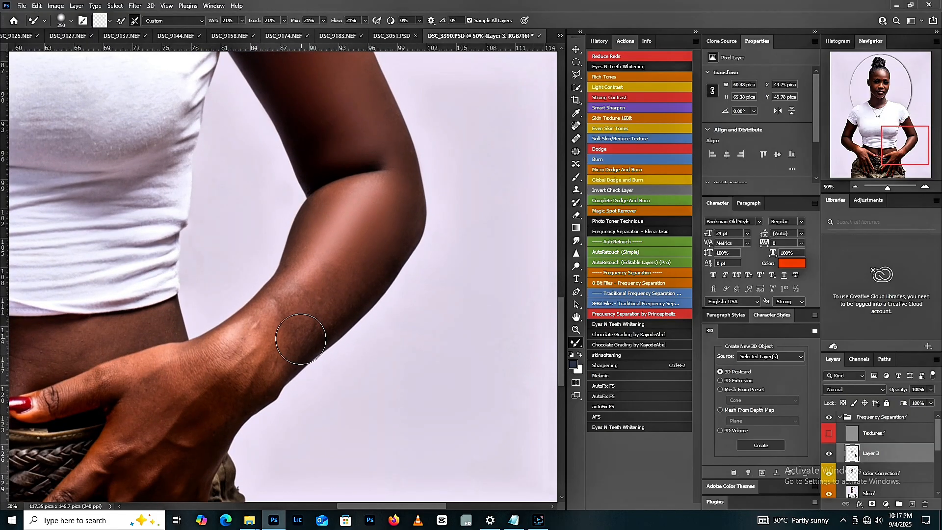
mouse_move(298, 330)
mouse_down()
mouse_move(320, 321)
mouse_move(346, 288)
mouse_up()
drag(399, 239, 336, 272)
mouse_move(284, 314)
mouse_down()
mouse_move(332, 257)
mouse_move(281, 313)
mouse_move(351, 204)
mouse_move(395, 212)
mouse_move(354, 289)
mouse_move(341, 307)
mouse_up()
mouse_move(303, 331)
mouse_down()
mouse_move(244, 383)
mouse_move(273, 355)
mouse_move(266, 371)
mouse_move(211, 371)
mouse_move(221, 350)
mouse_move(263, 325)
mouse_move(179, 403)
mouse_move(239, 392)
mouse_move(233, 386)
mouse_move(251, 355)
mouse_move(183, 390)
mouse_move(155, 388)
mouse_move(163, 395)
mouse_move(146, 416)
mouse_move(156, 402)
mouse_move(219, 414)
mouse_move(215, 357)
mouse_move(132, 392)
mouse_move(133, 418)
mouse_up()
mouse_move(128, 428)
mouse_down()
mouse_move(147, 443)
mouse_move(130, 330)
mouse_move(168, 373)
mouse_move(170, 365)
mouse_move(160, 375)
mouse_move(153, 322)
mouse_move(117, 340)
mouse_move(151, 263)
mouse_up()
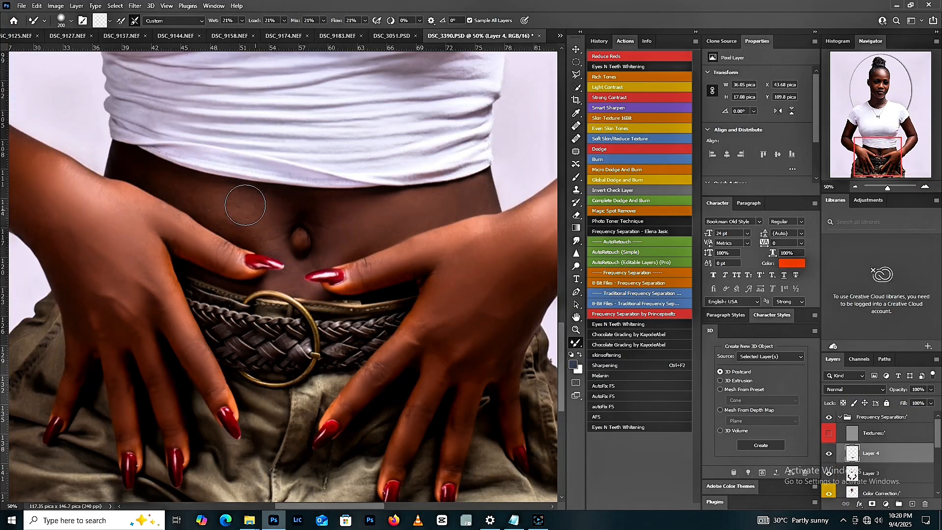
Smooth the abdomen skin around the navel and along the waist on Layer 4, reducing the Mixer Brush to 100 px near the navel.
mouse_move(242, 214)
mouse_down()
mouse_move(202, 189)
mouse_move(175, 185)
mouse_move(267, 234)
mouse_move(218, 196)
mouse_move(189, 181)
mouse_move(205, 196)
mouse_move(178, 187)
mouse_move(125, 156)
mouse_move(266, 234)
mouse_up()
key([)
key([)
key([)
key([)
drag(383, 239, 336, 238)
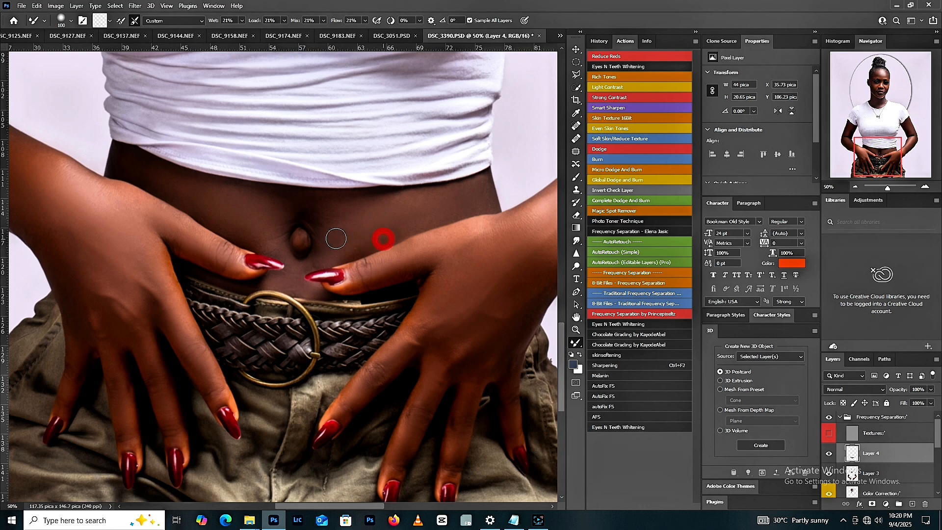
drag(304, 267, 243, 240)
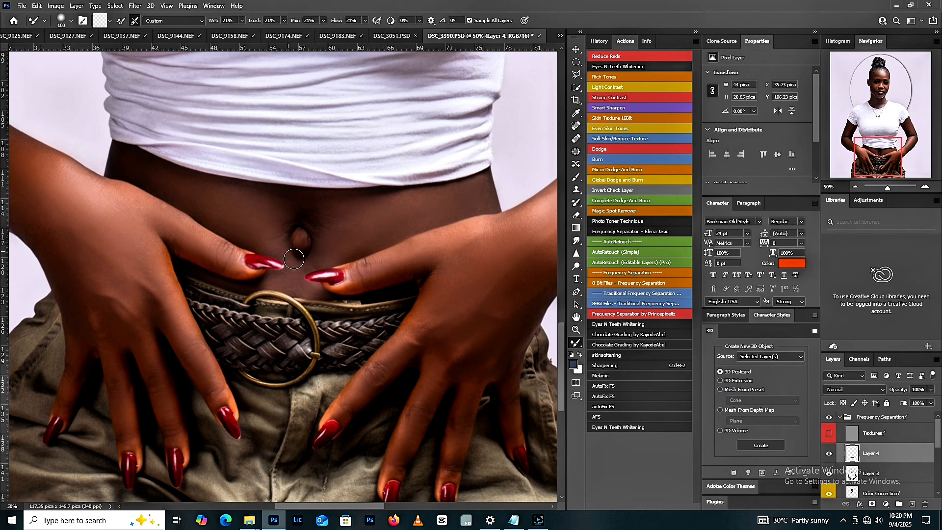
mouse_move(294, 259)
mouse_down()
mouse_move(291, 288)
mouse_move(337, 259)
mouse_move(317, 257)
mouse_move(309, 216)
mouse_move(320, 193)
mouse_move(459, 202)
mouse_move(397, 217)
mouse_move(369, 240)
mouse_up()
key(bracketright)
key(bracketright)
click(474, 194)
key(z)
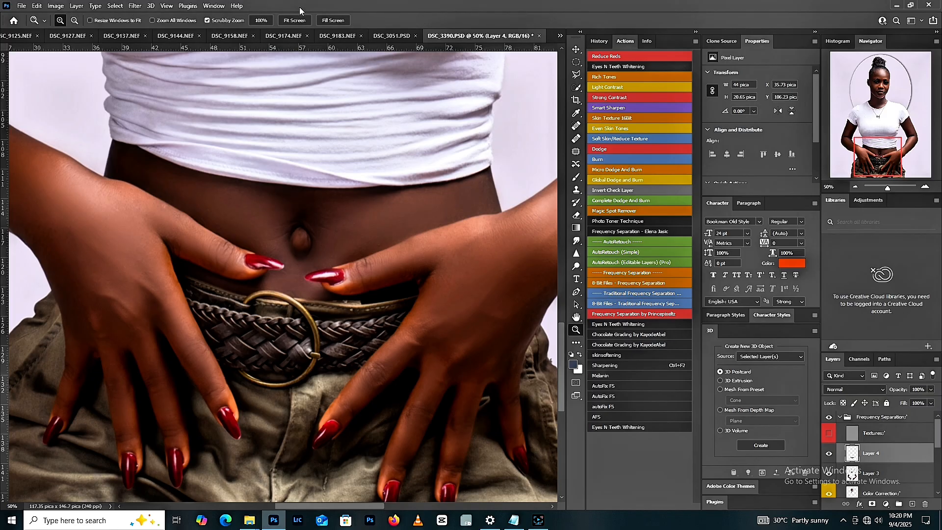
Compare the retouch with the original by lowering the Frequency Separation group's opacity to 59% and restoring it to 100%.
click(294, 21)
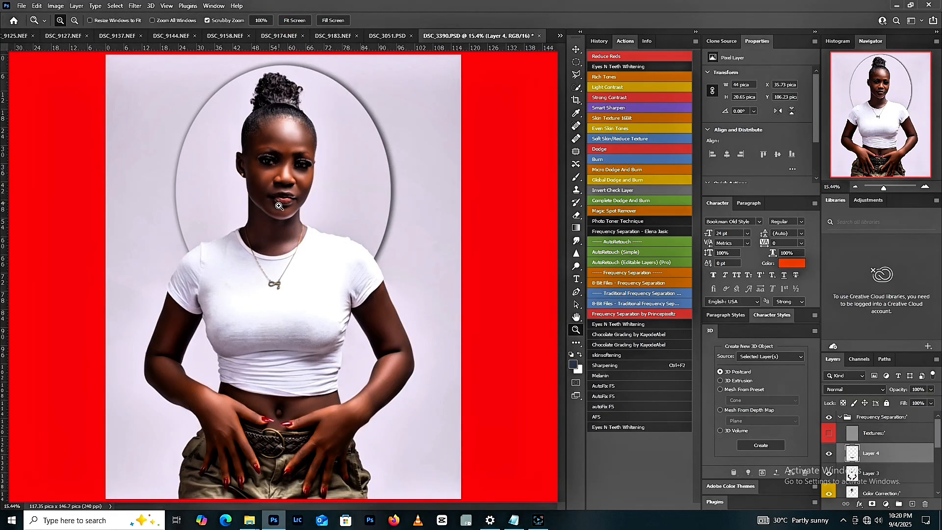
alt+click(279, 223)
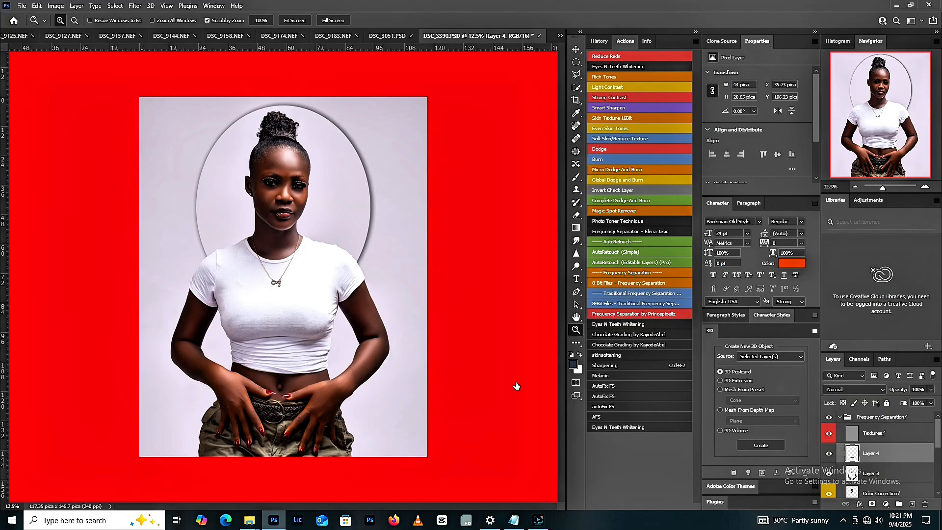
click(280, 198)
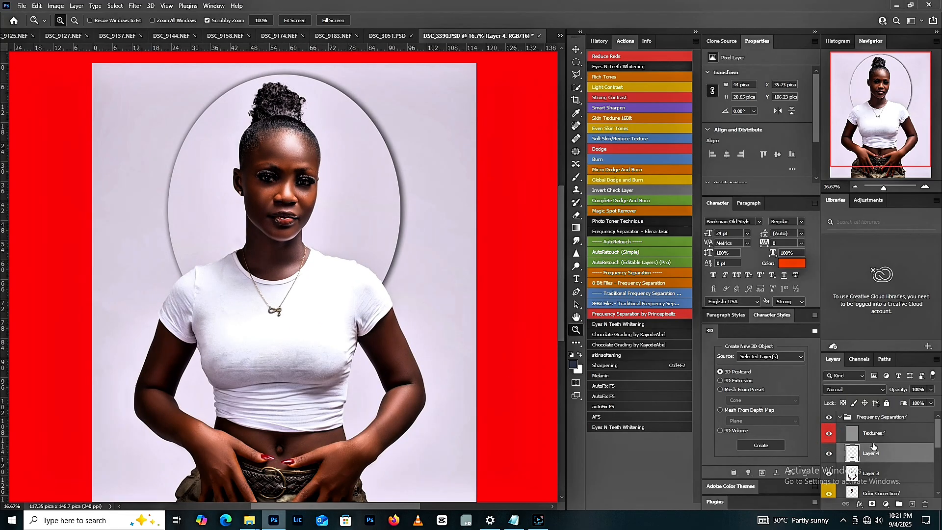
click(842, 417)
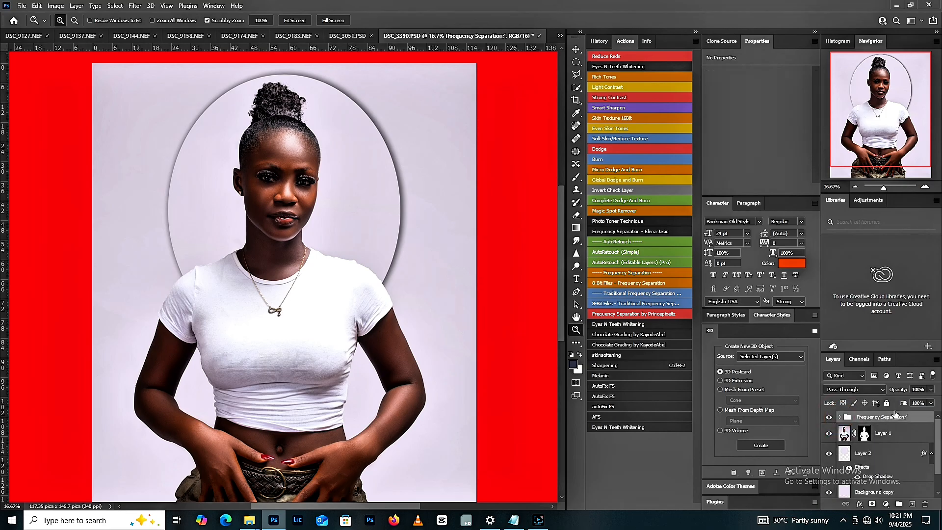
click(930, 390)
drag(926, 402, 915, 403)
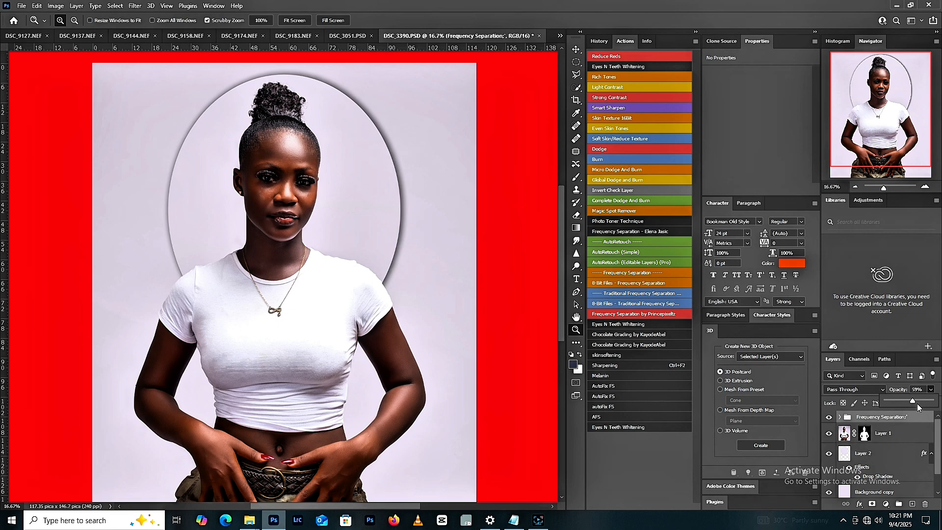
drag(912, 402, 931, 401)
click(840, 419)
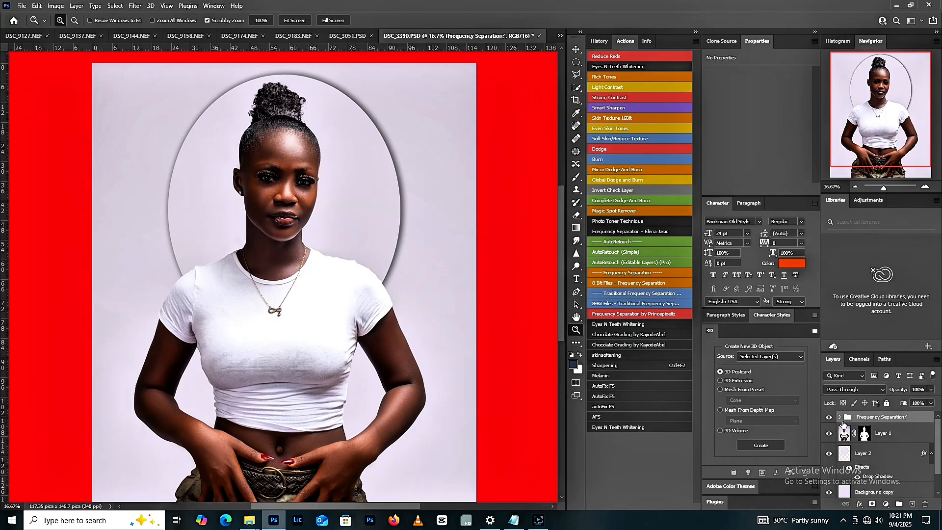
Open Gaussian Blur for the Color Correction layer and show the face in the filter preview at 25%.
click(840, 417)
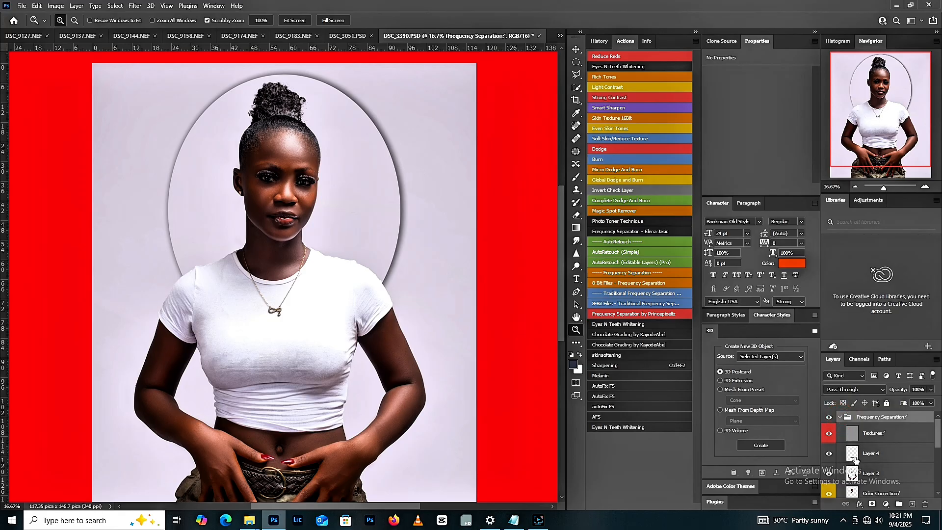
click(854, 474)
click(853, 453)
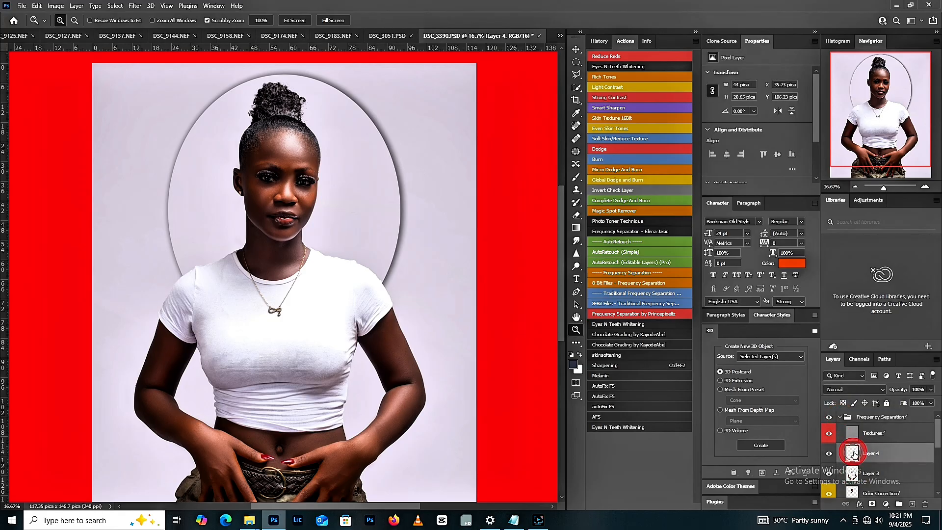
click(854, 490)
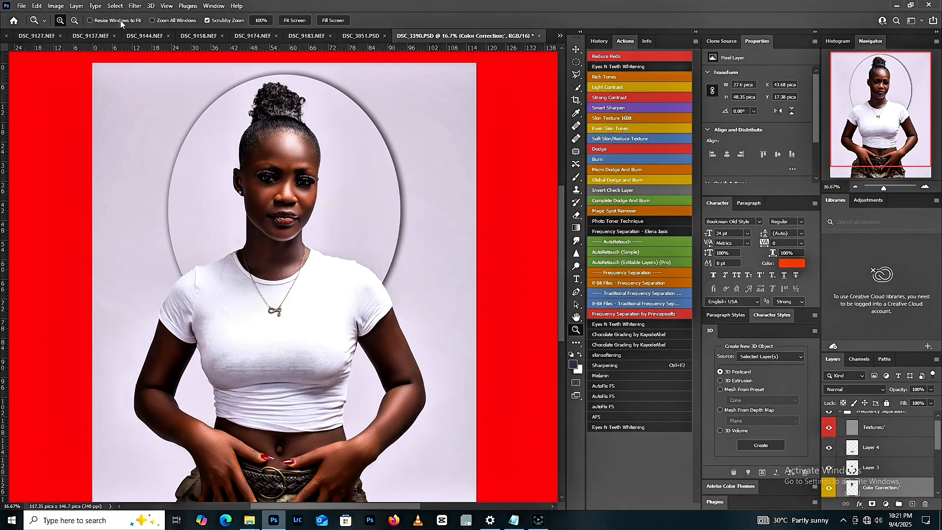
click(132, 6)
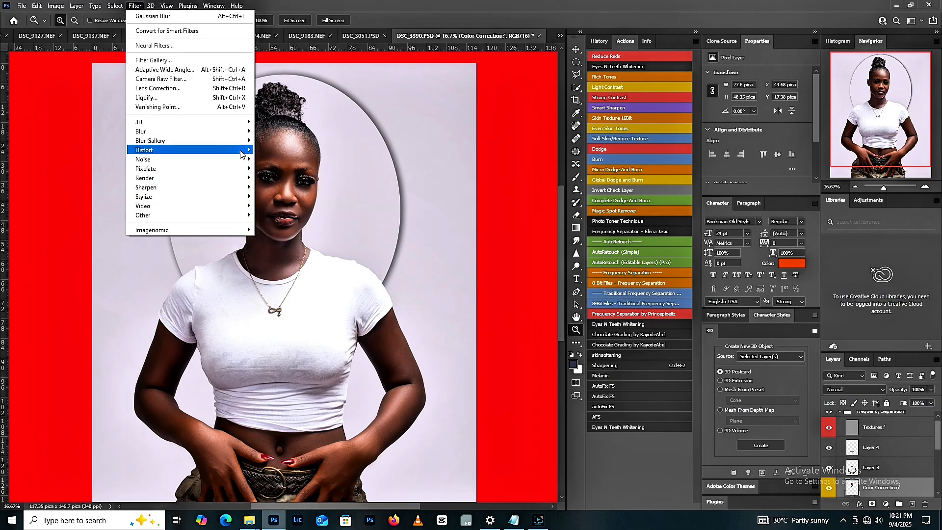
mouse_move(246, 133)
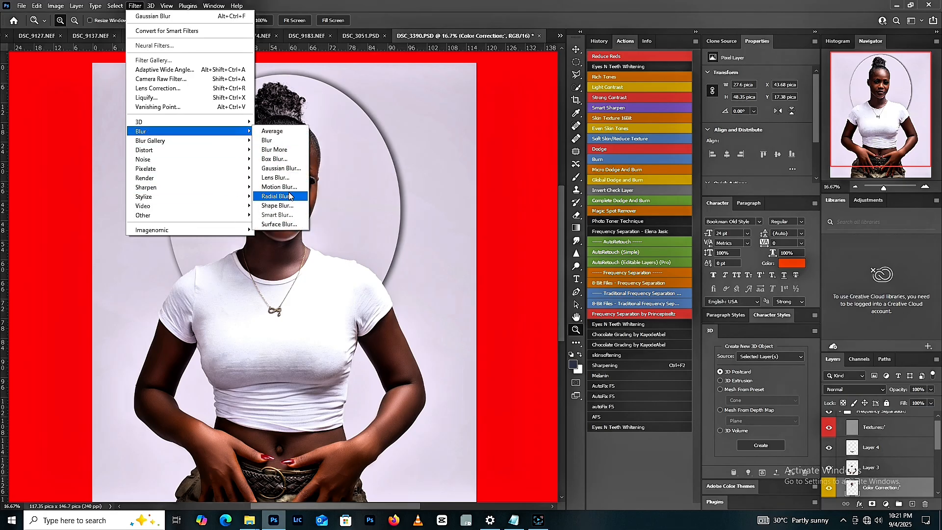
click(289, 168)
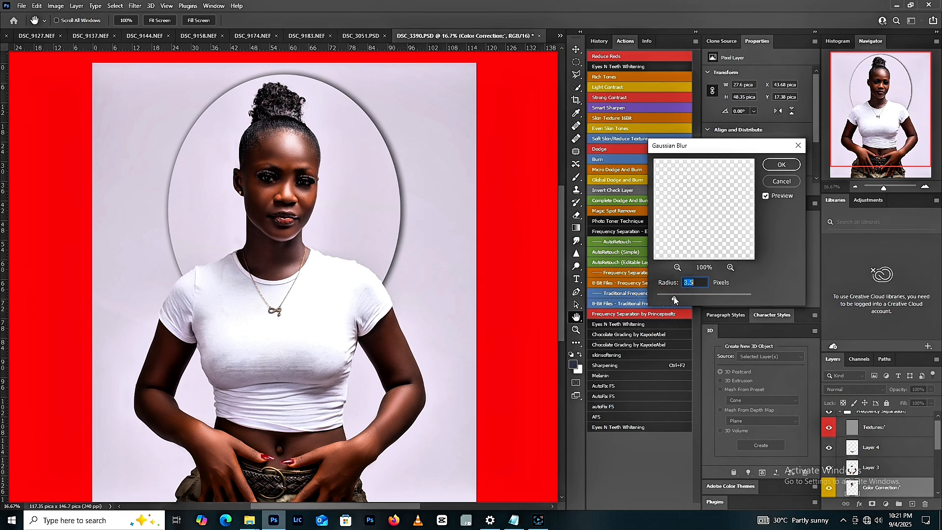
drag(725, 223, 730, 282)
drag(681, 178, 719, 224)
click(677, 268)
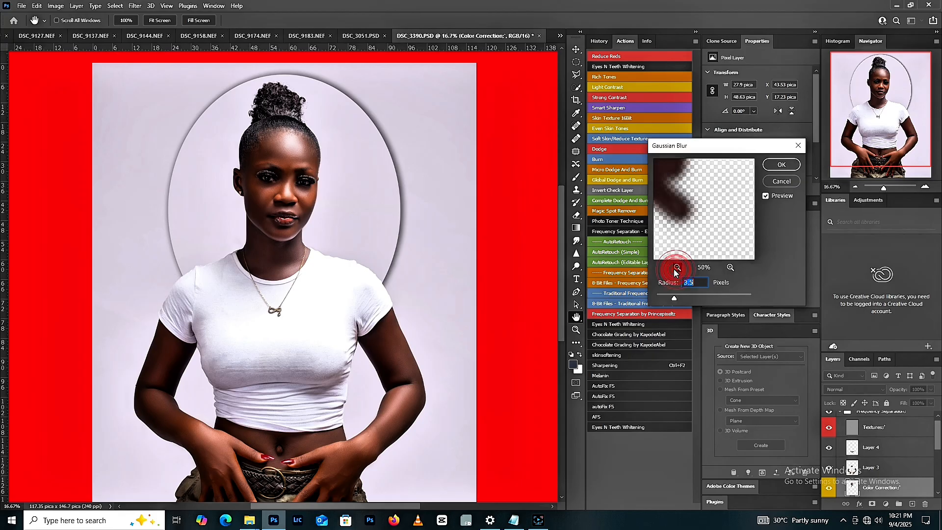
click(676, 267)
click(676, 267)
click(677, 267)
drag(699, 184, 706, 217)
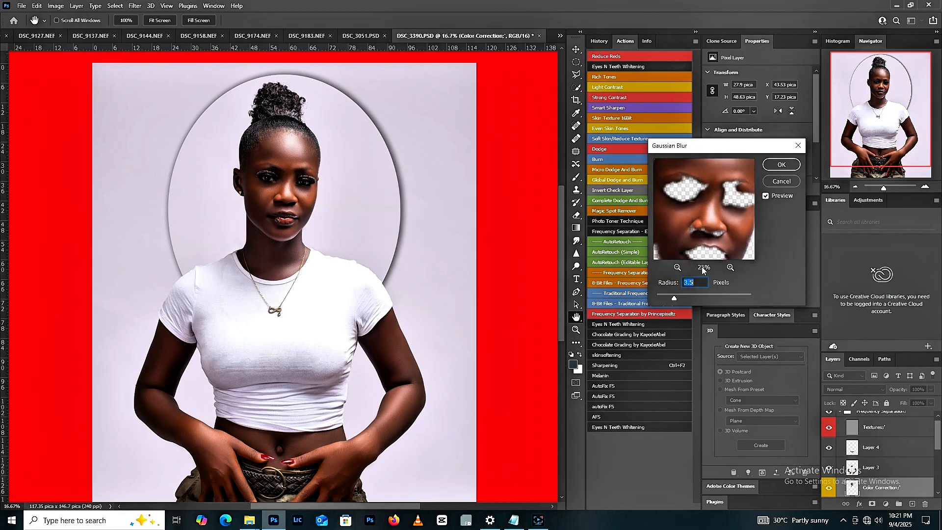
Try different blur strengths and apply the Gaussian Blur to the Color Correction layer with a radius of 1.5 pixels.
click(686, 298)
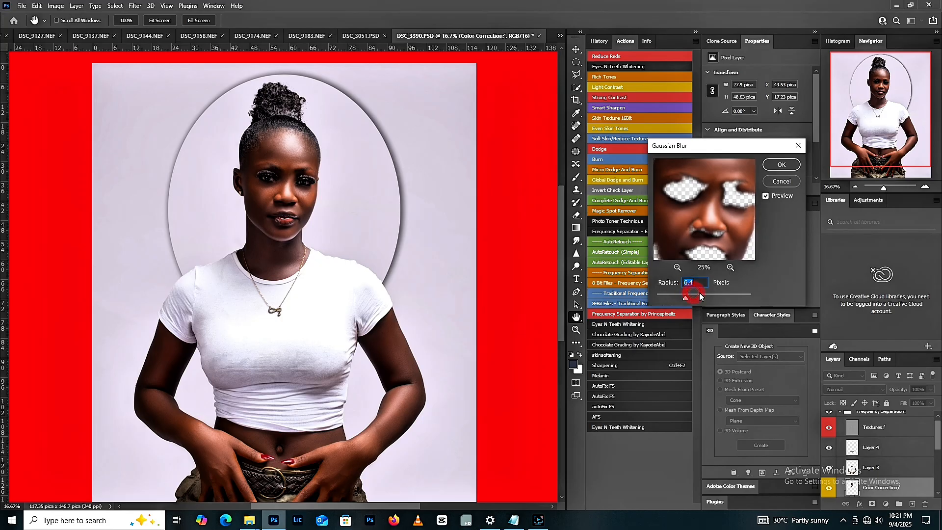
click(699, 296)
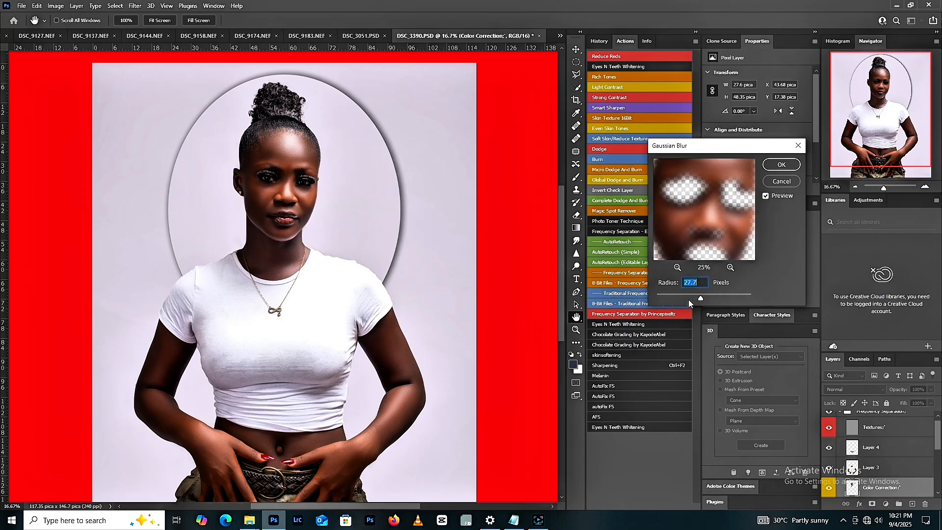
click(667, 297)
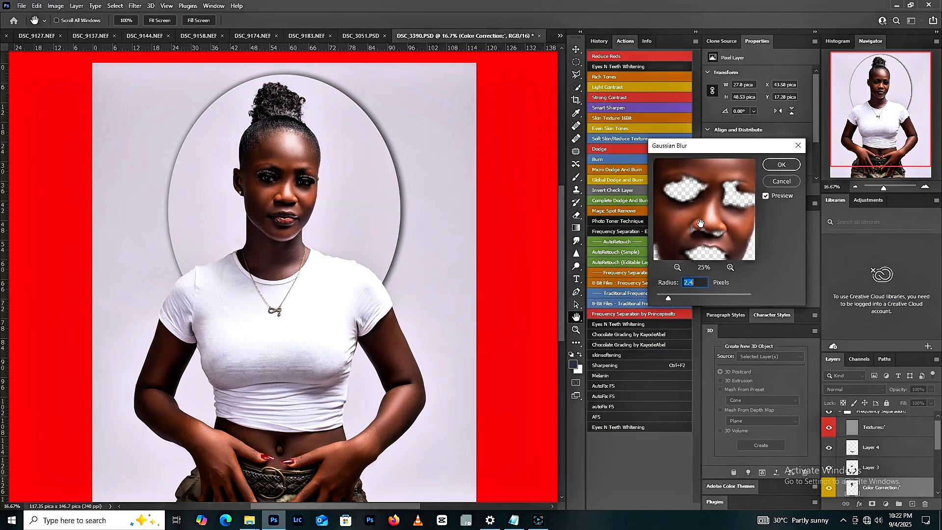
click(701, 222)
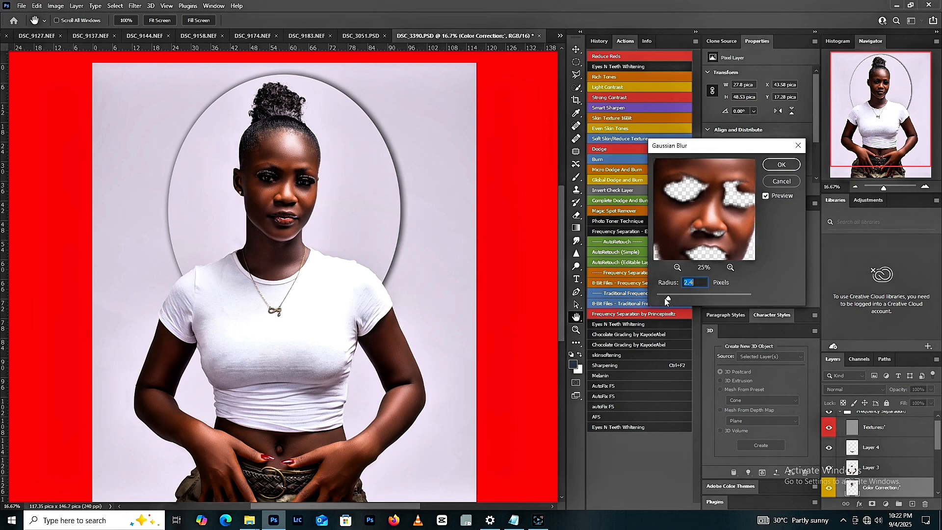
drag(668, 301, 664, 300)
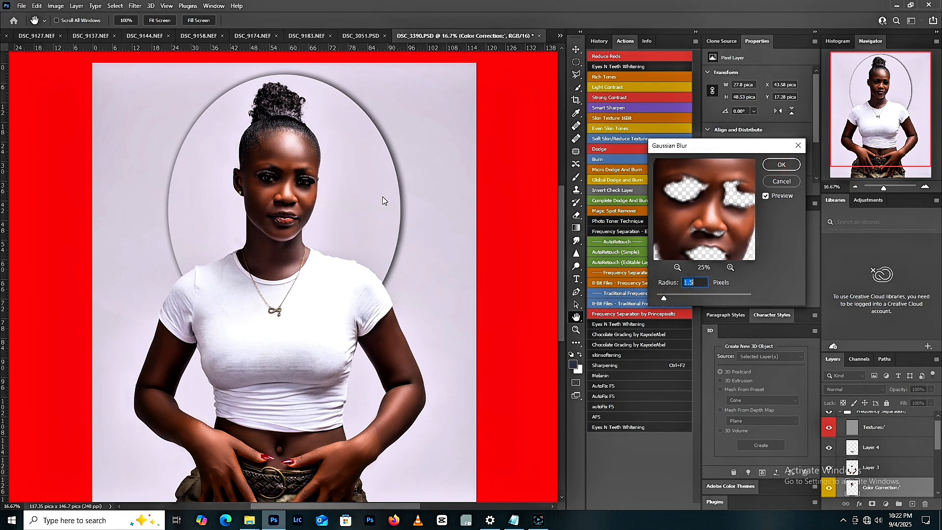
key(Return)
key(z)
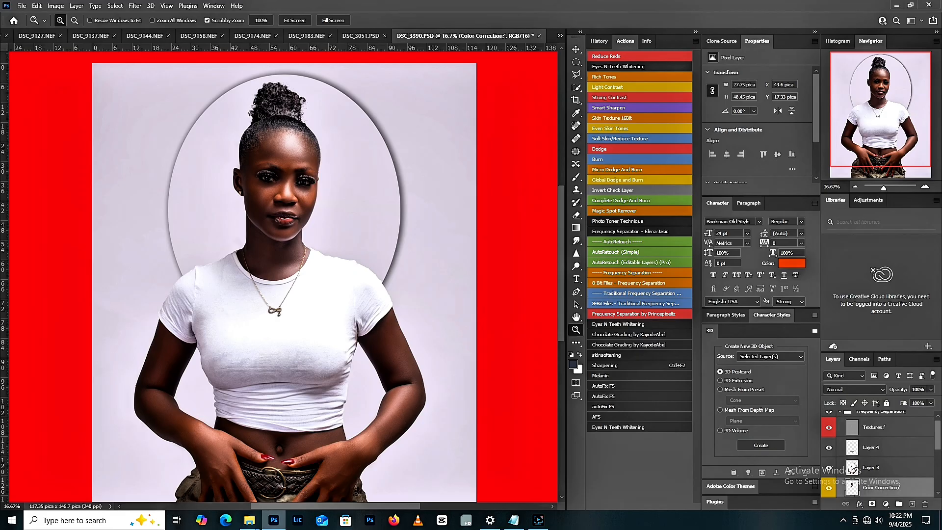
Reapply the last Gaussian Blur to Layer 3.
click(852, 466)
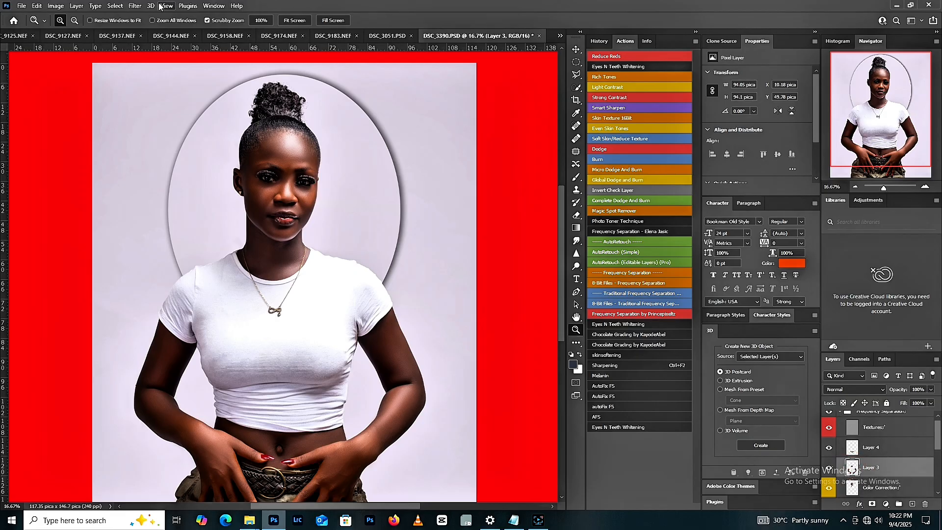
click(135, 6)
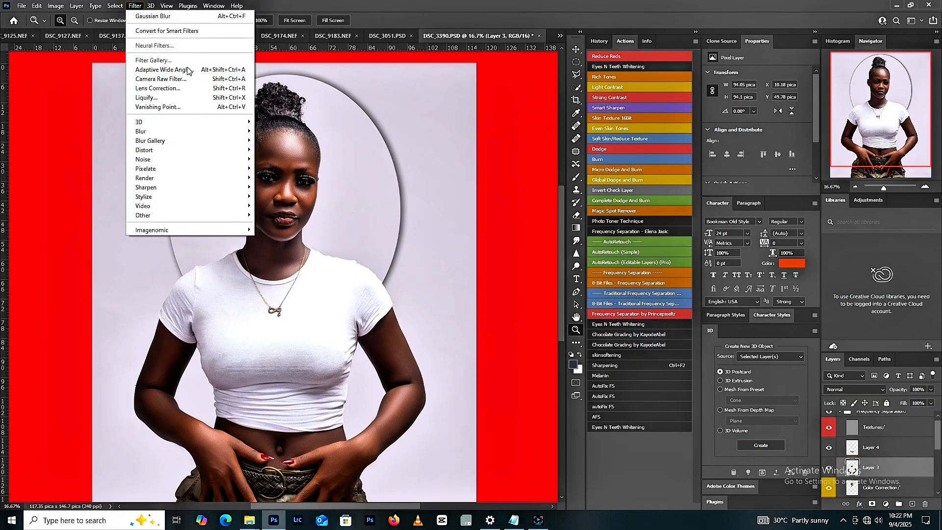
click(203, 17)
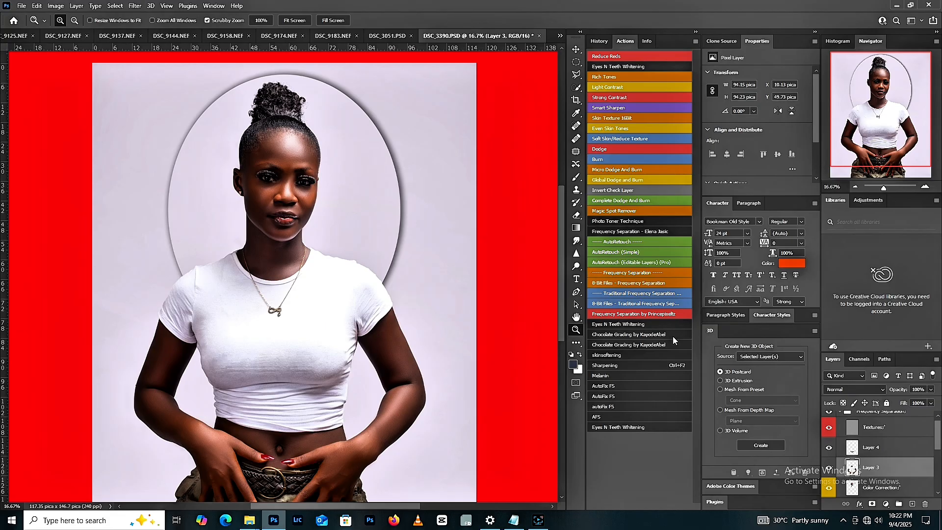
Apply a Gaussian Blur with a radius of 1.5 pixels to Layer 4.
click(869, 447)
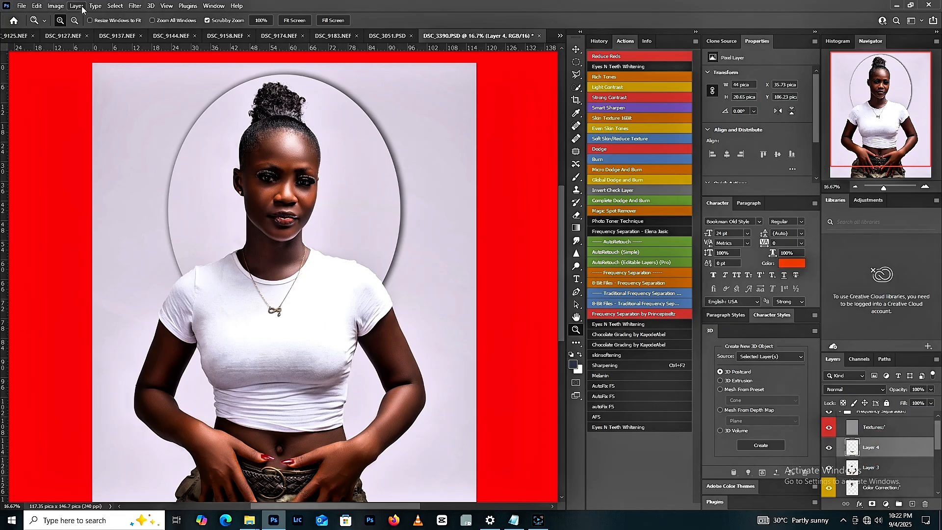
click(126, 6)
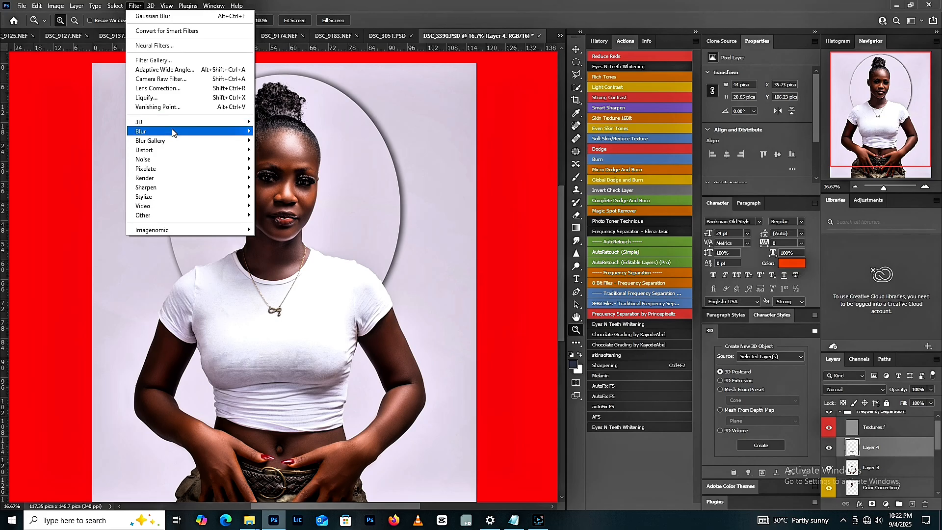
mouse_move(172, 135)
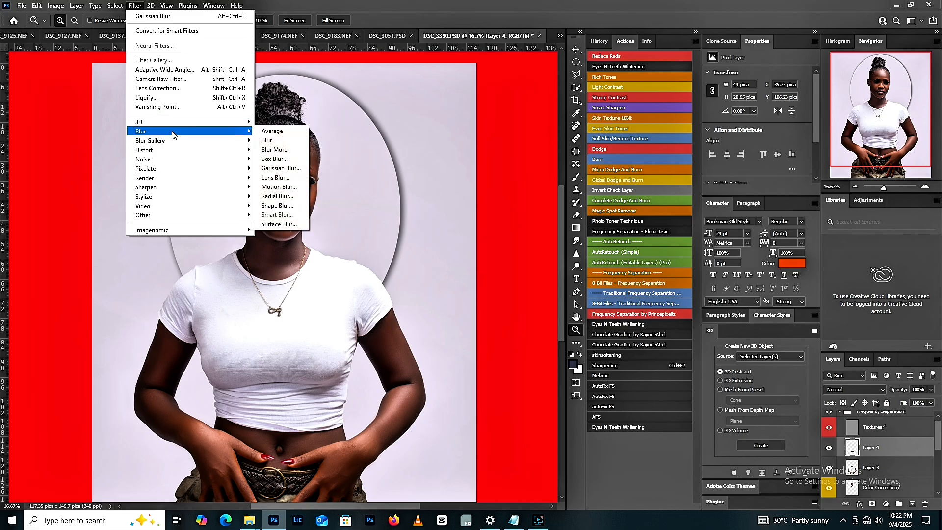
click(276, 167)
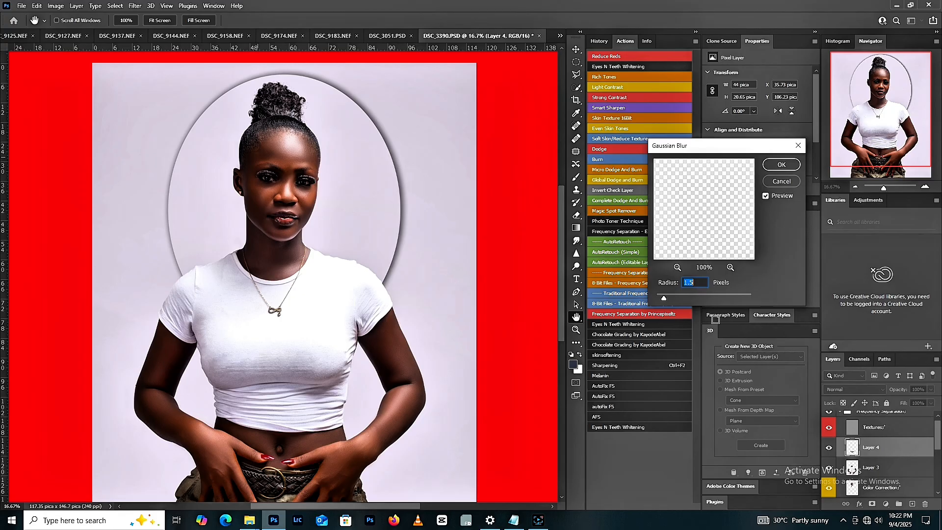
click(780, 165)
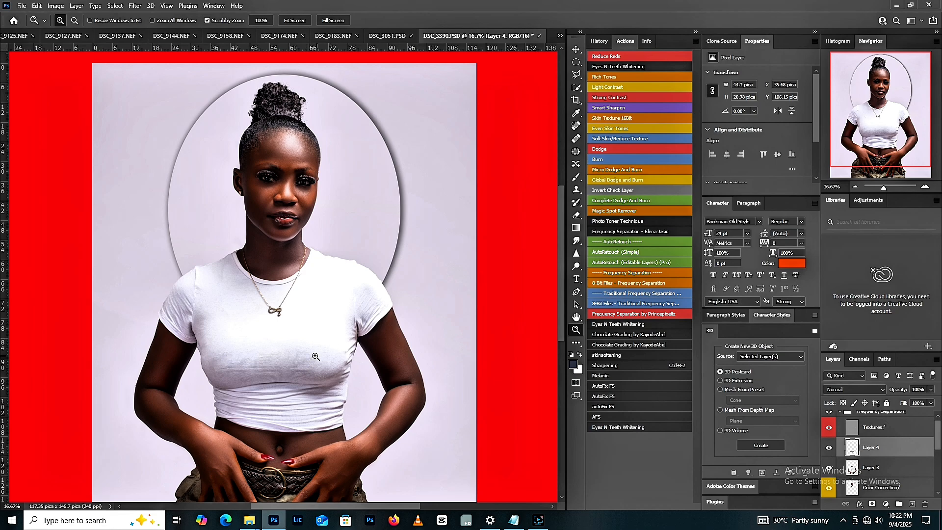
Examine the smoothed skin on the forehead, cheeks and chin and the area around the eyes up close.
alt+click(283, 278)
click(285, 289)
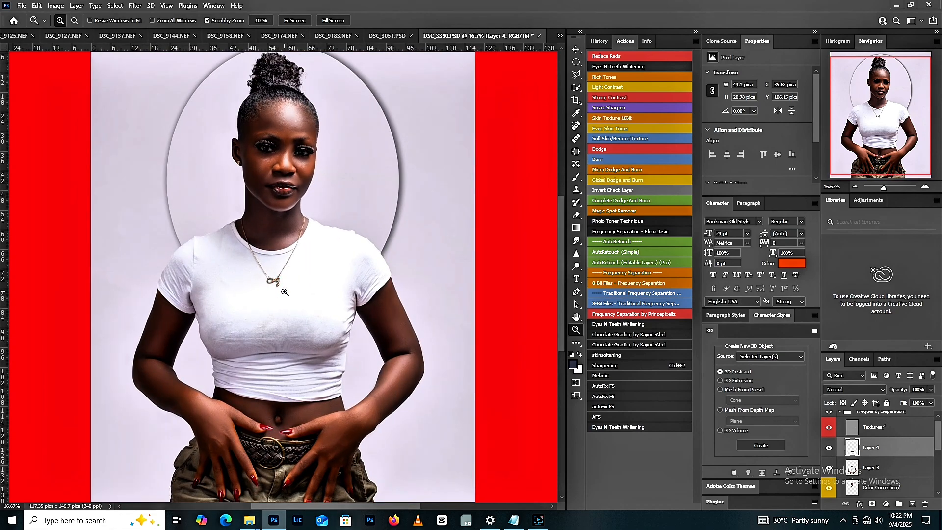
click(286, 232)
click(279, 140)
click(279, 141)
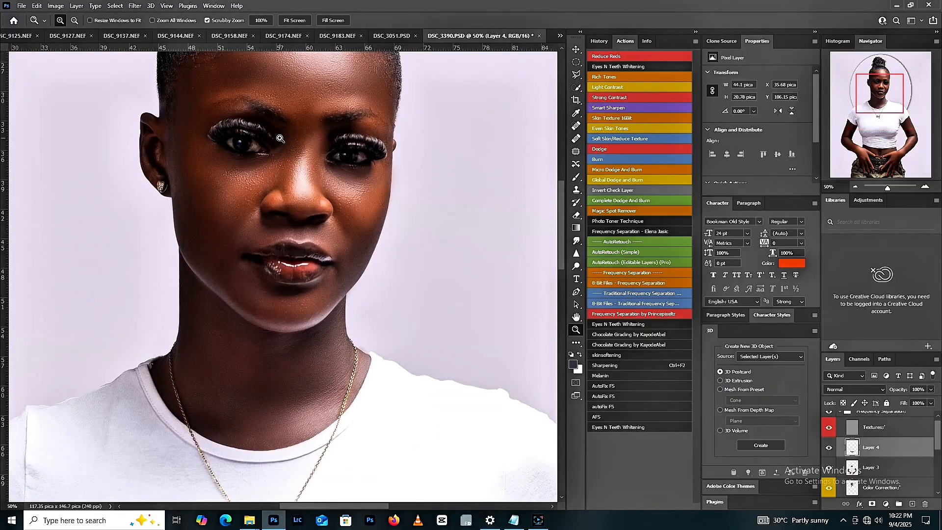
click(280, 148)
drag(282, 166, 316, 297)
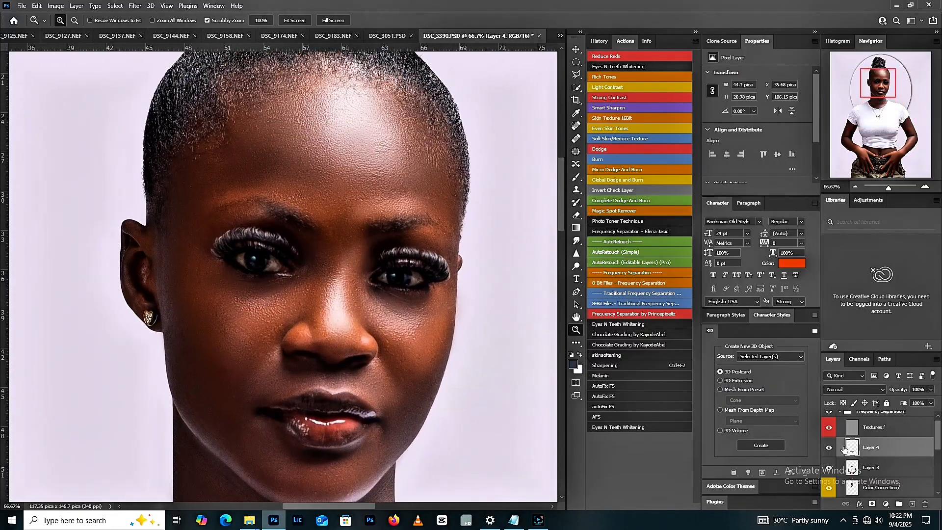
drag(364, 390, 370, 185)
drag(337, 319, 496, 216)
drag(407, 311, 315, 3)
drag(226, 23, 119, 96)
drag(343, 202, 87, 80)
drag(374, 208, 277, 437)
drag(250, 151, 389, 417)
drag(350, 226, 520, 510)
drag(441, 301, 372, 515)
drag(382, 395, 389, 437)
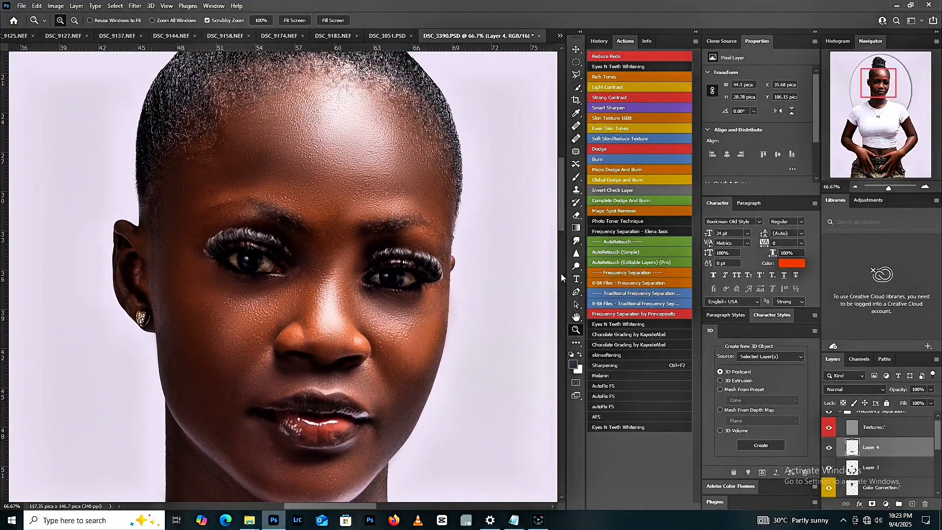
Run the Eyes N Teeth Whitening action and expand its layer group with the Mixer Brush active.
click(629, 65)
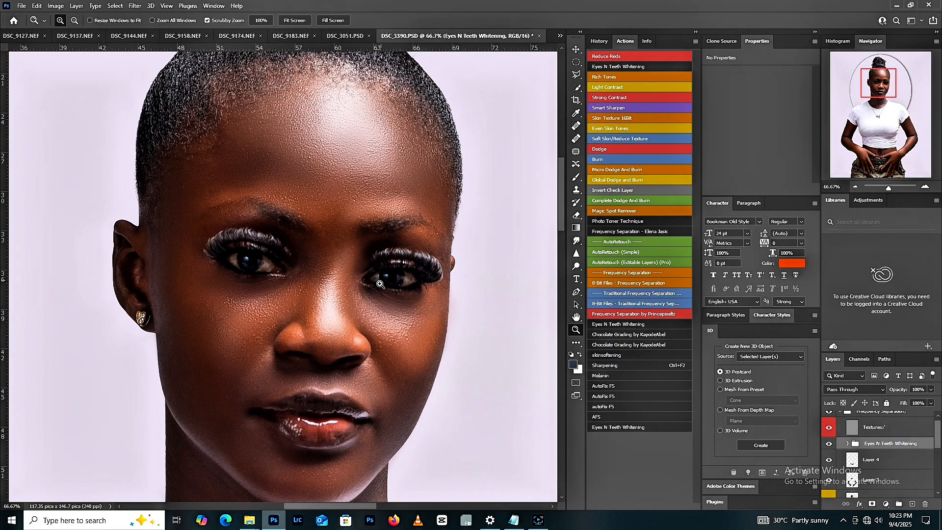
key(b)
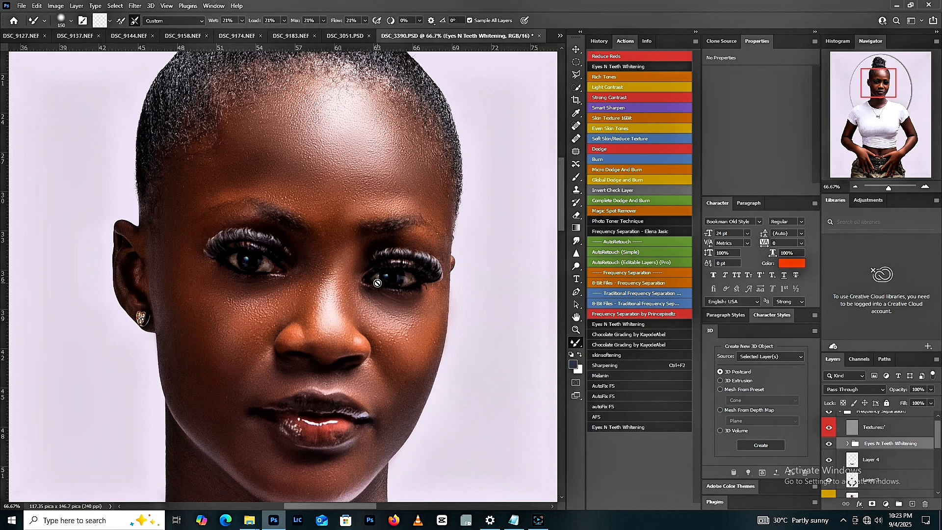
click(847, 444)
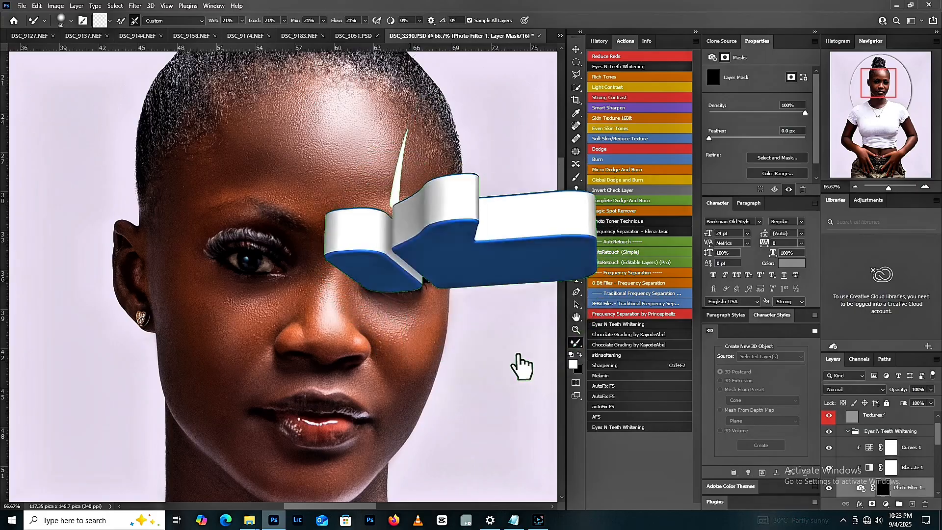
Try to paint over the whites of the eye on the Photo Filter 1 mask with a smaller Mixer Brush.
key([)
key([)
key([)
key([)
key([)
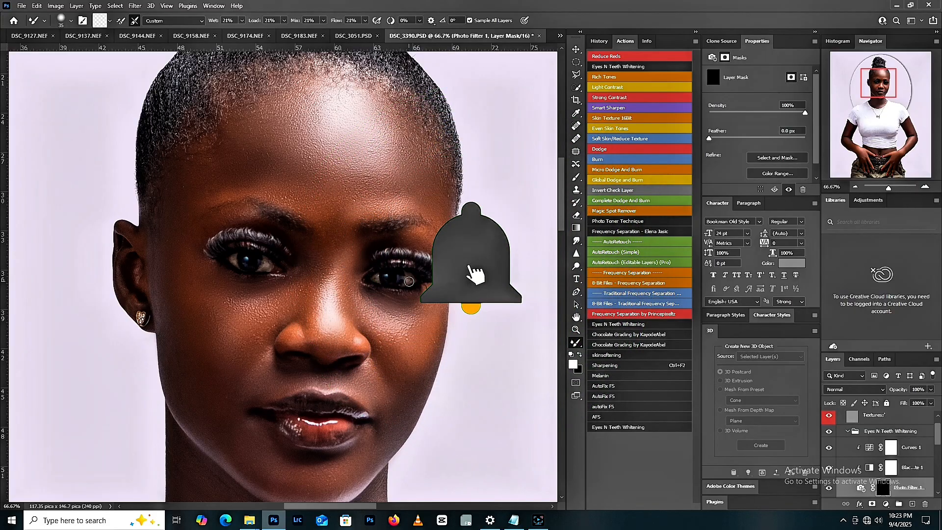
key(bracketleft)
drag(409, 273, 410, 278)
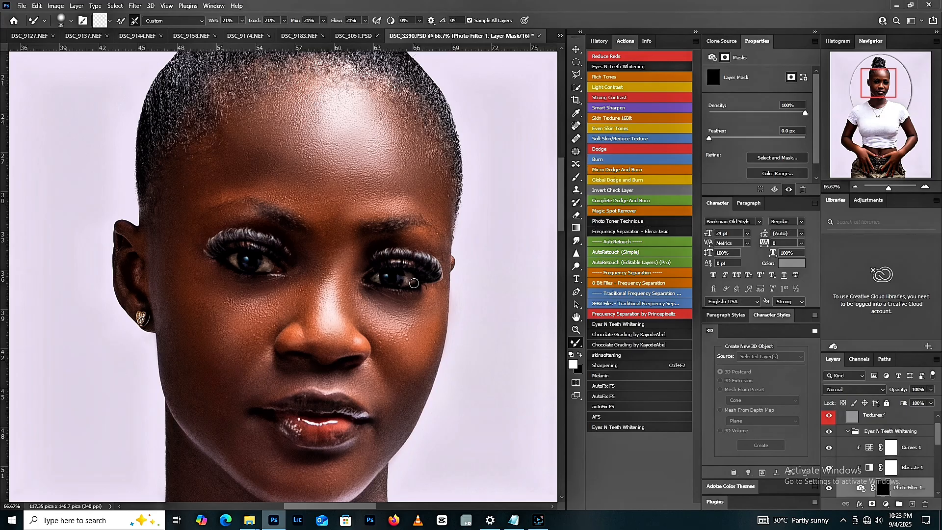
key(x)
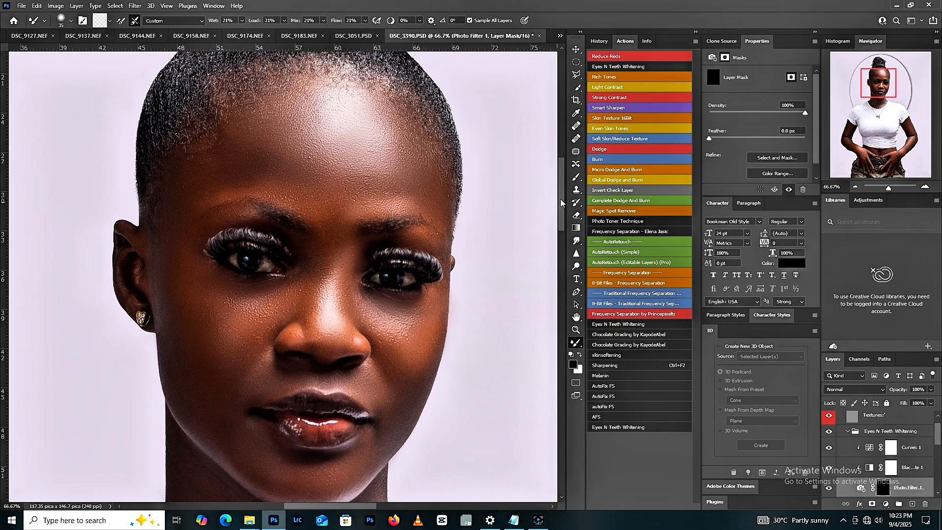
Paint white over the whites of both eyes on the Photo Filter 1 mask with a size 25 Brush.
click(577, 177)
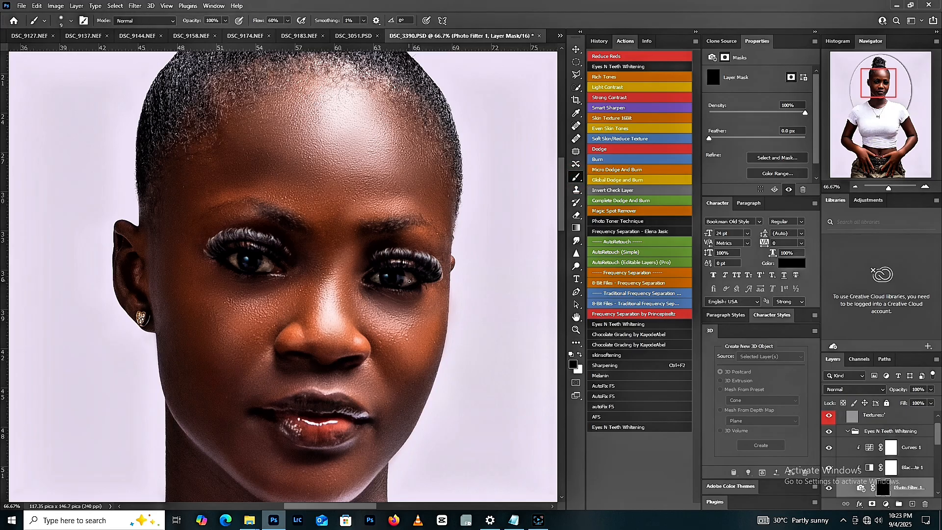
key(bracketright)
key(x)
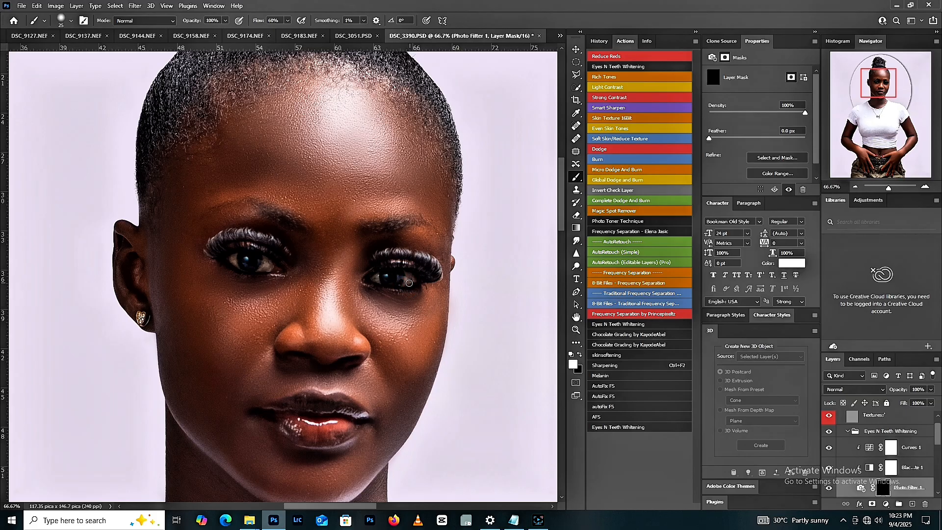
click(411, 281)
click(377, 280)
click(265, 265)
click(237, 264)
click(375, 279)
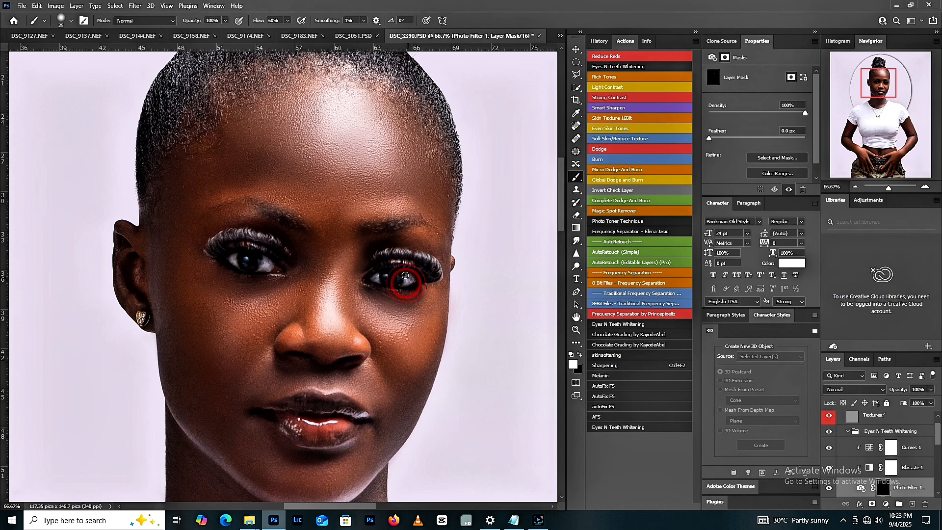
Examine the whitened eyes in the context of the whole portrait.
key(z)
alt+click(312, 337)
alt+click(312, 337)
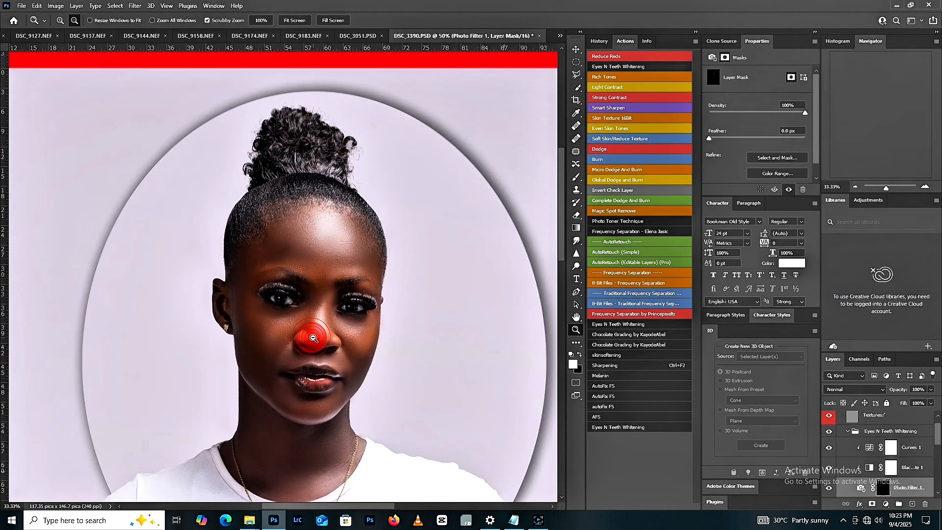
alt+click(312, 338)
alt+click(312, 338)
alt+click(313, 379)
click(258, 320)
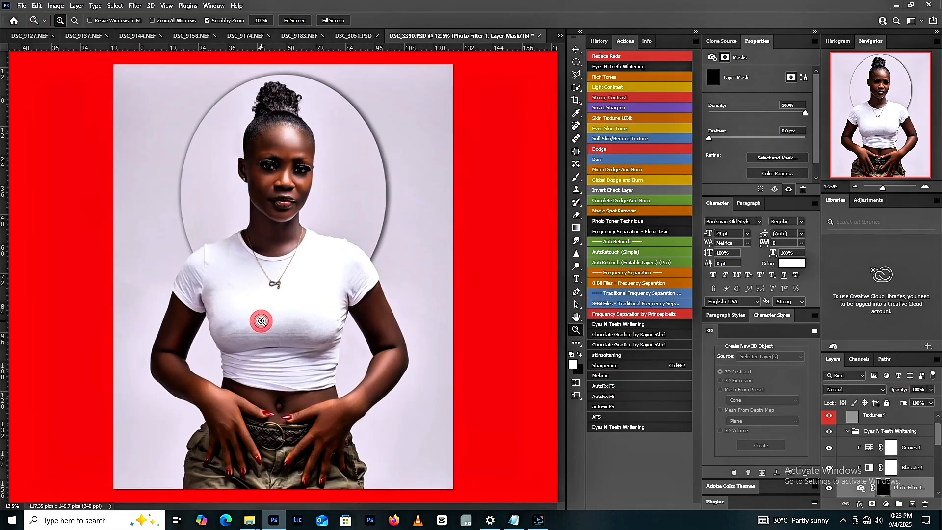
click(272, 94)
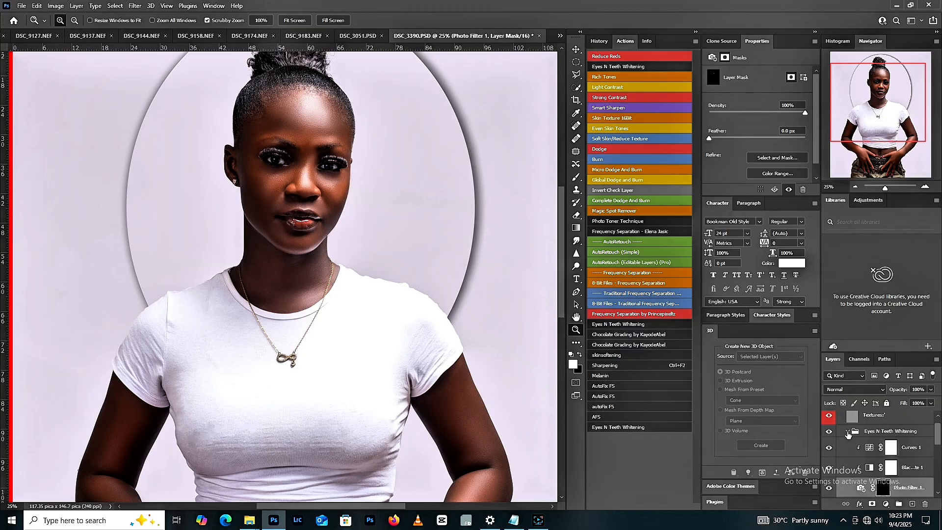
Move the Eyes N Teeth Whitening group above the Frequency Separation group and collapse both groups.
click(848, 432)
drag(890, 436, 880, 418)
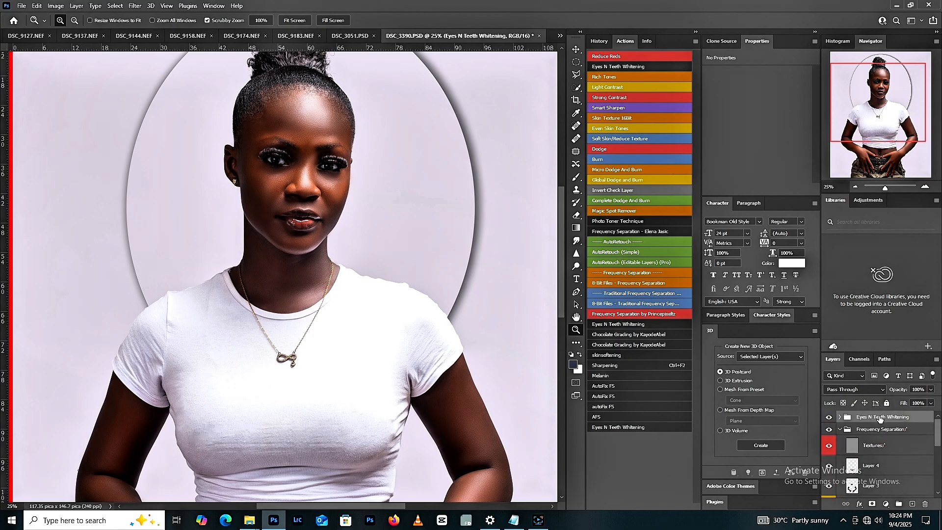
click(840, 431)
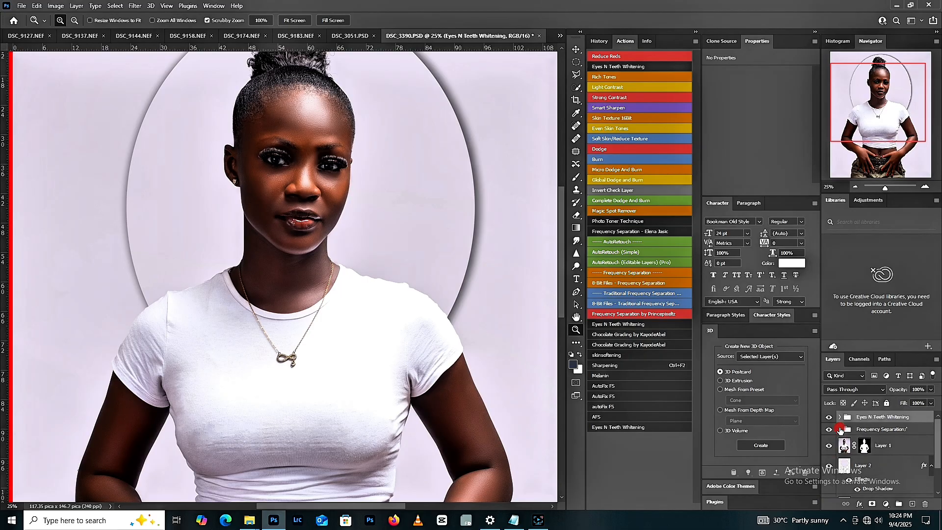
Merge the Frequency Separation group into a single layer and duplicate that layer.
click(864, 432)
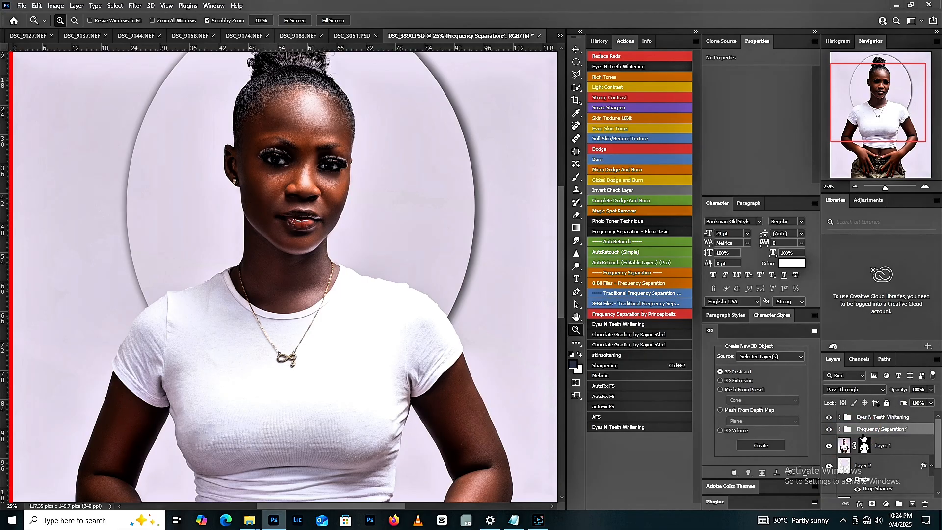
key(ctrl+e)
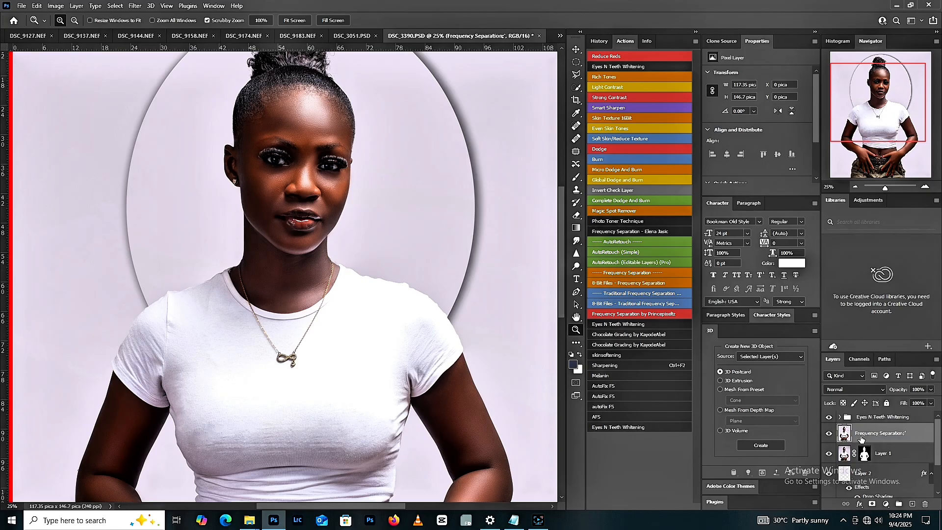
key(ctrl+j)
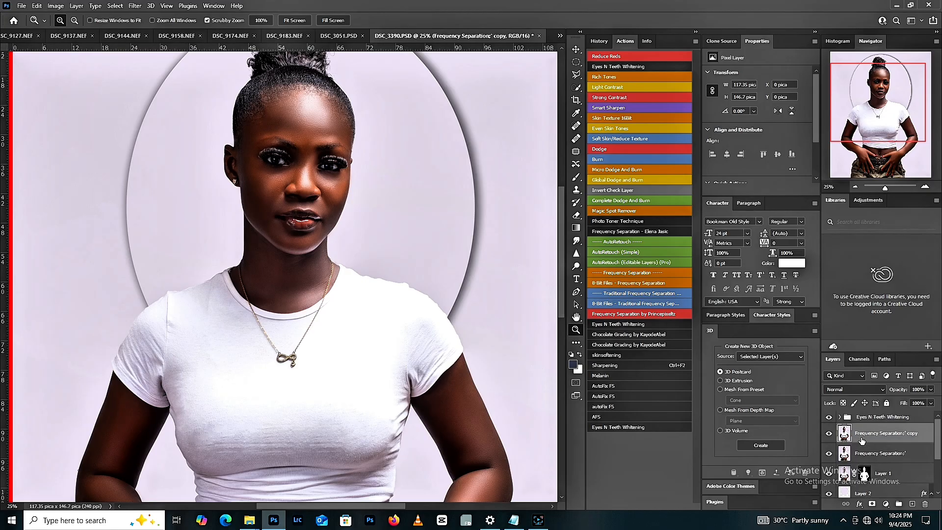
Sharpen the duplicated Frequency Separation layer with Unsharp Mask, using a lower amount, a 2.3-pixel radius and a threshold of 8 levels.
click(295, 20)
alt+click(304, 283)
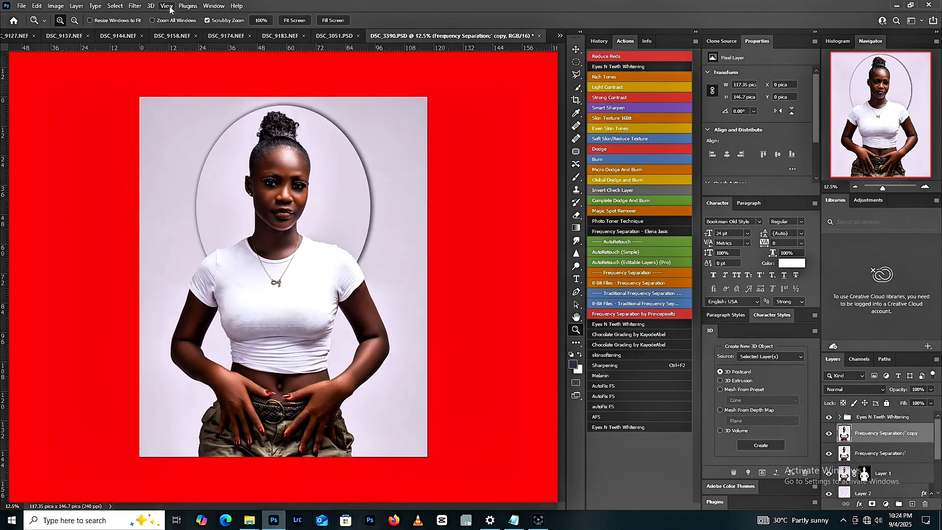
click(136, 6)
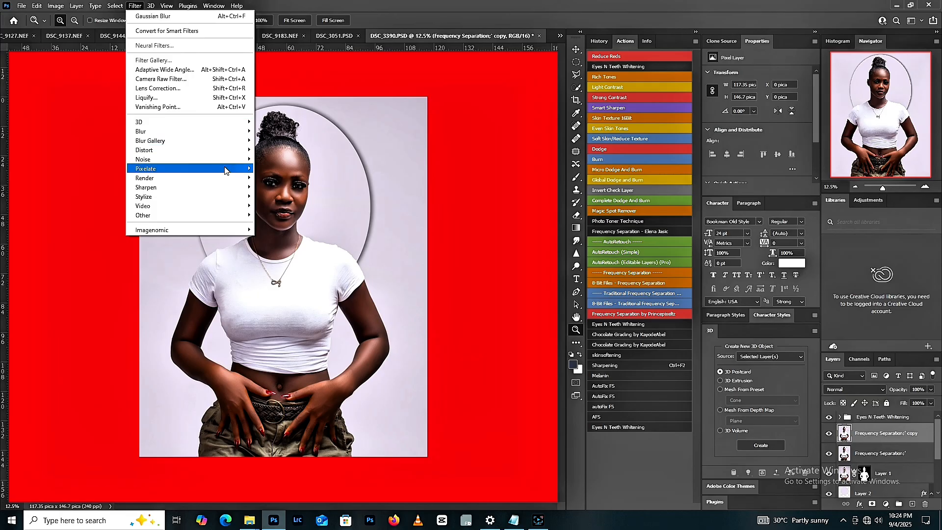
mouse_move(255, 188)
click(282, 234)
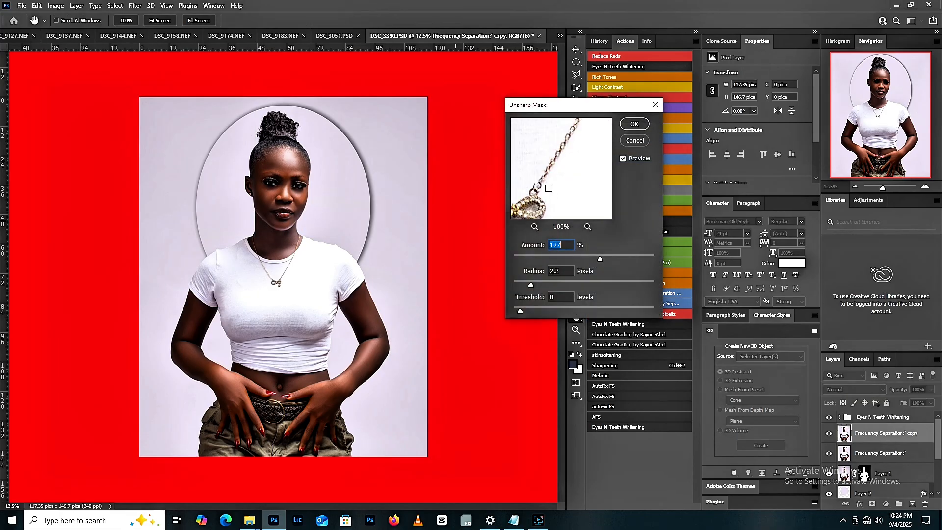
drag(540, 146, 575, 230)
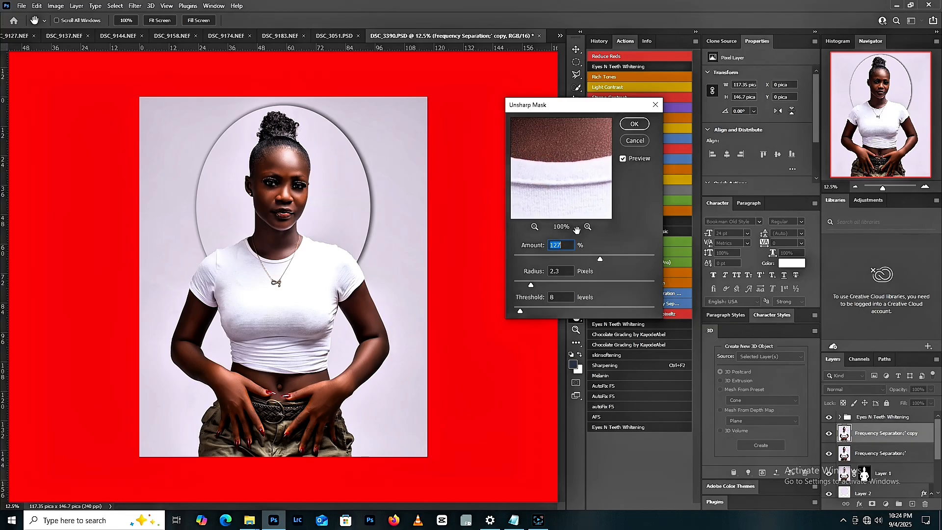
drag(548, 151, 549, 208)
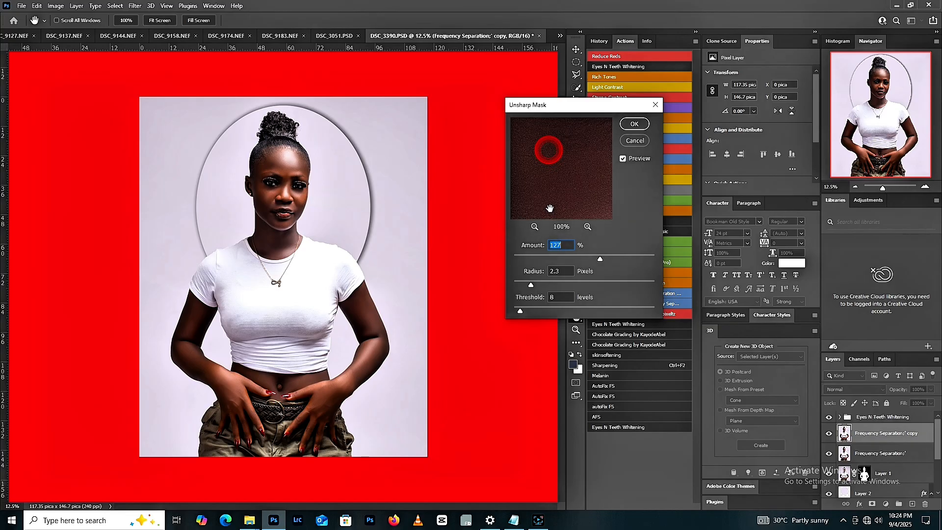
drag(539, 156, 560, 236)
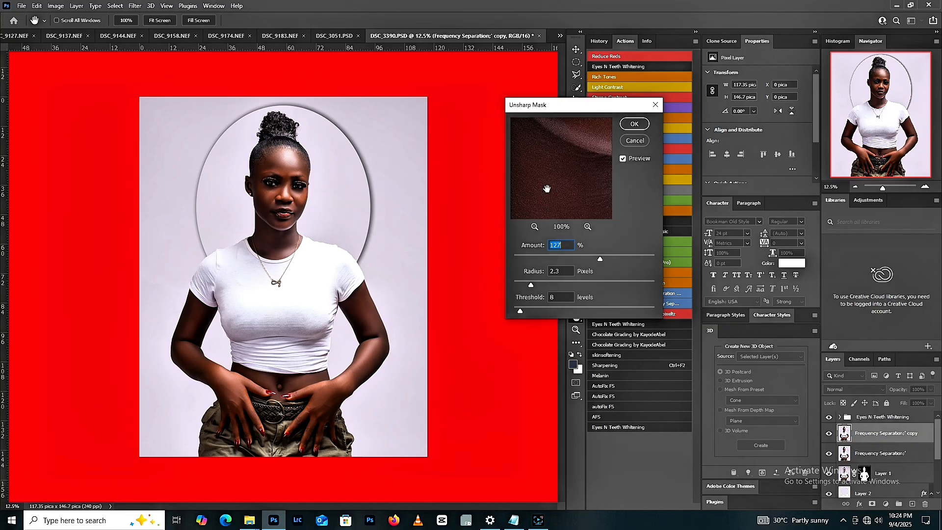
drag(547, 170, 531, 238)
drag(571, 154, 551, 211)
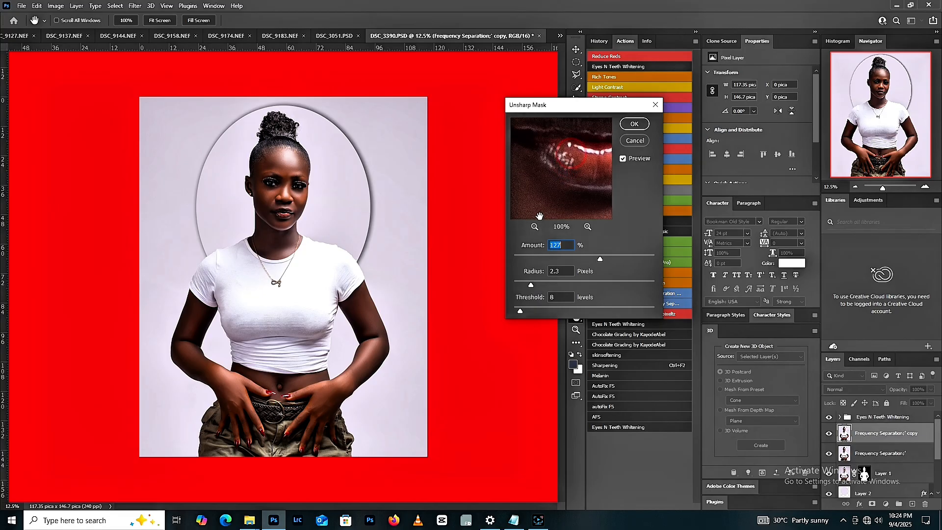
drag(555, 174, 541, 206)
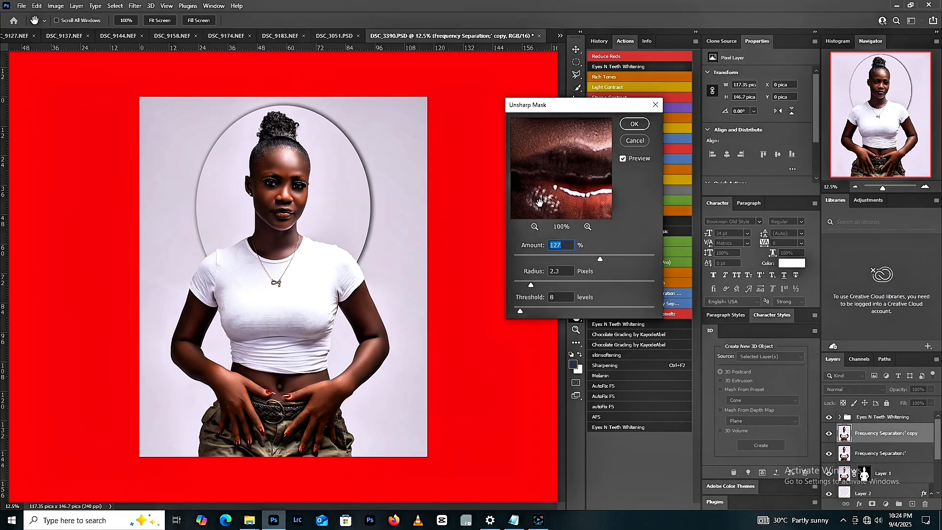
click(568, 259)
click(630, 126)
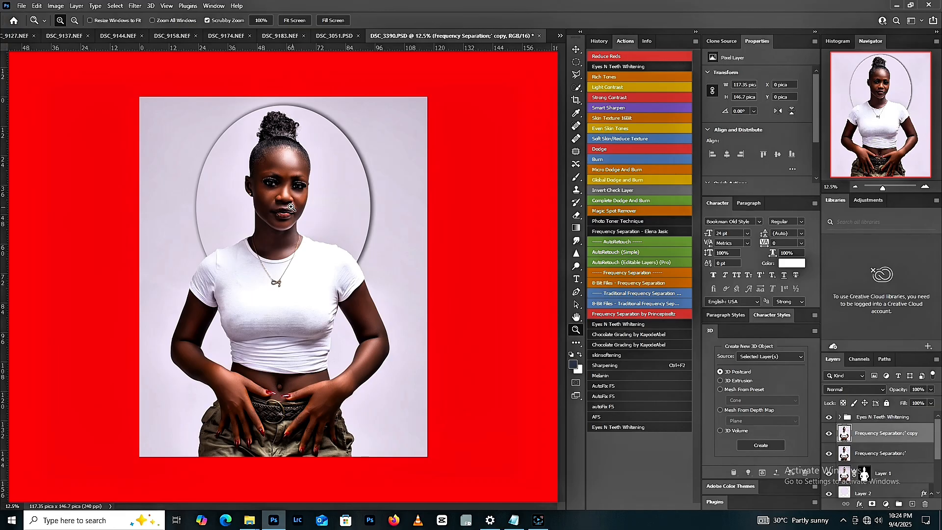
Compare the retouched portrait with the original by isolating the Background layer and restoring all layers twice.
click(282, 193)
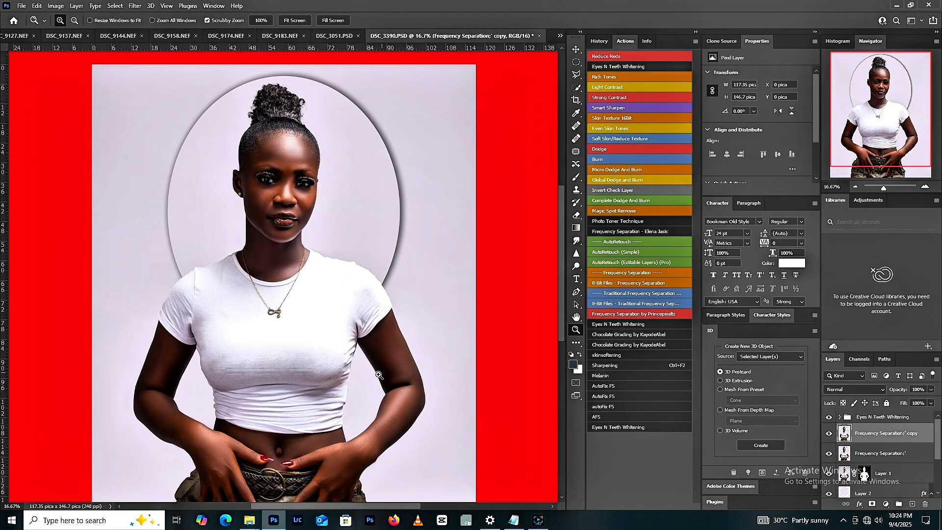
scroll(939, 444, down, 4)
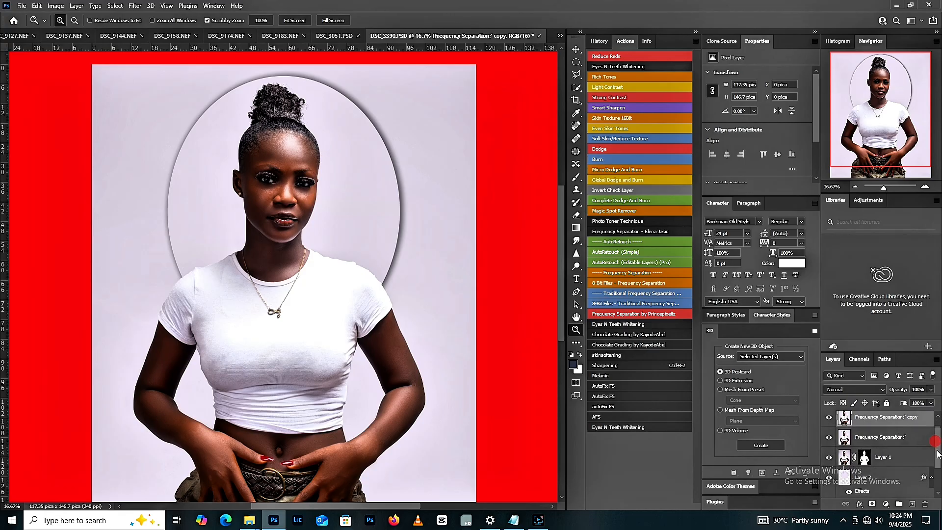
key(alt)
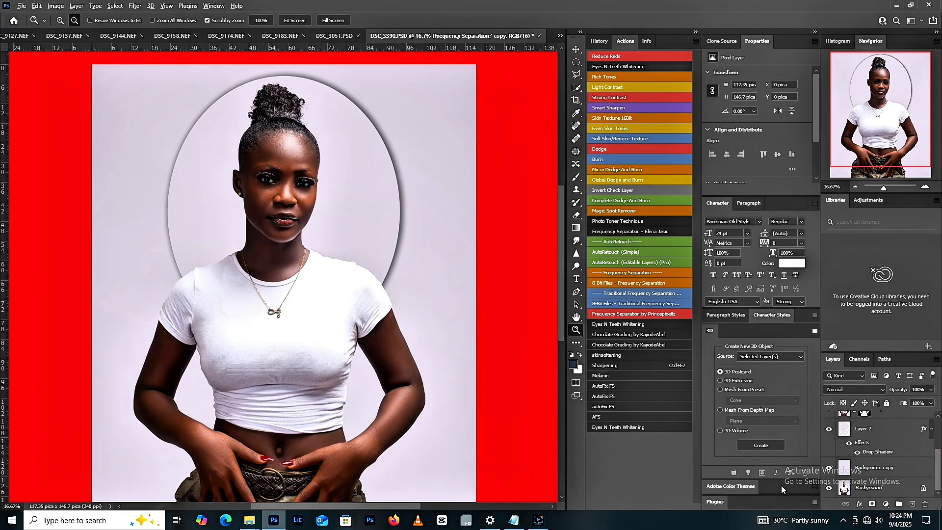
alt+click(829, 488)
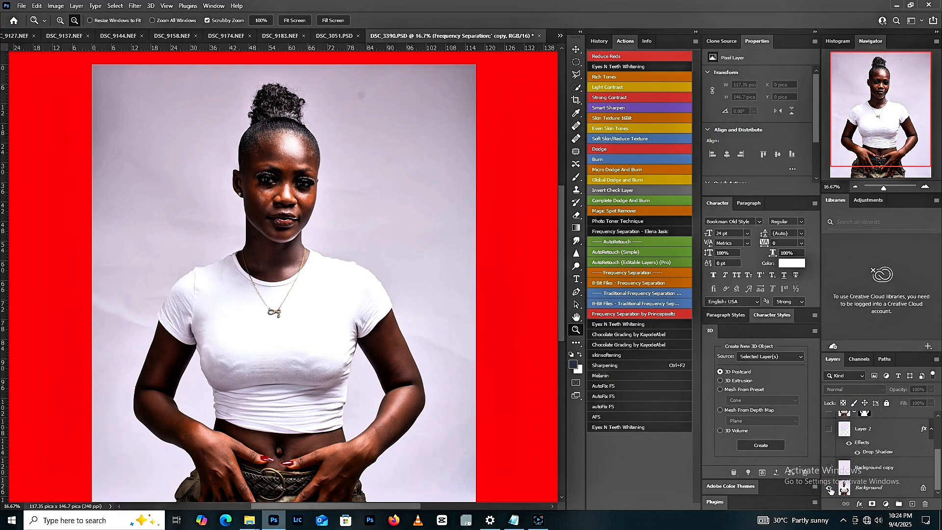
alt+click(830, 488)
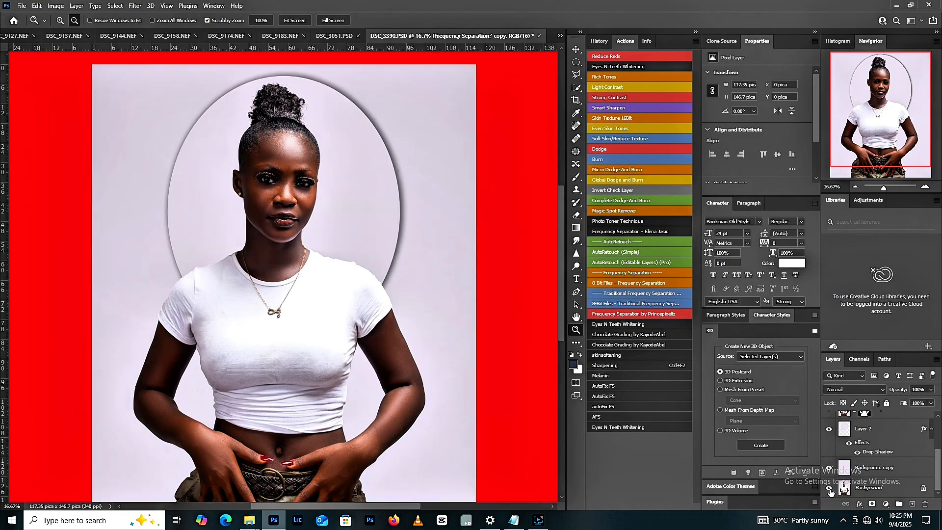
alt+click(828, 489)
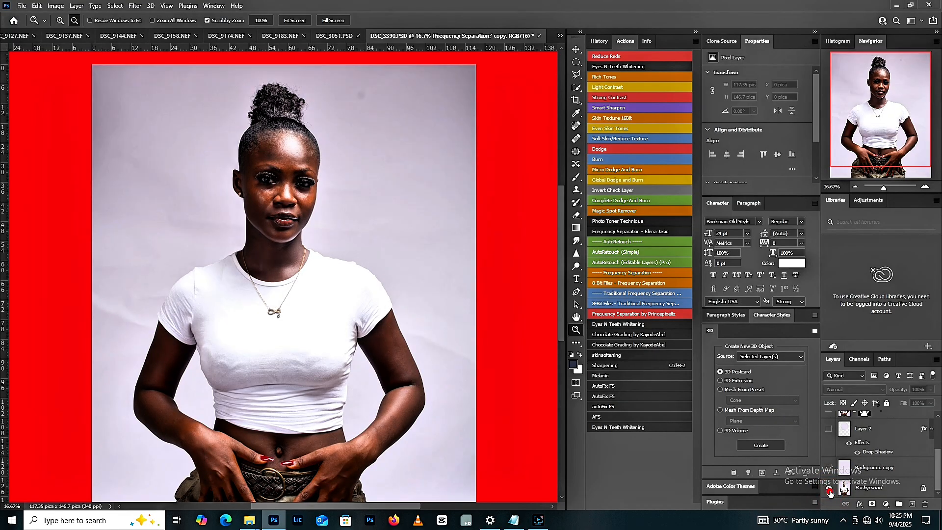
alt+click(830, 489)
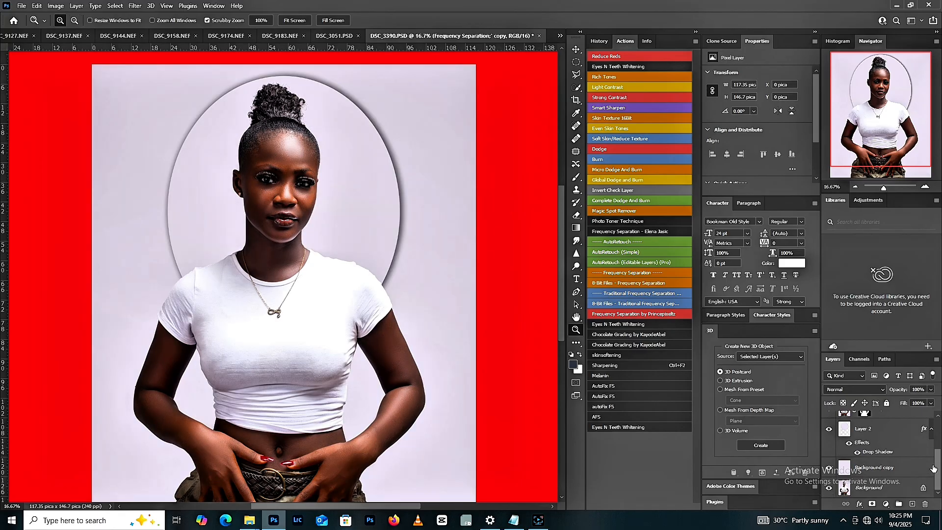
drag(933, 468, 937, 432)
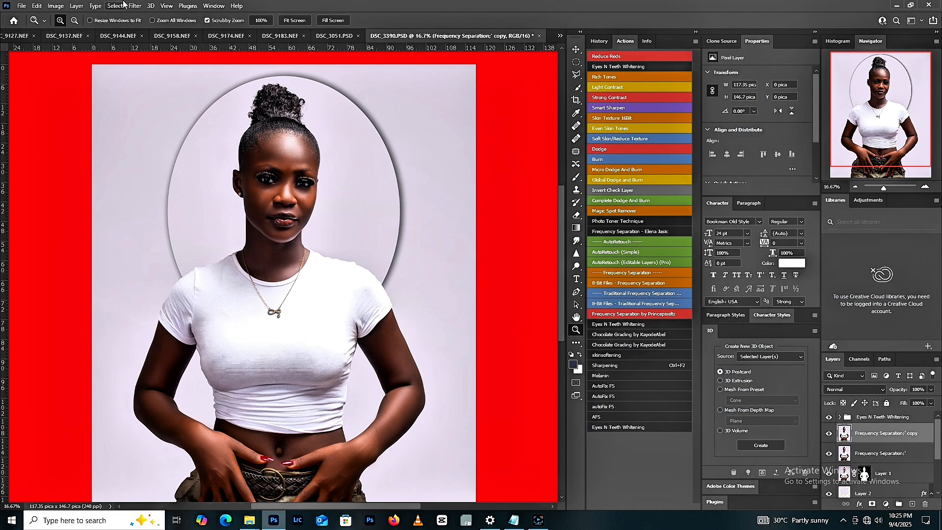
click(56, 7)
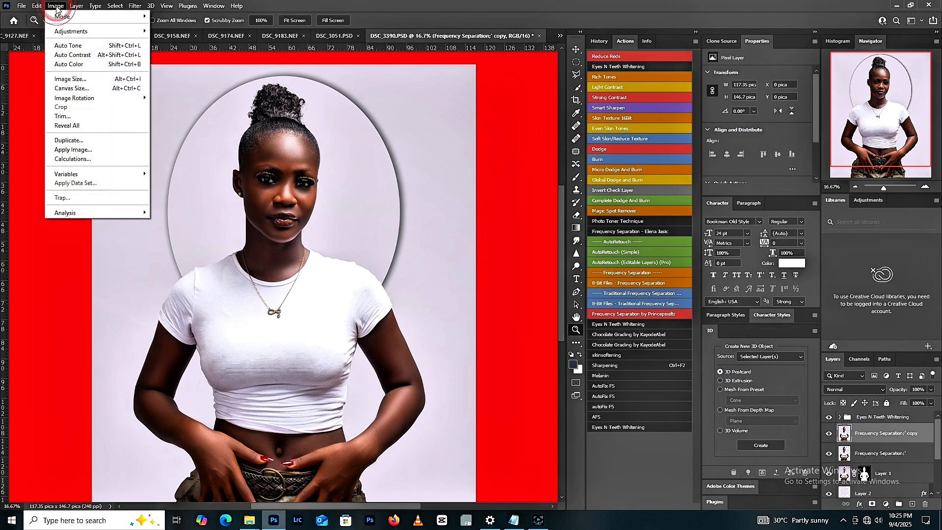
mouse_move(82, 22)
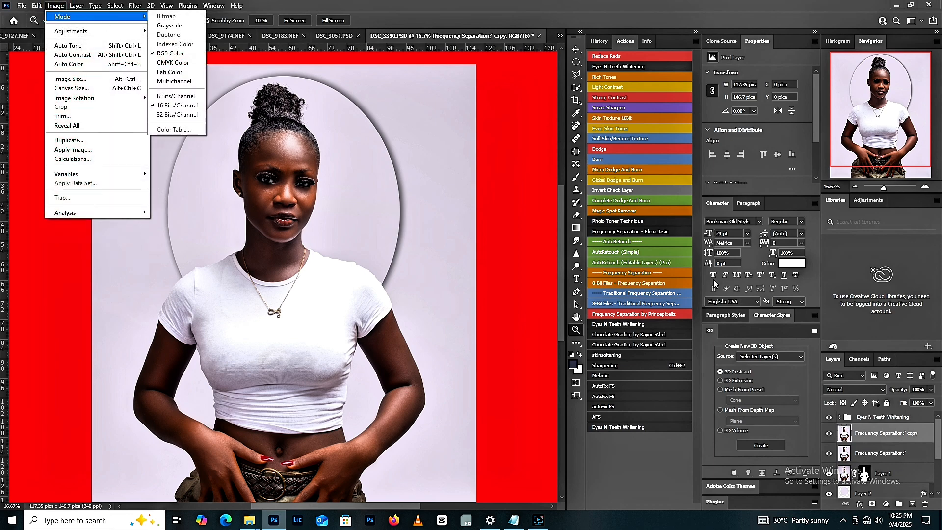
click(469, 234)
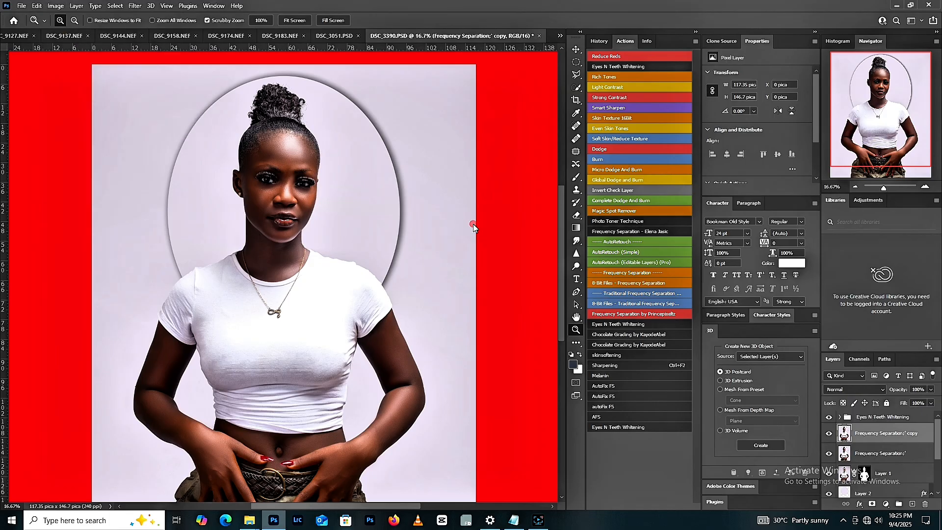
Select the skin on the face, neck, arms and hands with the Quick Selection tool.
key(w)
mouse_move(269, 166)
mouse_down()
mouse_move(269, 143)
mouse_move(271, 198)
mouse_up()
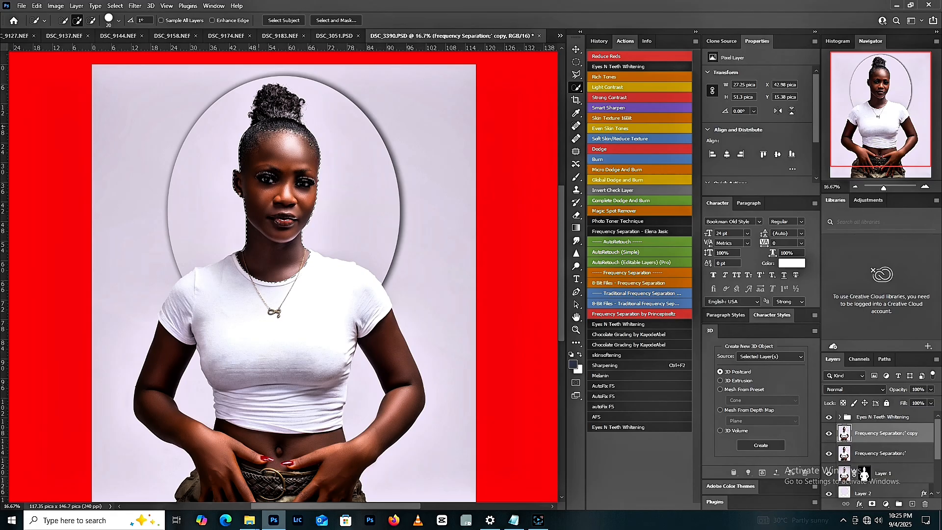
drag(262, 125, 241, 149)
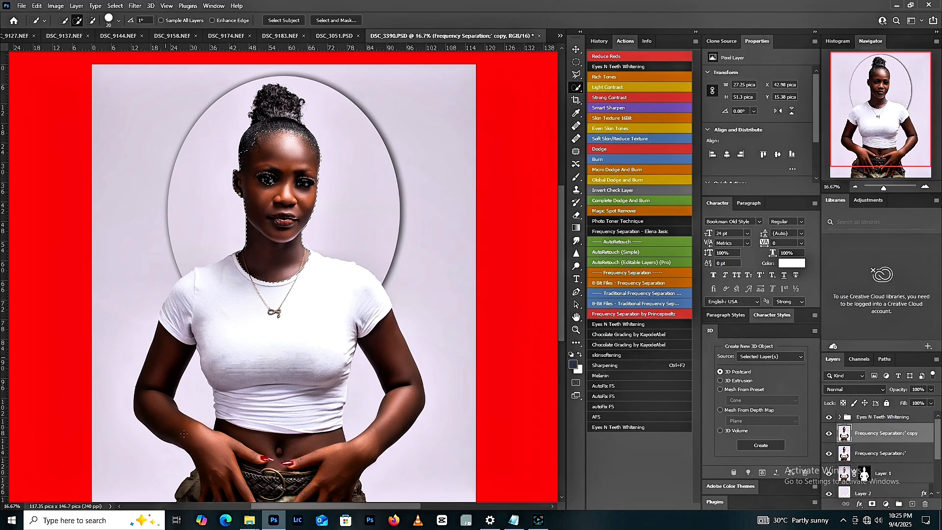
drag(224, 474, 229, 479)
click(269, 478)
drag(271, 495, 267, 376)
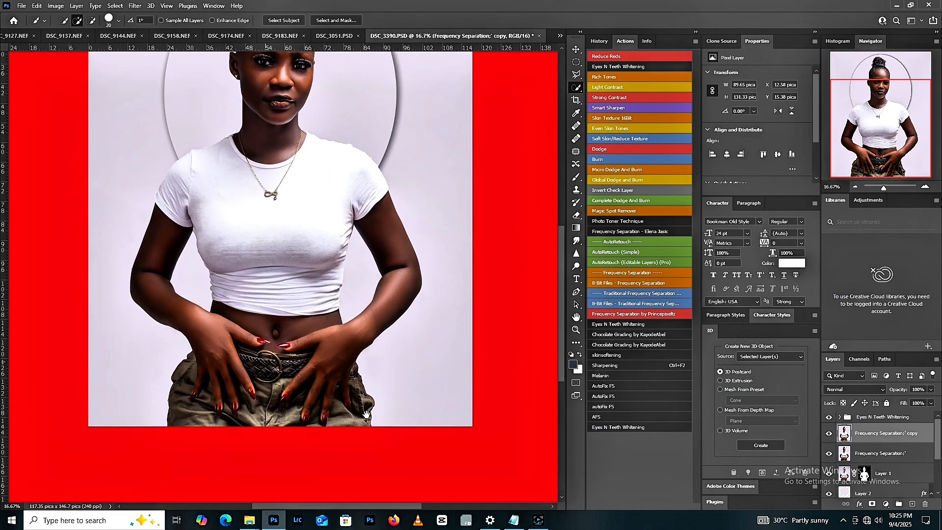
Refine the skin selection around the hands, removing the trousers and belt while keeping the fingers selected.
key(alt)
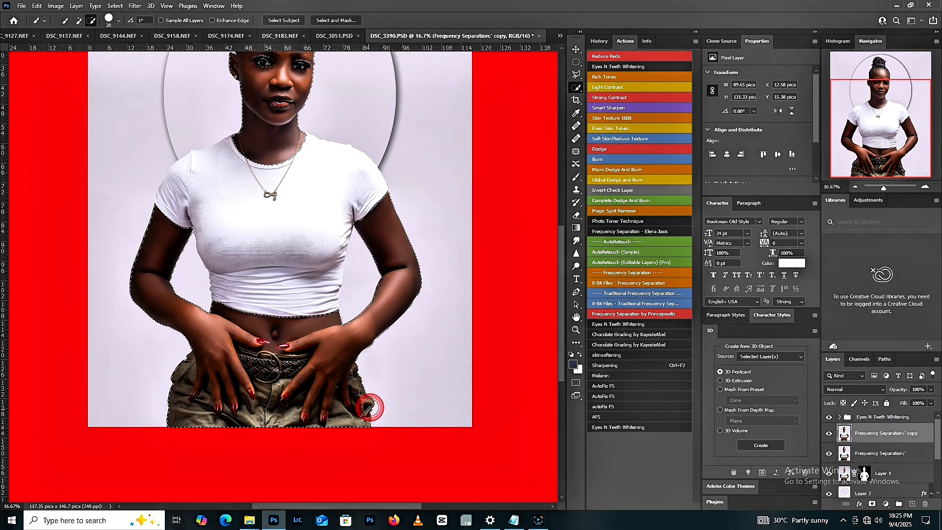
alt+click(367, 406)
alt+click(358, 396)
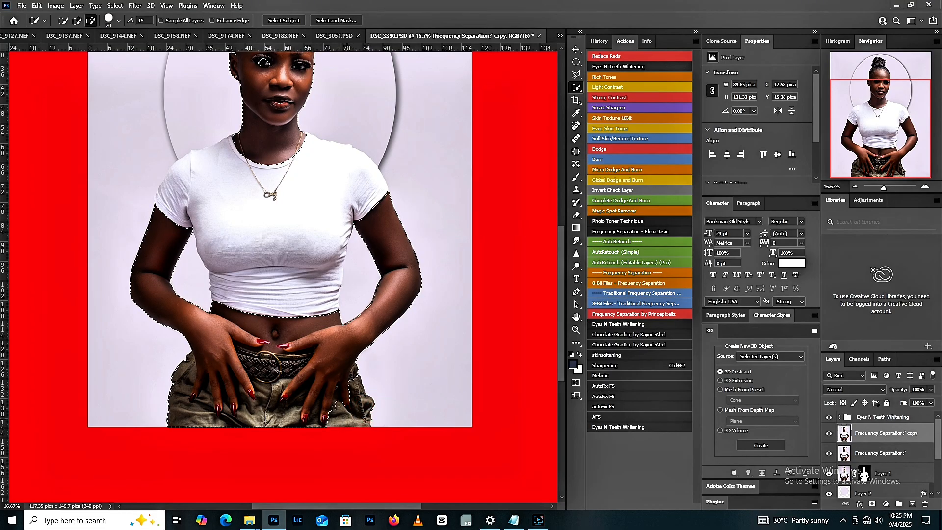
mouse_move(267, 424)
mouse_down()
mouse_move(269, 380)
mouse_move(291, 364)
mouse_move(299, 373)
mouse_up()
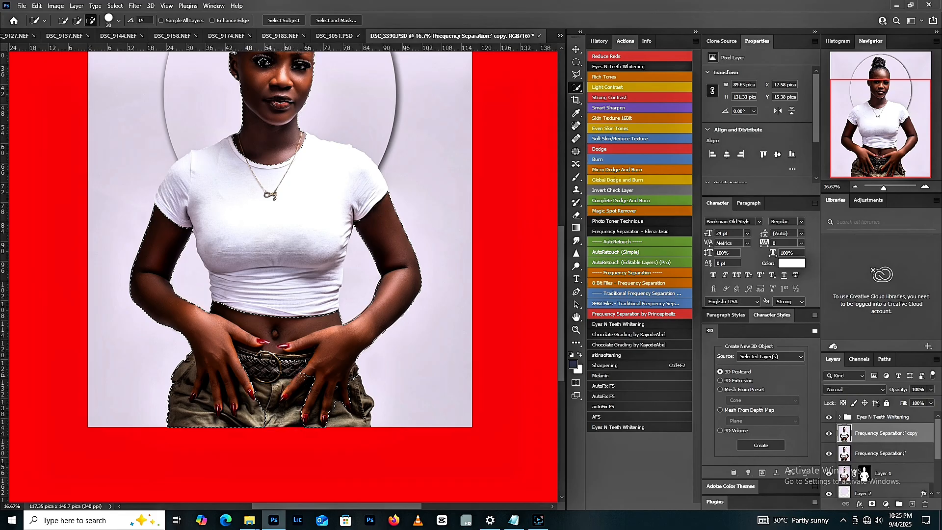
drag(306, 371, 294, 387)
mouse_move(258, 426)
mouse_down()
mouse_move(266, 418)
mouse_move(192, 425)
mouse_move(178, 379)
mouse_move(187, 369)
mouse_up()
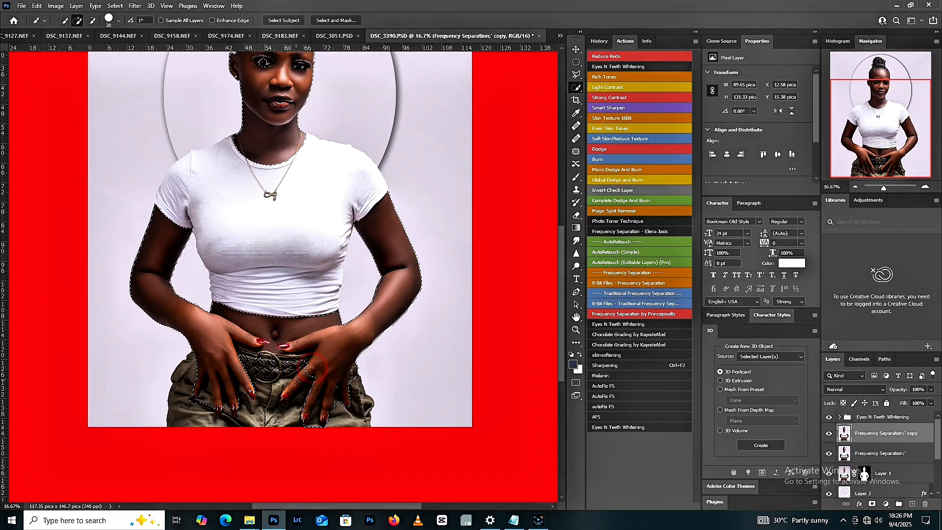
click(284, 395)
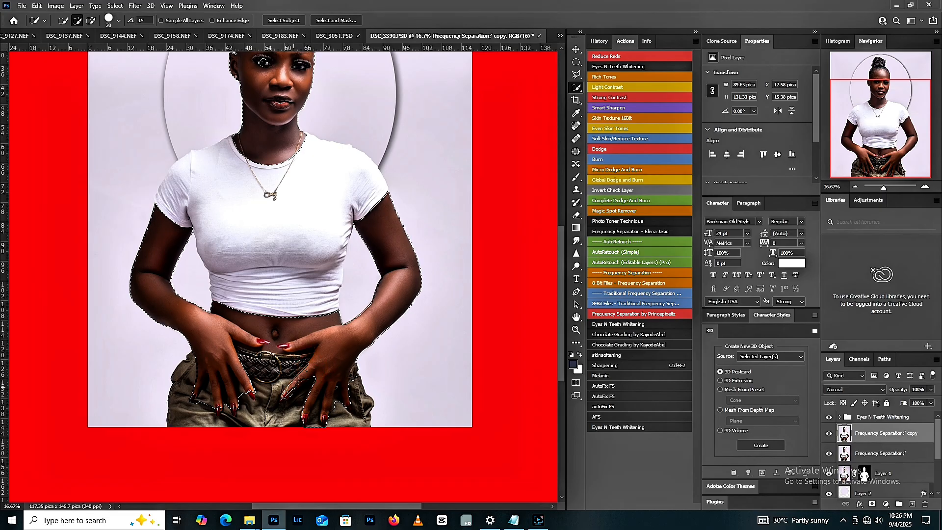
drag(299, 381, 287, 392)
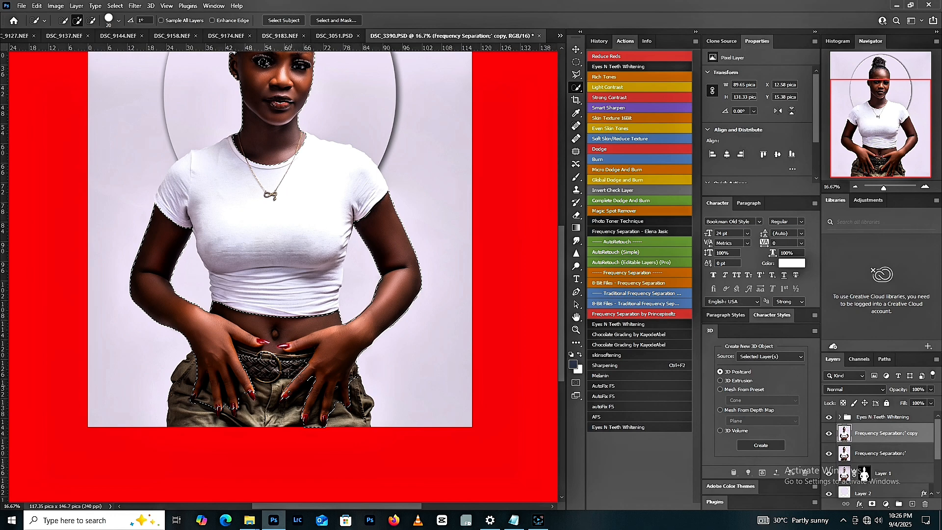
Feather the skin selection, keeping the effect applied at canvas bounds.
key(m)
right_click(336, 357)
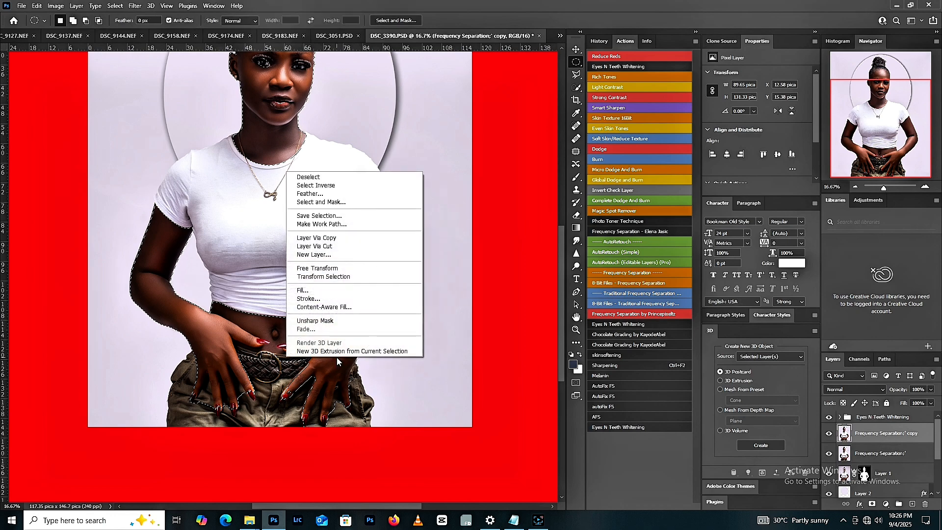
click(312, 194)
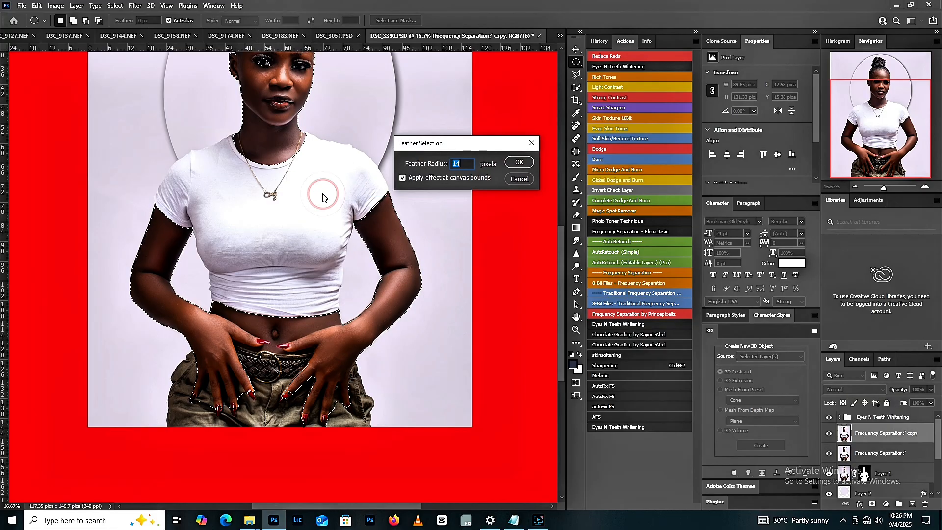
click(519, 162)
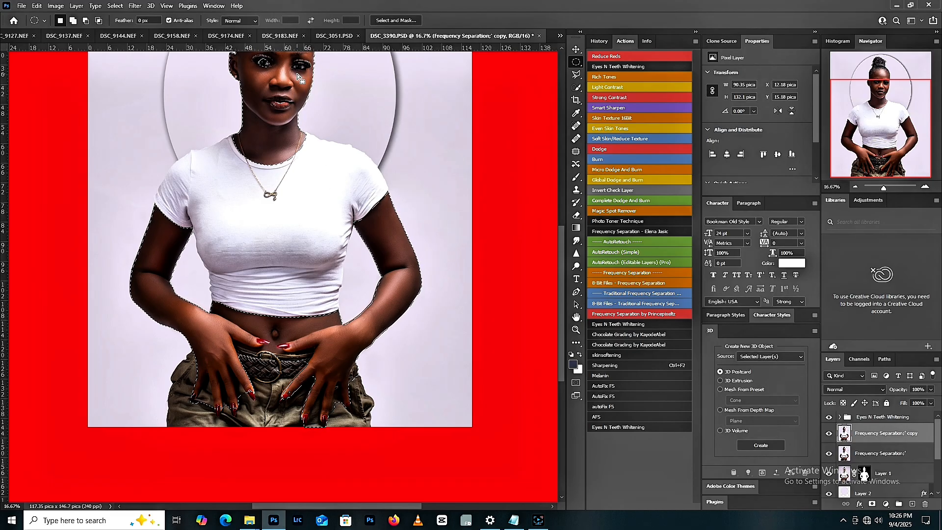
Touch up the feathered skin selection with small Quick Selection additions and subtractions around the face and neckline.
key(alt)
key(w)
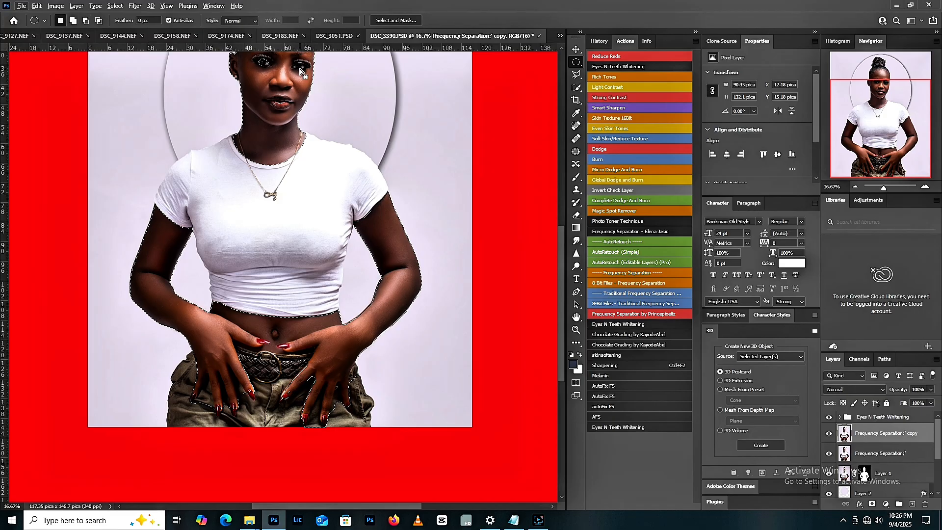
key(alt+w)
click(376, 93)
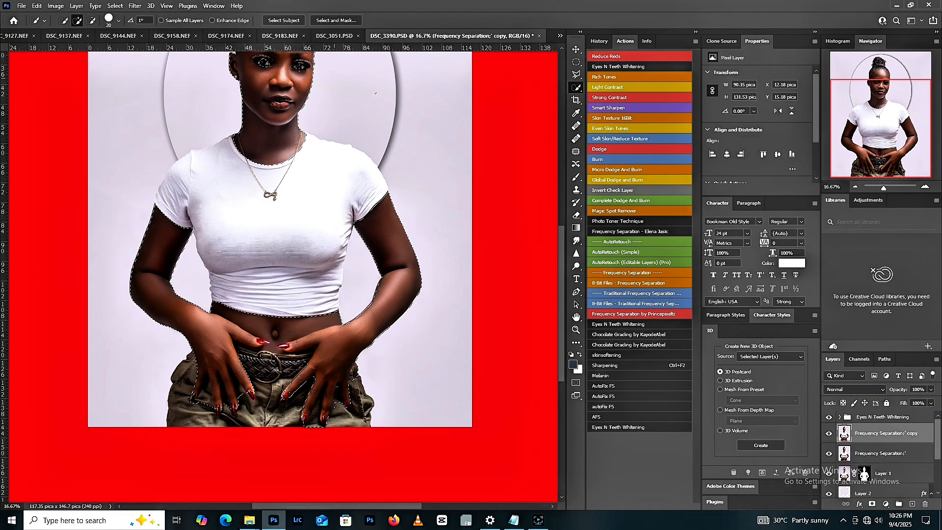
key(alt)
click(251, 160)
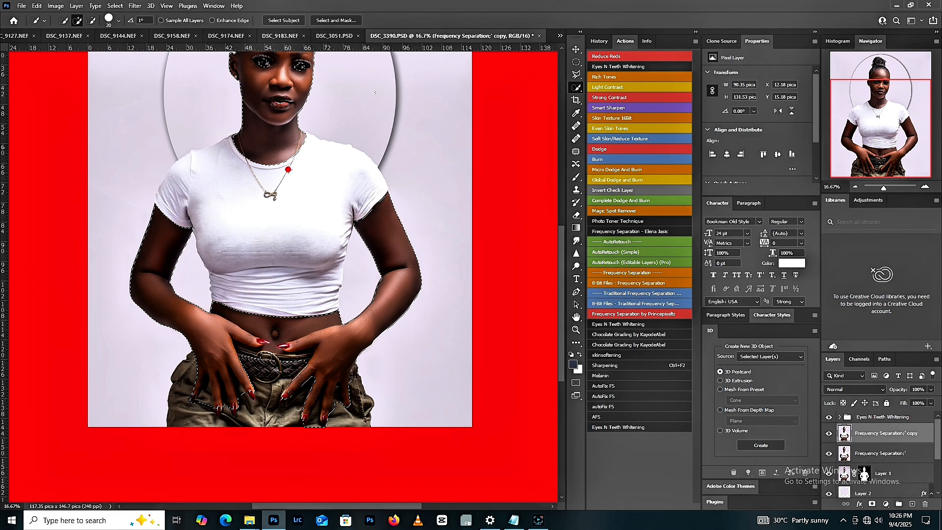
Copy the selected skin to a new layer and adjust its colour with Match Color.
key(m)
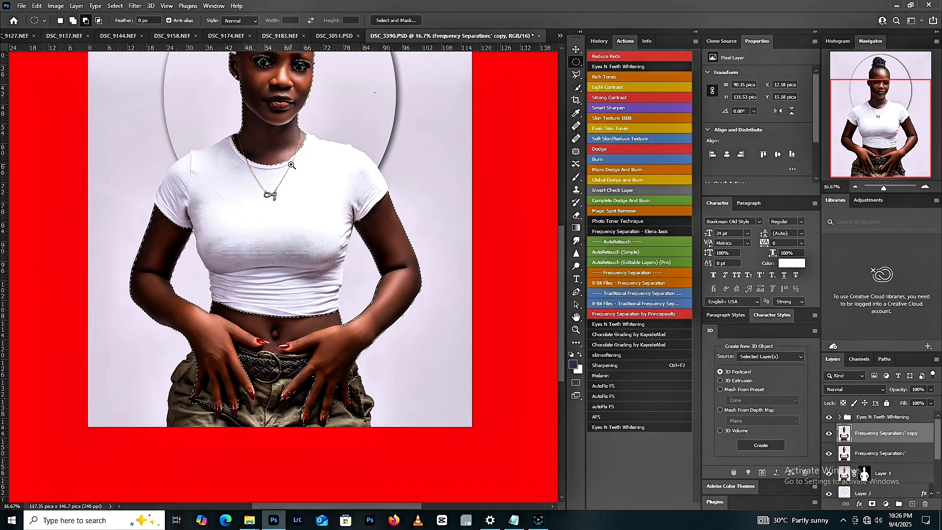
key(z)
alt+click(291, 166)
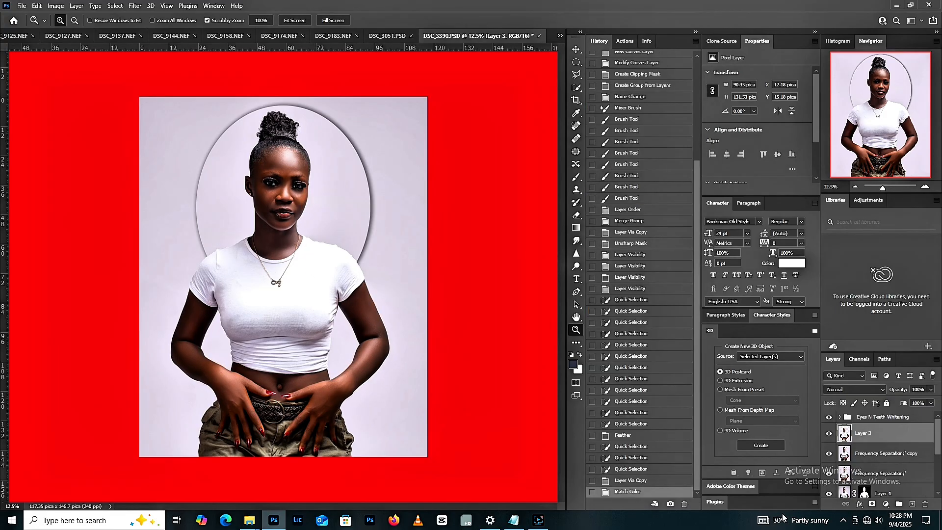
Compare the colour-matched portrait with the original by isolating the Background layer and restoring all layers.
drag(938, 444, 939, 478)
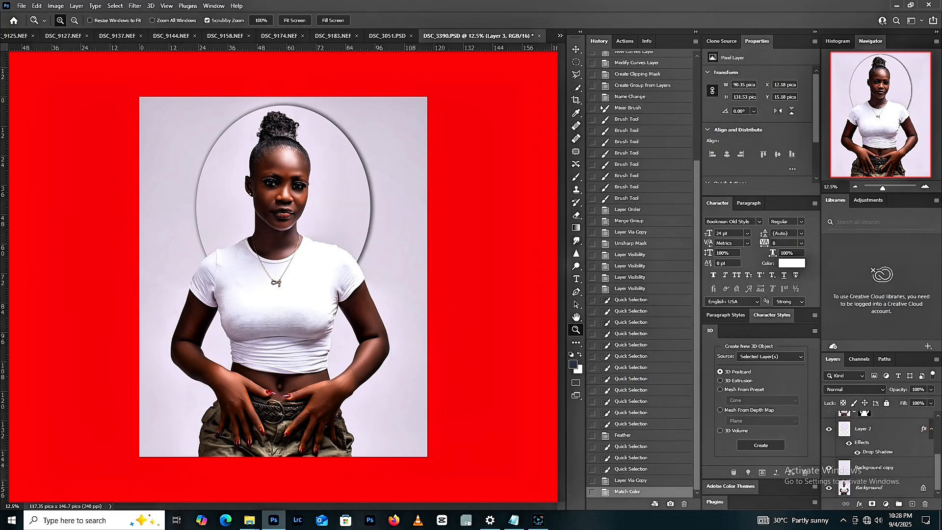
alt+click(829, 489)
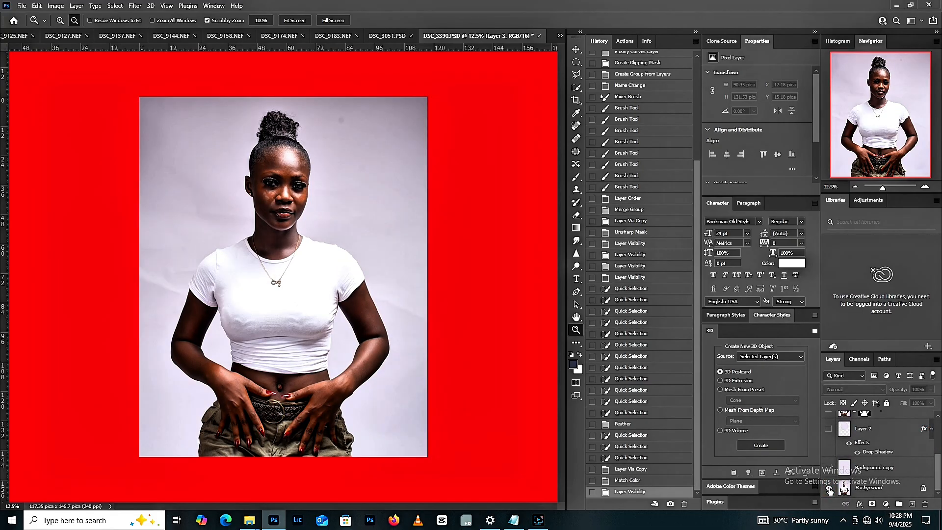
alt+click(828, 488)
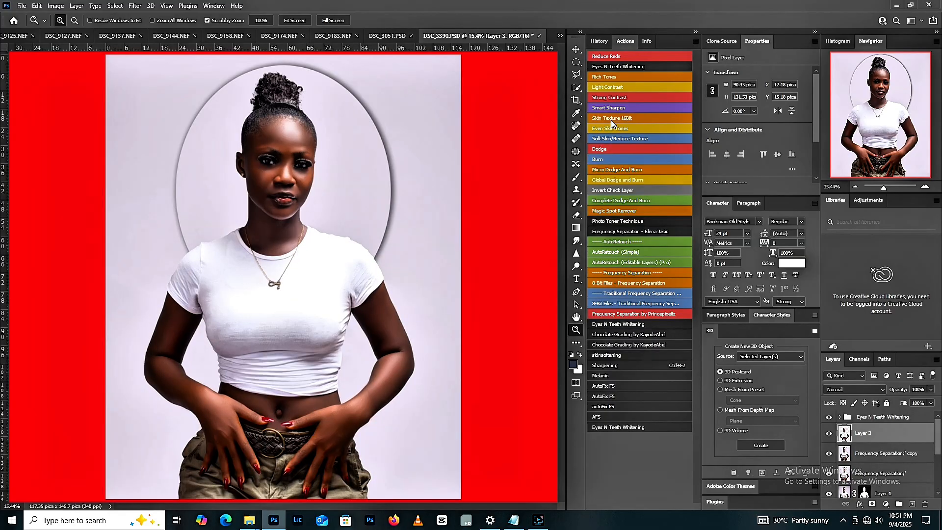
Run the Even Skin Tones action above Layer 3 and accept its brown gradient map.
click(610, 128)
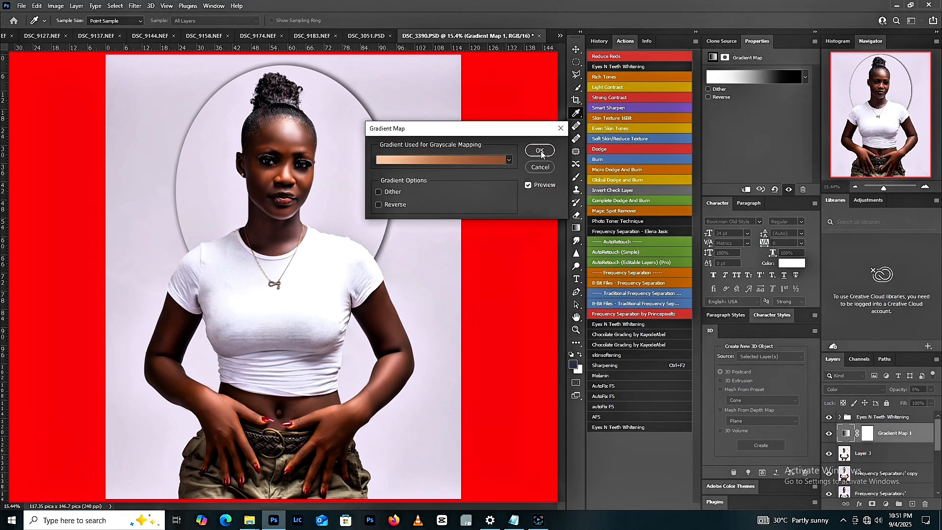
click(540, 151)
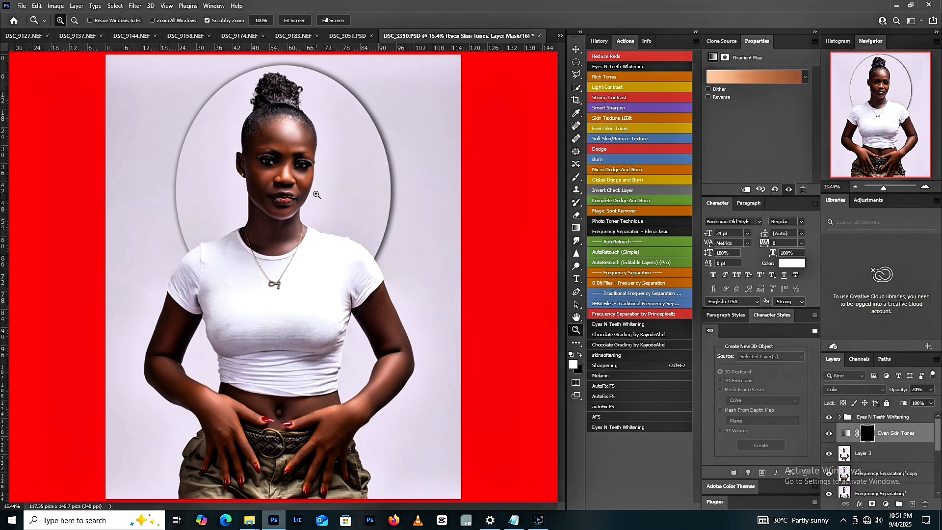
click(268, 133)
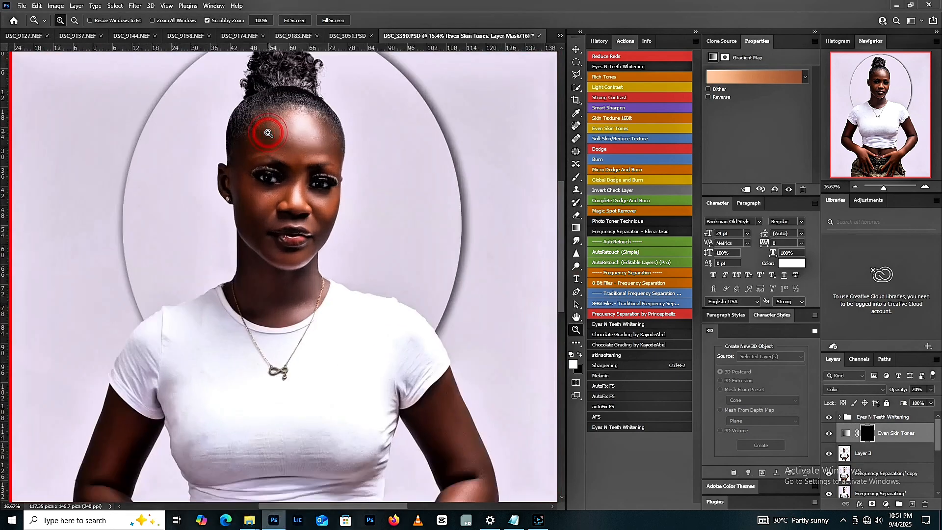
click(268, 133)
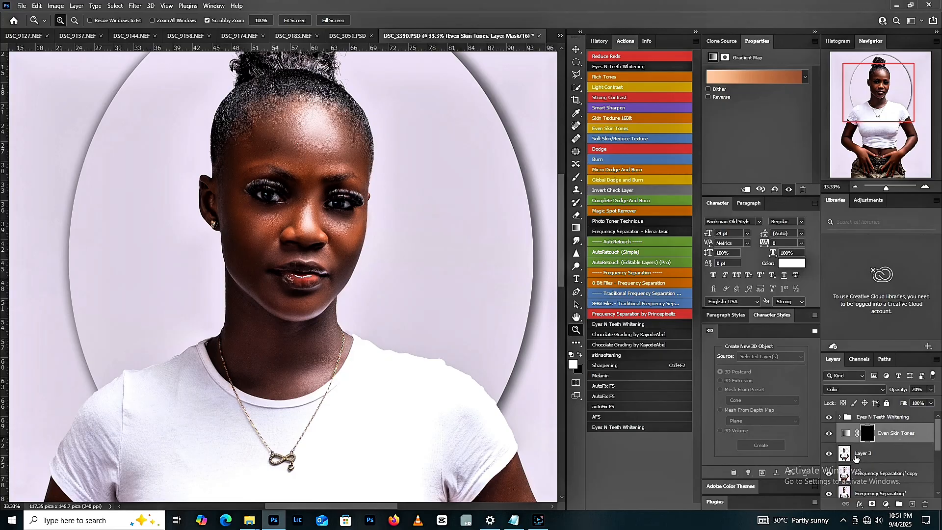
Load Layer 3's outline as a selection, target the Even Skin Tones layer mask and feather the selection by 9 pixels.
ctrl+click(845, 453)
click(862, 434)
click(300, 22)
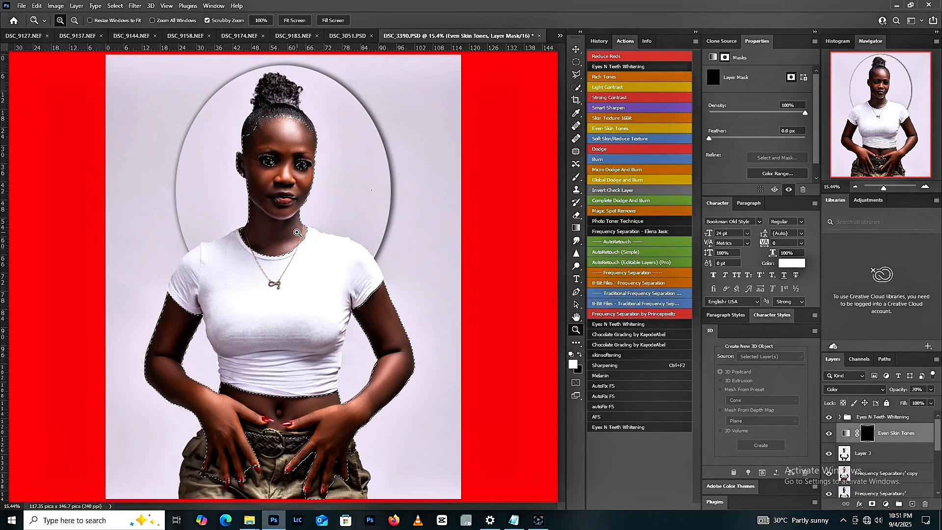
key(m)
right_click(266, 232)
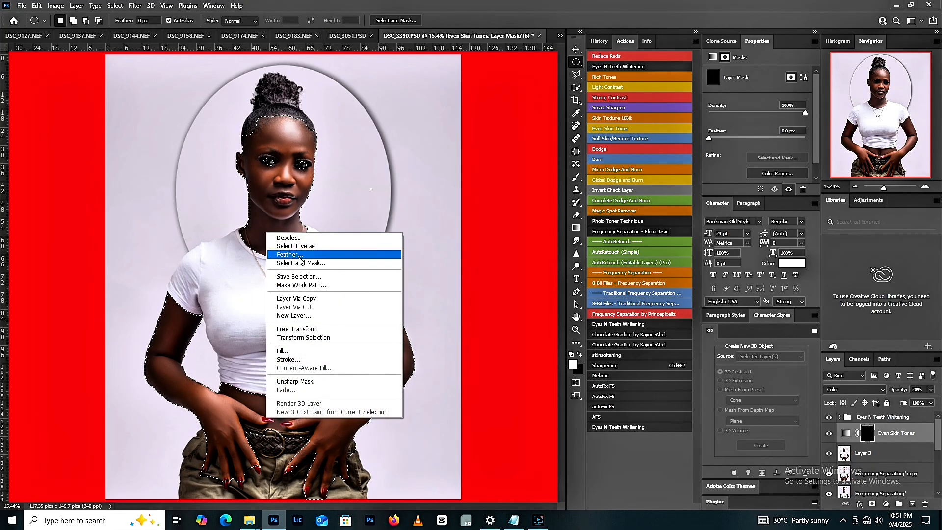
click(288, 254)
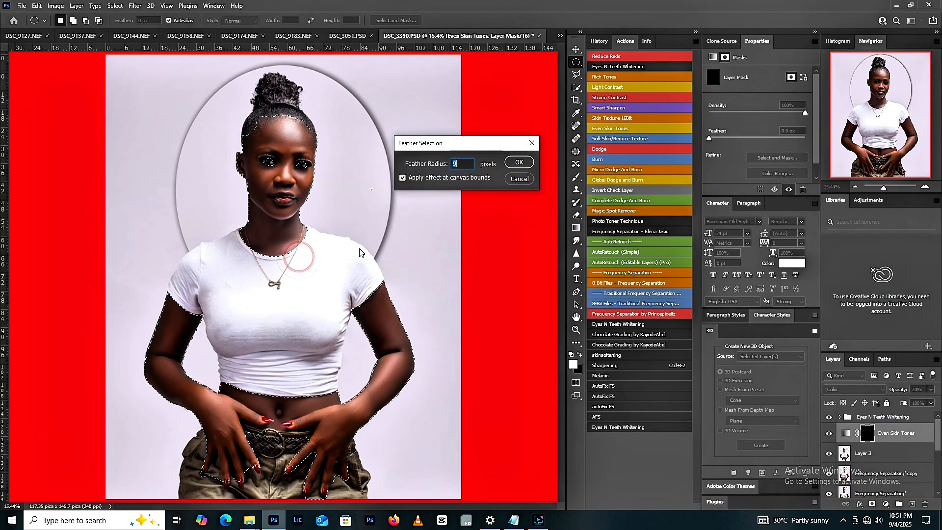
click(518, 161)
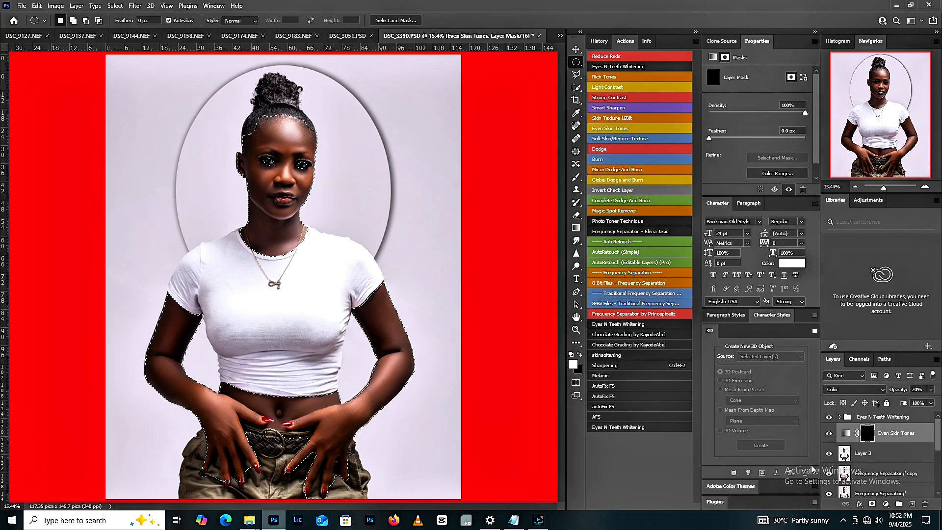
Fill the selected skin area with white on the Even Skin Tones mask and deselect.
key(x)
key(ctrl+BackSpace)
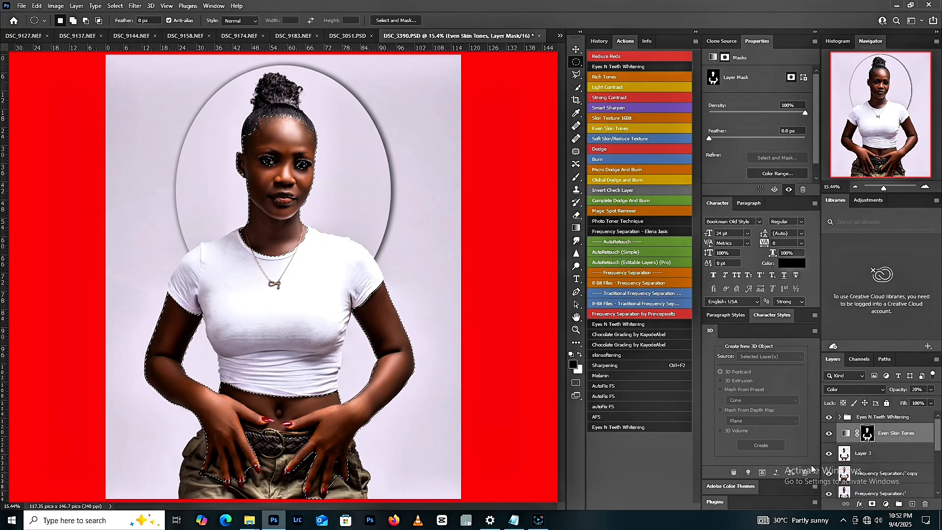
key(ctrl+d)
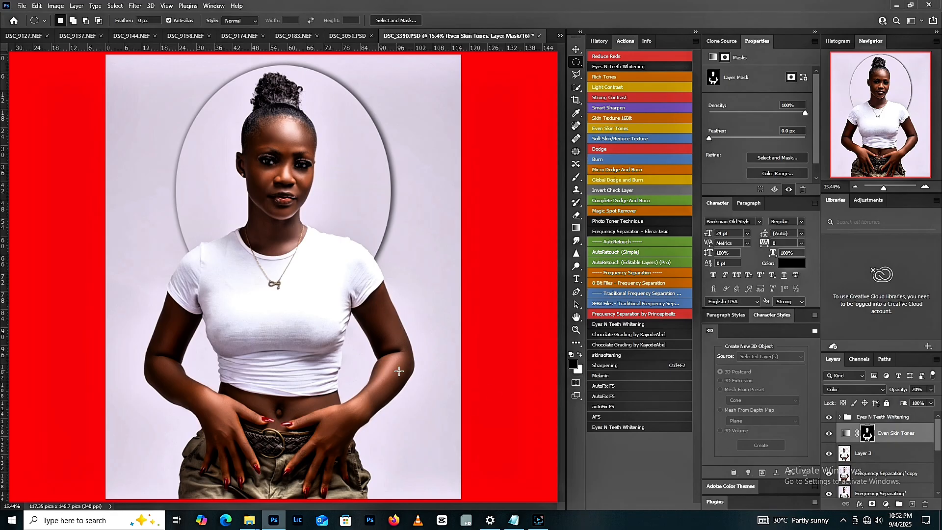
Compare the skin with the Even Skin Tones layer hidden and shown.
key(z)
click(275, 294)
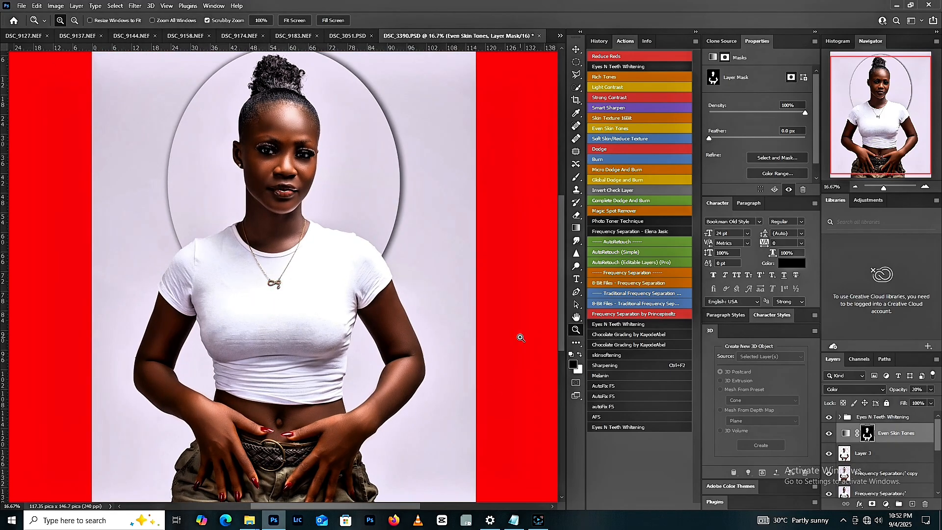
click(828, 433)
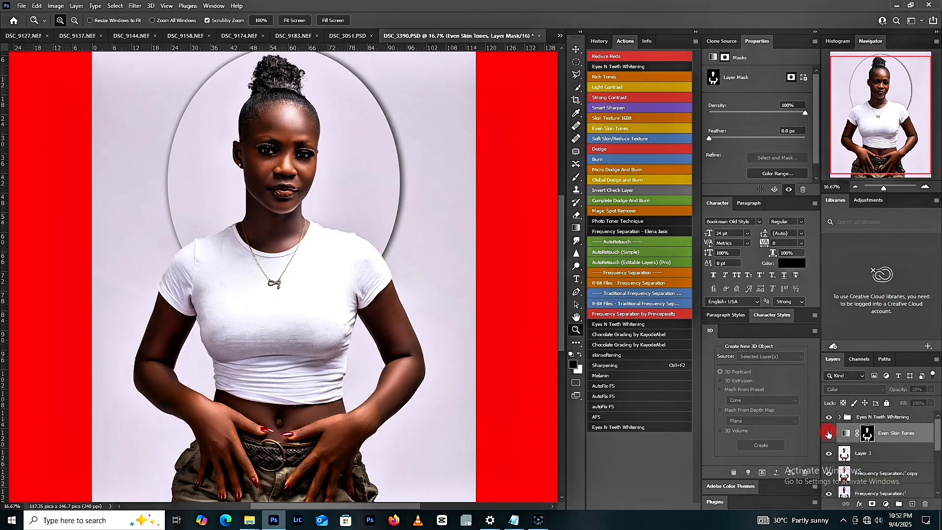
click(828, 433)
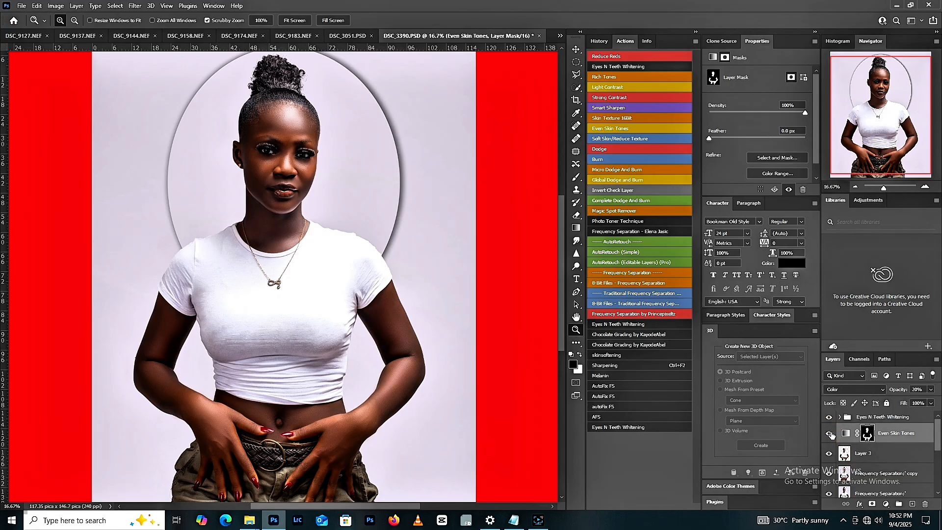
Set the Even Skin Tones layer's opacity to 29% and fit the whole portrait on screen.
click(931, 389)
click(908, 400)
mouse_move(904, 402)
mouse_down()
mouse_move(893, 400)
mouse_move(901, 401)
mouse_up()
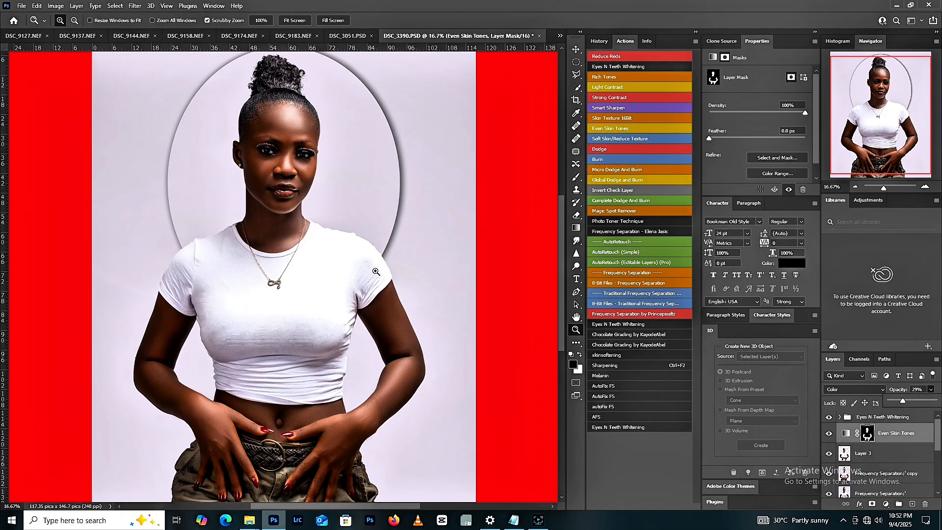
click(293, 21)
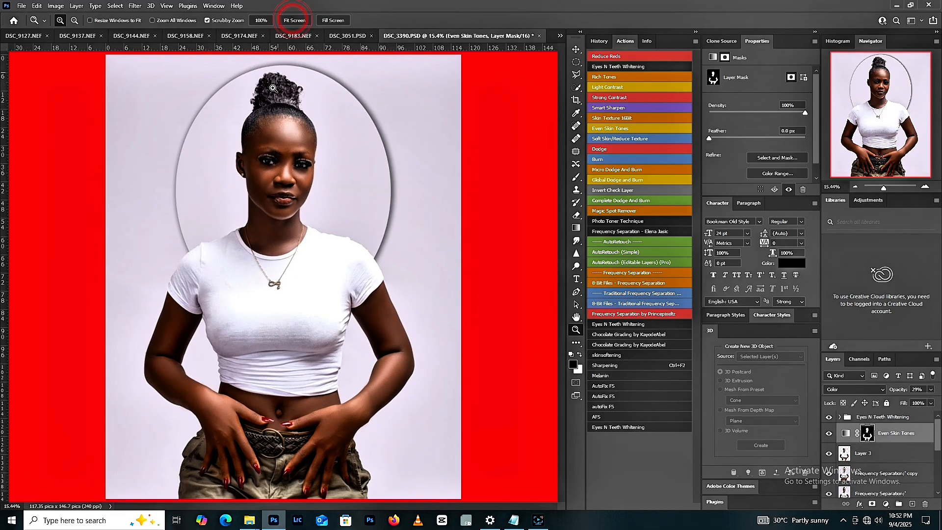
Compare the retouched portrait with the original photo by showing only the Background layer and restoring all layers.
alt+click(278, 294)
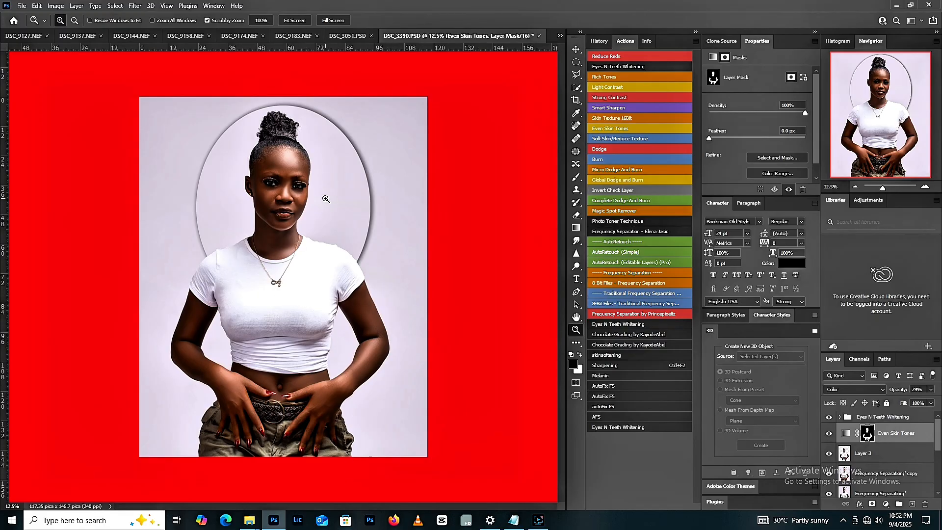
click(273, 148)
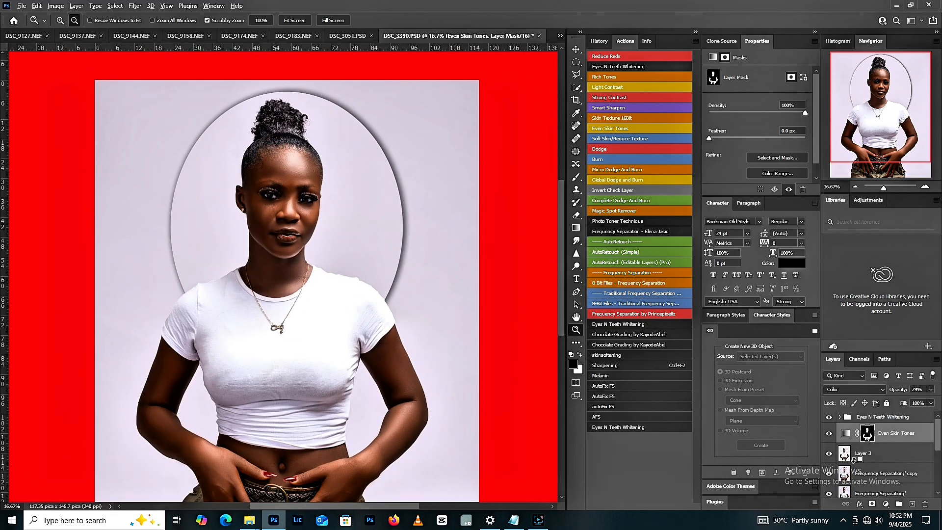
drag(936, 446, 938, 495)
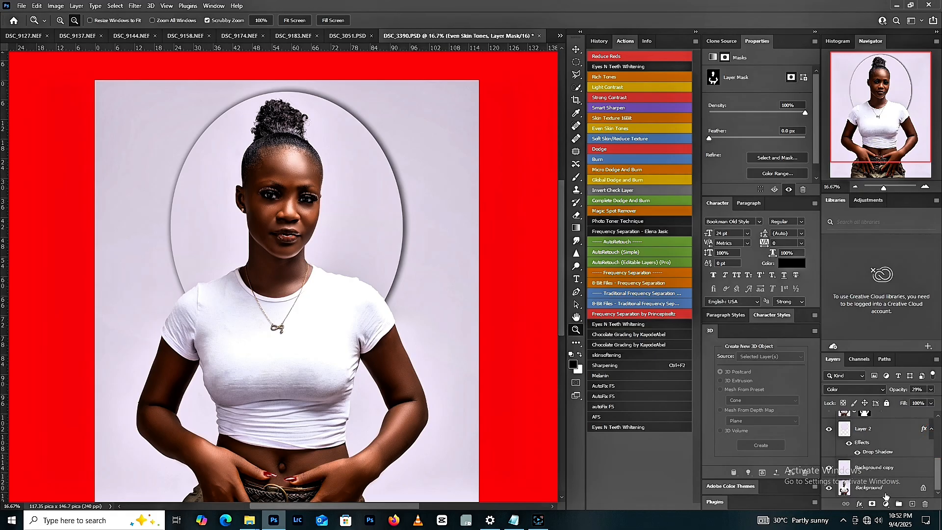
alt+click(828, 490)
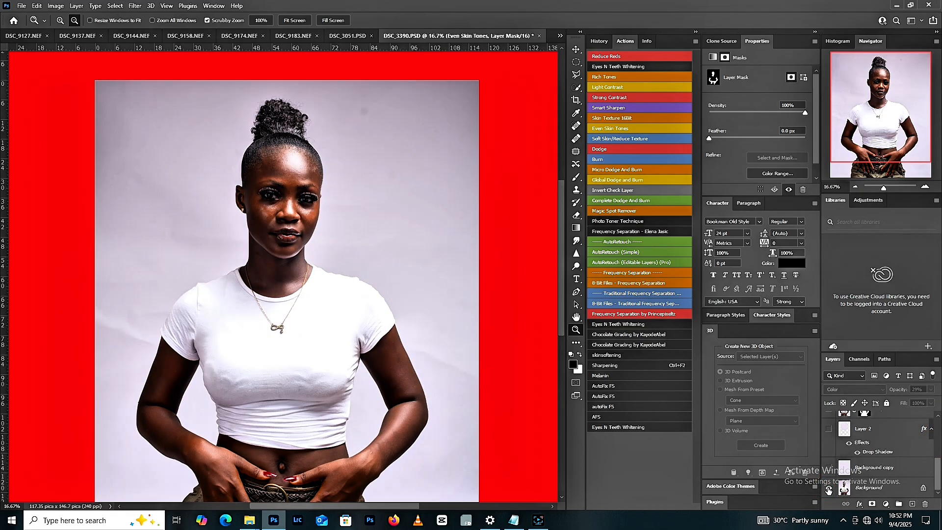
alt+click(829, 490)
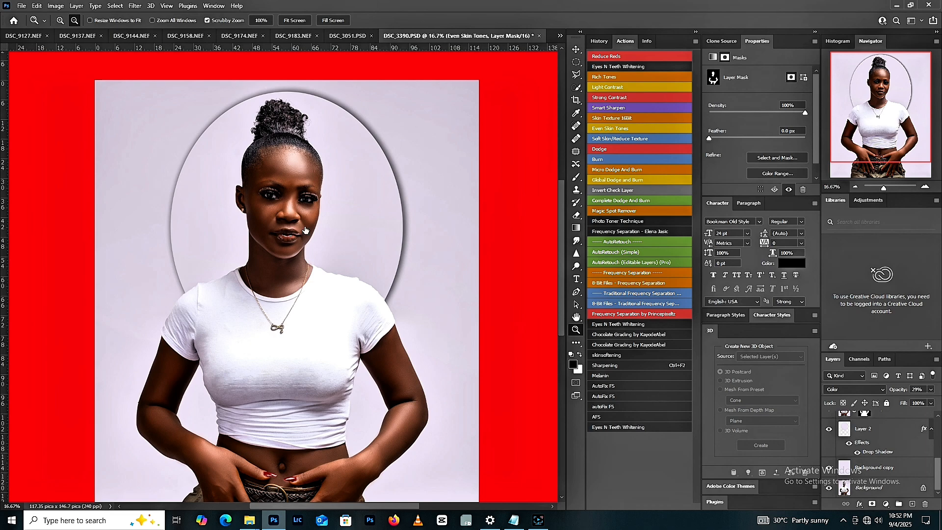
Paint black along the hairline on the Even Skin Tones mask with a 200-pixel brush at 51% opacity.
key(b)
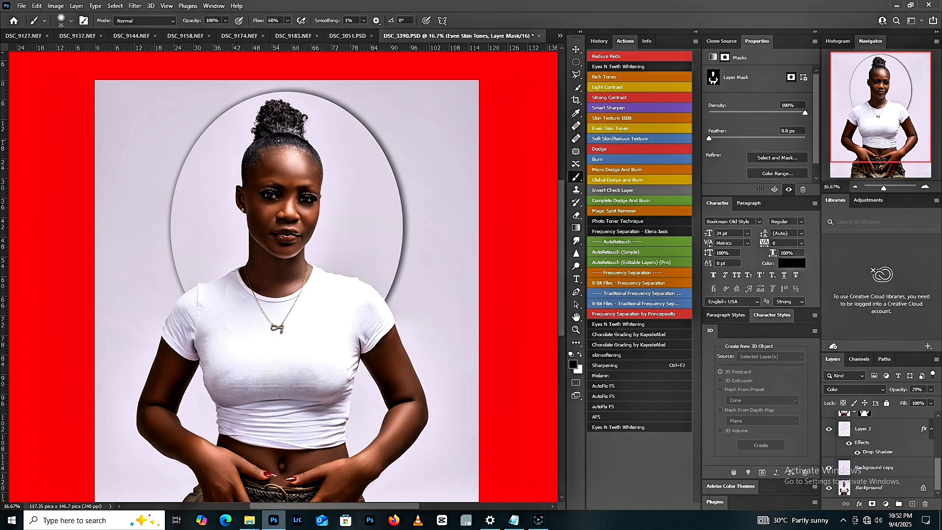
key(bracketright)
key(bracketright)
key(bracketright)
key(bracketright)
key(bracketright)
key(bracketright)
key(bracketright)
key(bracketright)
key(bracketright)
key(bracketright)
key(bracketright)
key(bracketright)
key(bracketright)
key(bracketright)
key(bracketright)
key(bracketright)
click(225, 20)
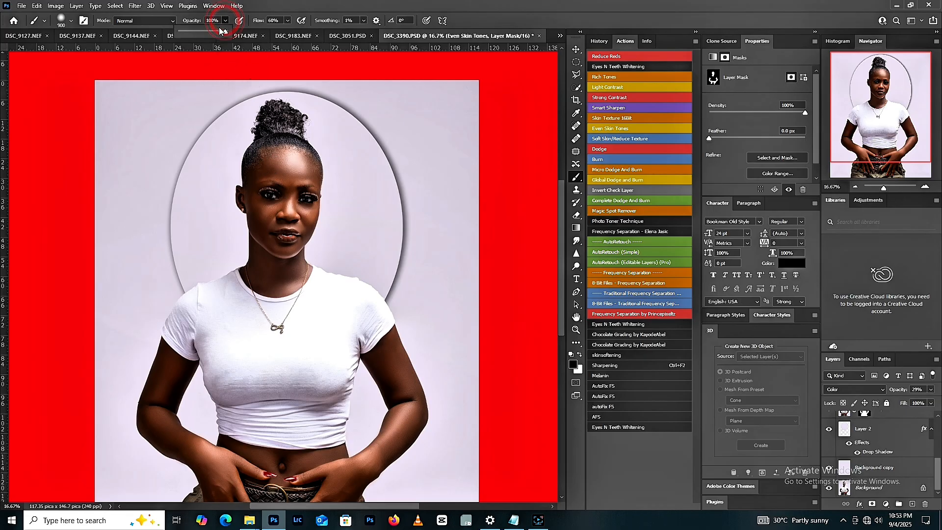
drag(229, 31, 204, 38)
click(255, 146)
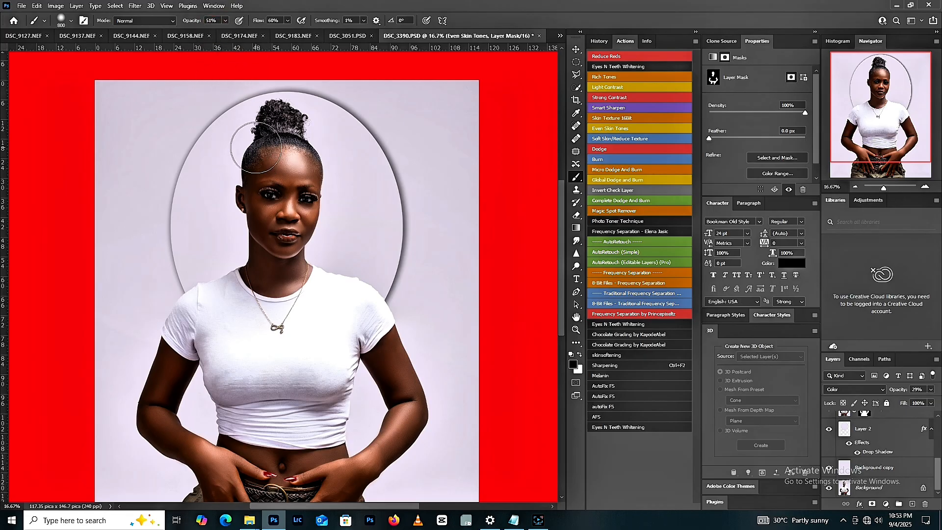
key(bracketleft)
key(bracketleft)
key(bracketleft)
key(bracketleft)
key(bracketleft)
key(bracketleft)
drag(272, 144, 265, 147)
scroll(935, 483, up, 5)
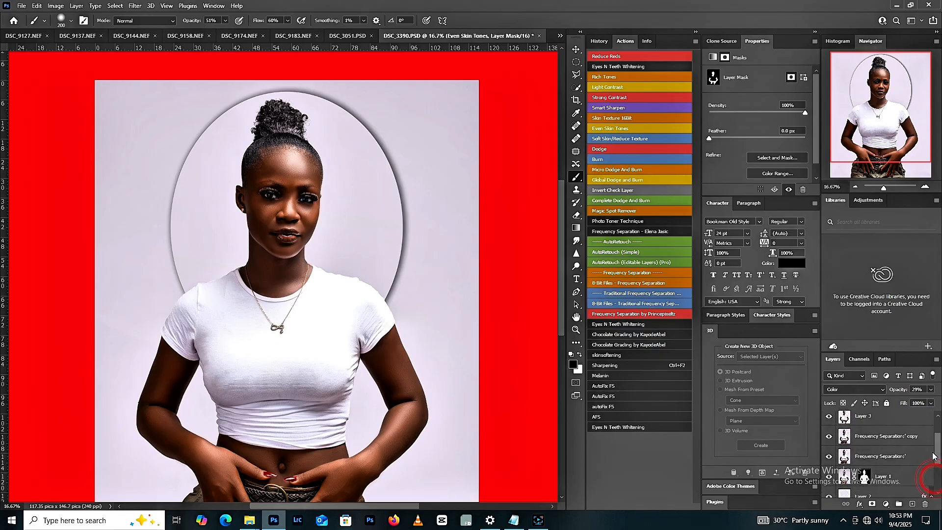
click(252, 156)
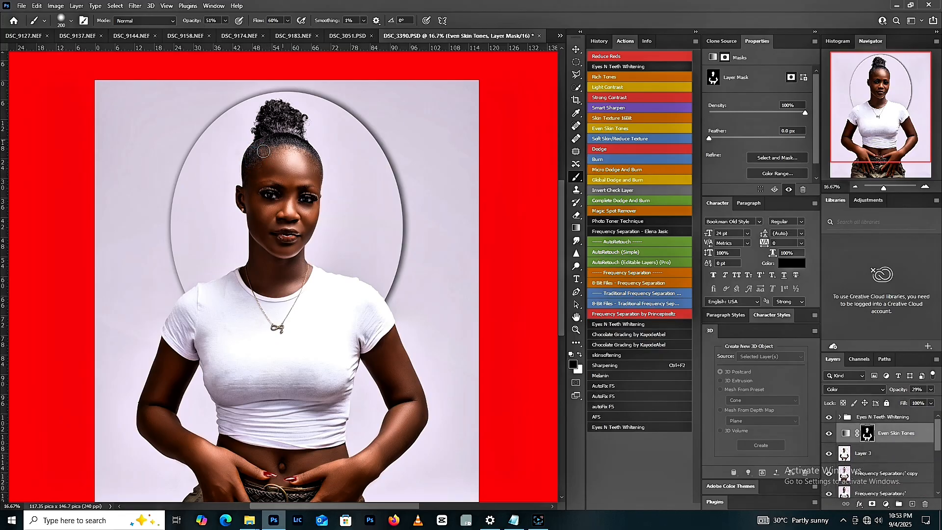
click(250, 150)
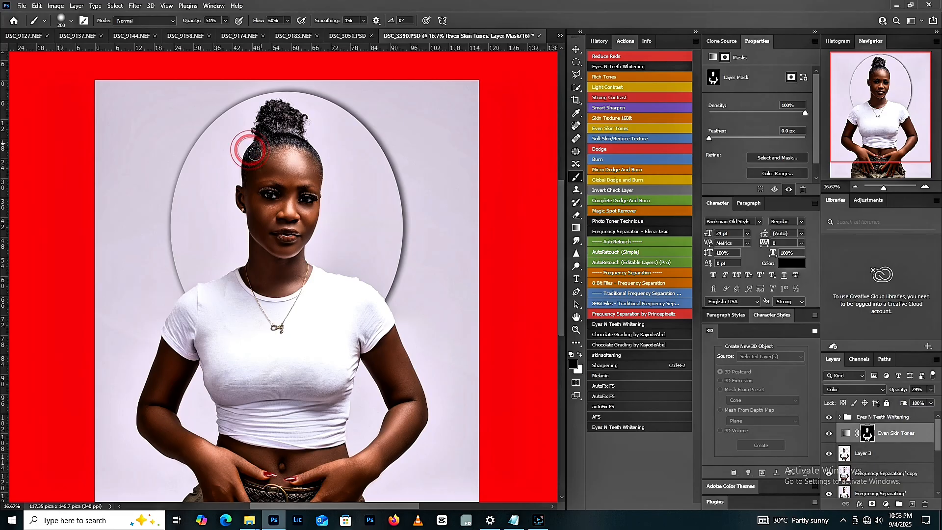
mouse_move(258, 153)
mouse_down()
mouse_move(275, 139)
mouse_move(305, 143)
mouse_move(294, 148)
mouse_up()
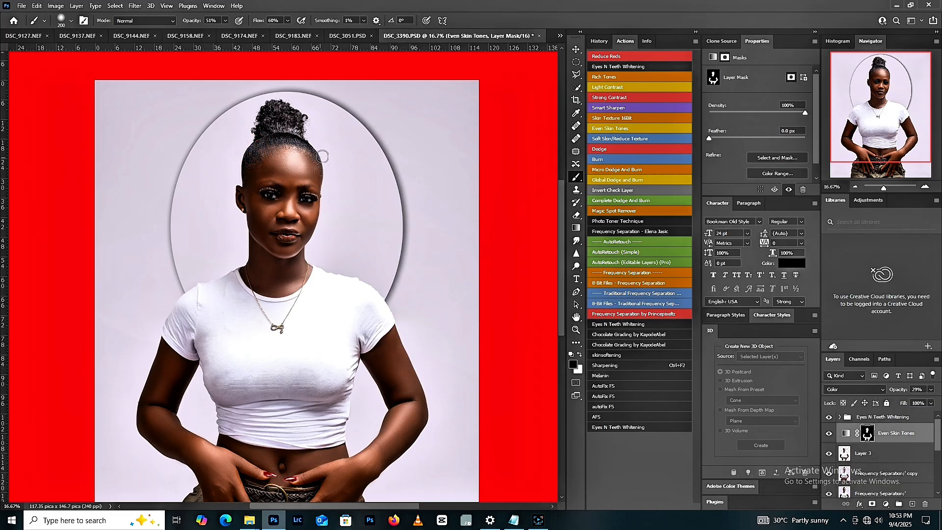
click(279, 146)
Set the brush opacity to 77% and touch up the Even Skin Tones mask at the hairline, switching to white.
click(224, 21)
drag(227, 31, 236, 32)
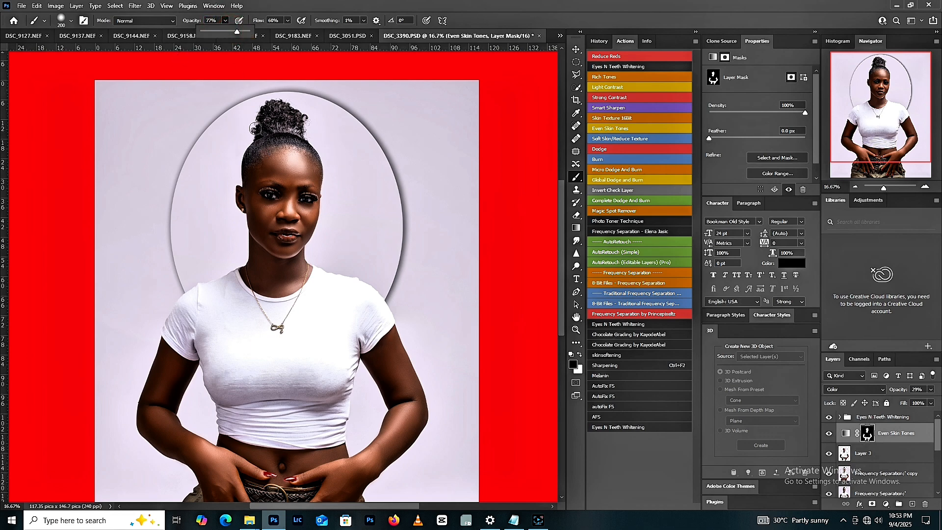
click(279, 135)
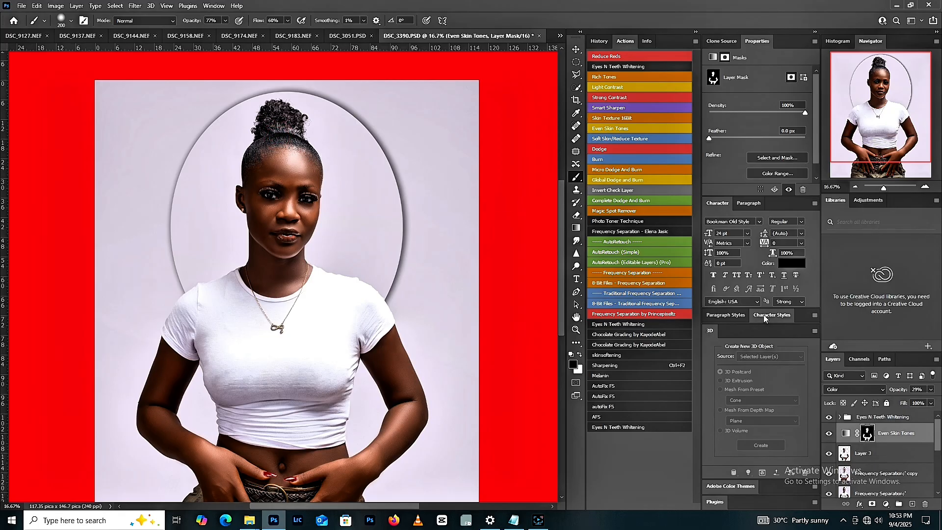
key(x)
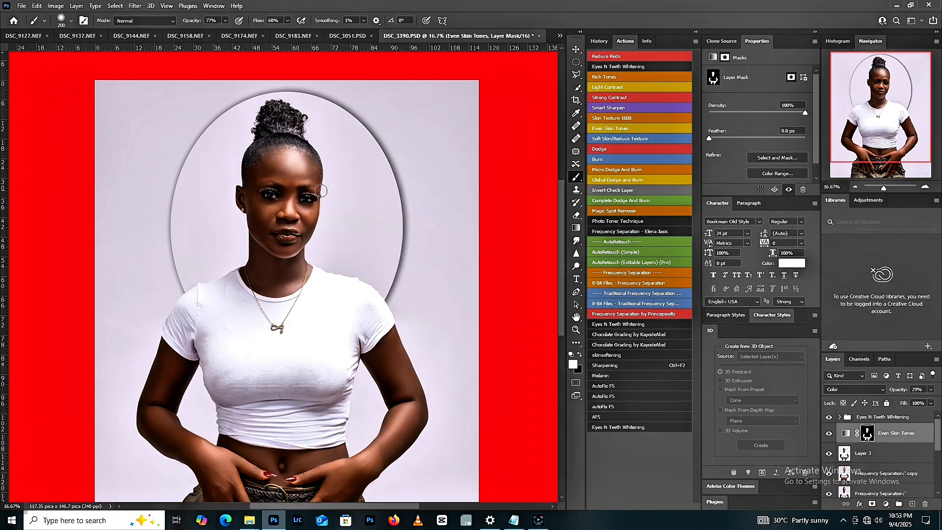
click(255, 157)
Compare the skin on the face, arms and hands with the Even Skin Tones layer hidden and shown.
key(z)
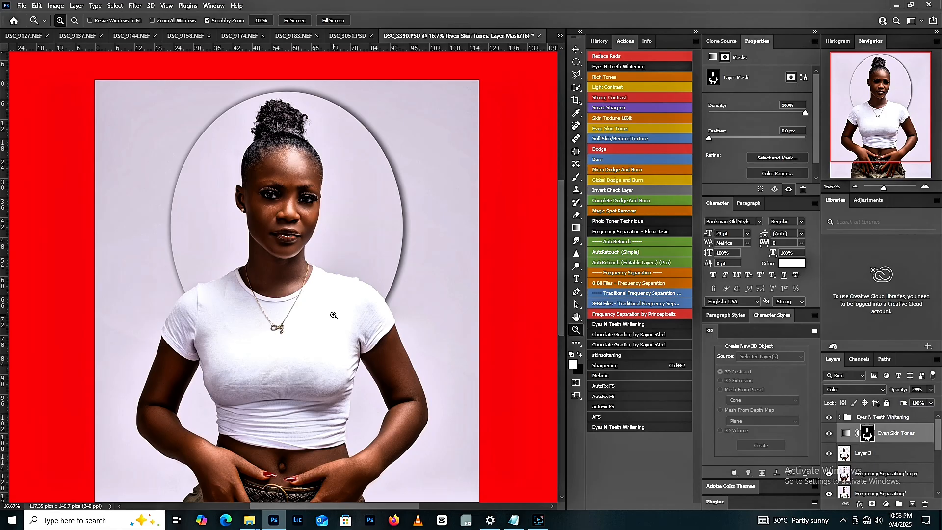
alt+click(291, 296)
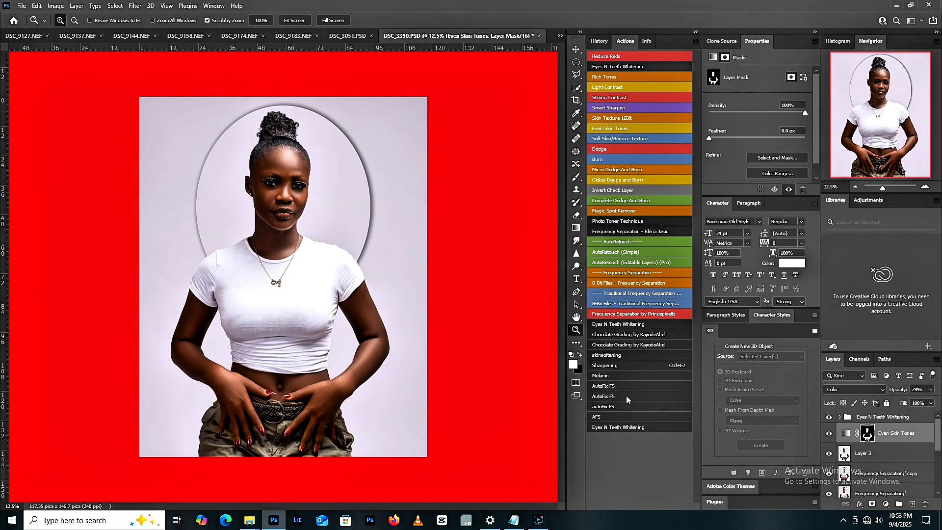
click(310, 454)
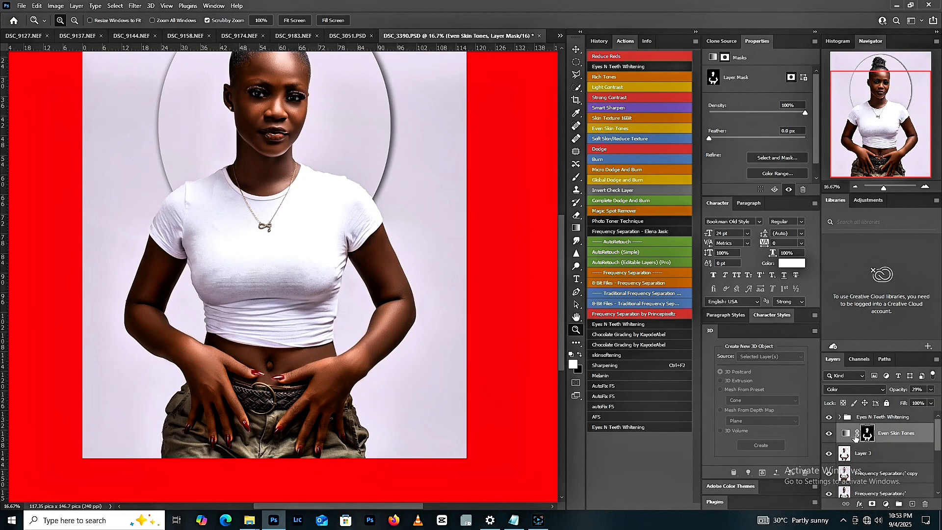
click(828, 433)
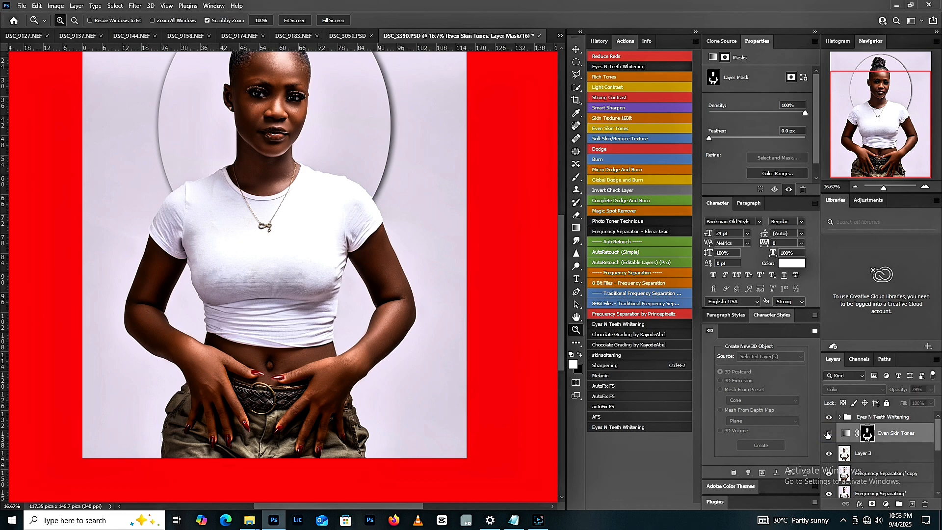
click(827, 435)
click(827, 435)
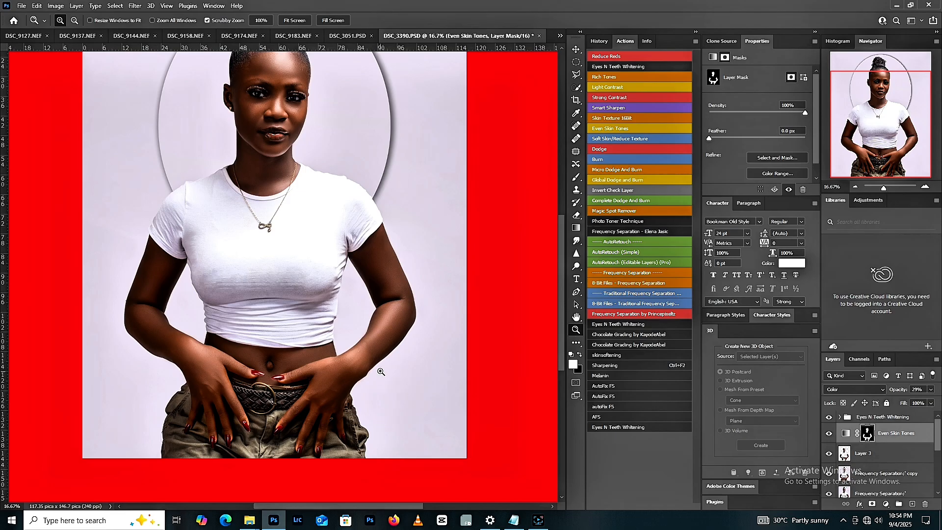
Check the whole portrait against the untouched Background layer alone, and bring back all the retouching layers.
alt+click(240, 312)
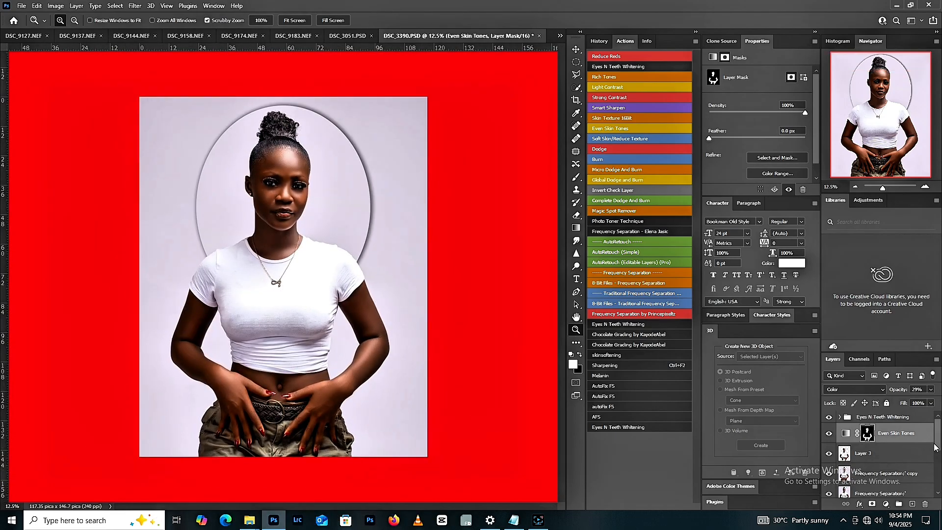
scroll(934, 447, down, 5)
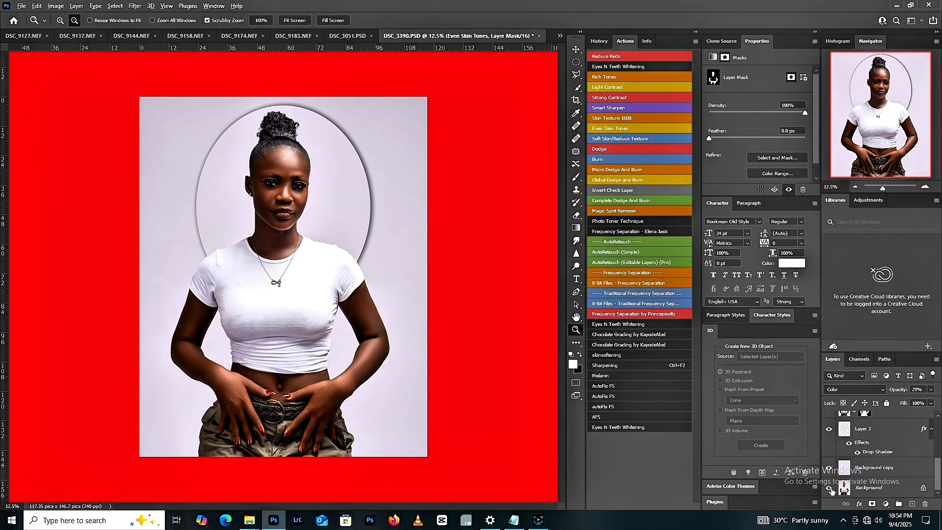
alt+click(829, 488)
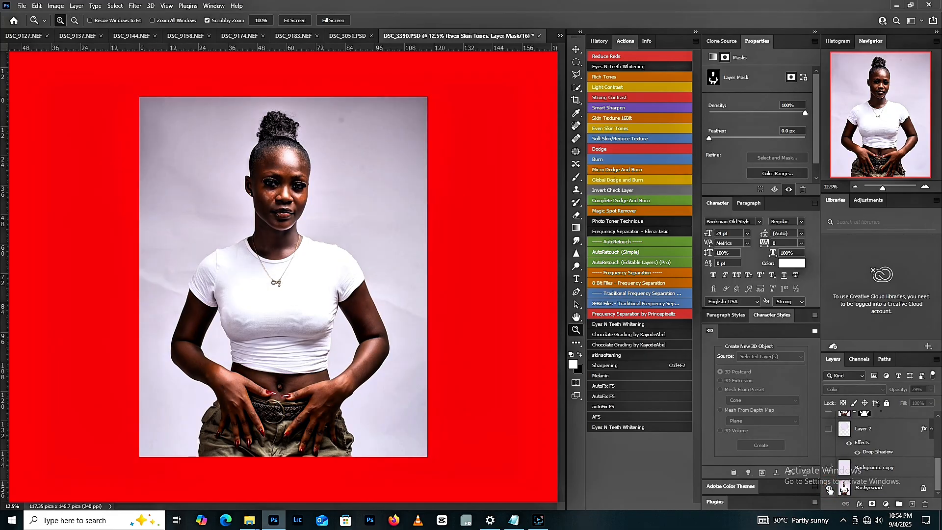
alt+click(830, 488)
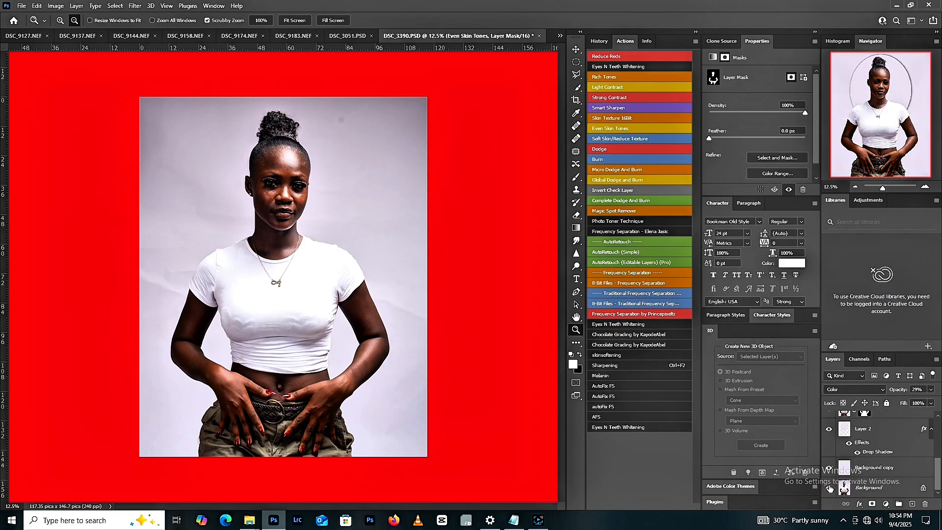